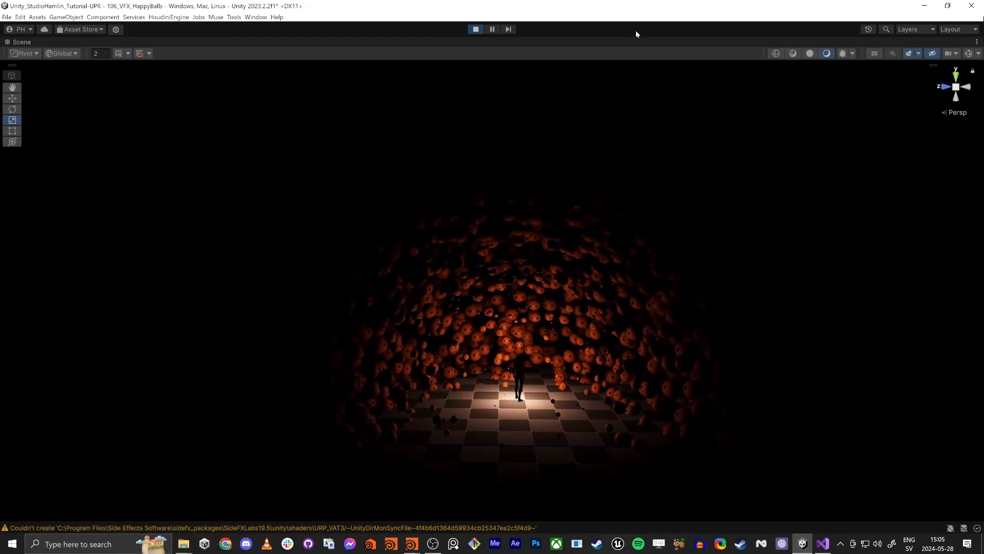
- Exit play mode and open the 106_VFX_HappyBalls scene from the Tutorials/106_VFX_HappyBalls project folder
left_click(475, 30)
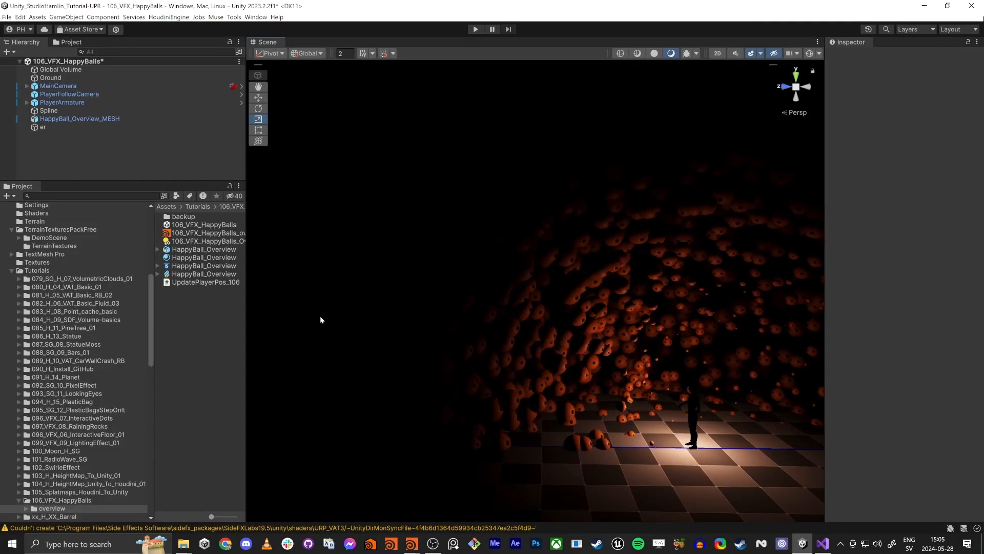
left_click(54, 499)
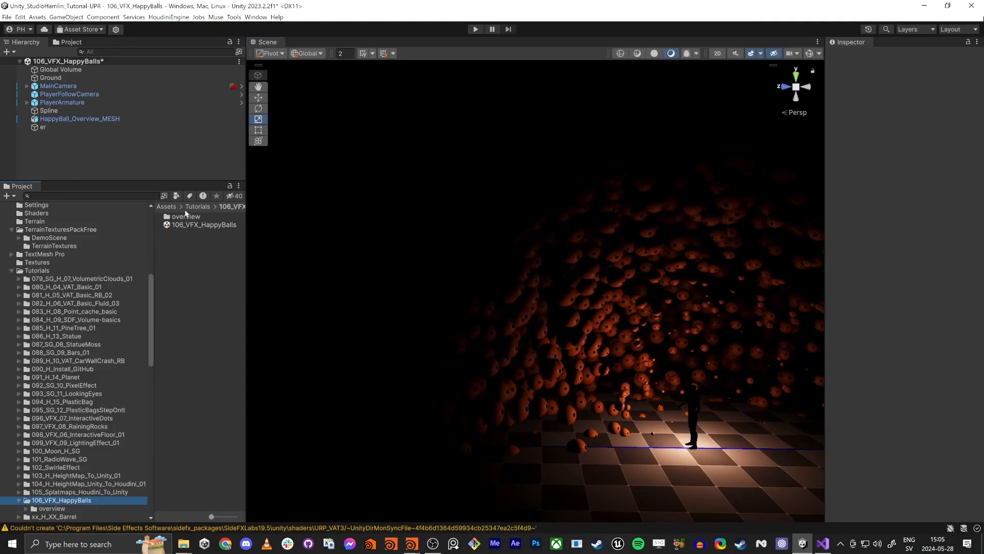
double_click(204, 224)
left_click(468, 293)
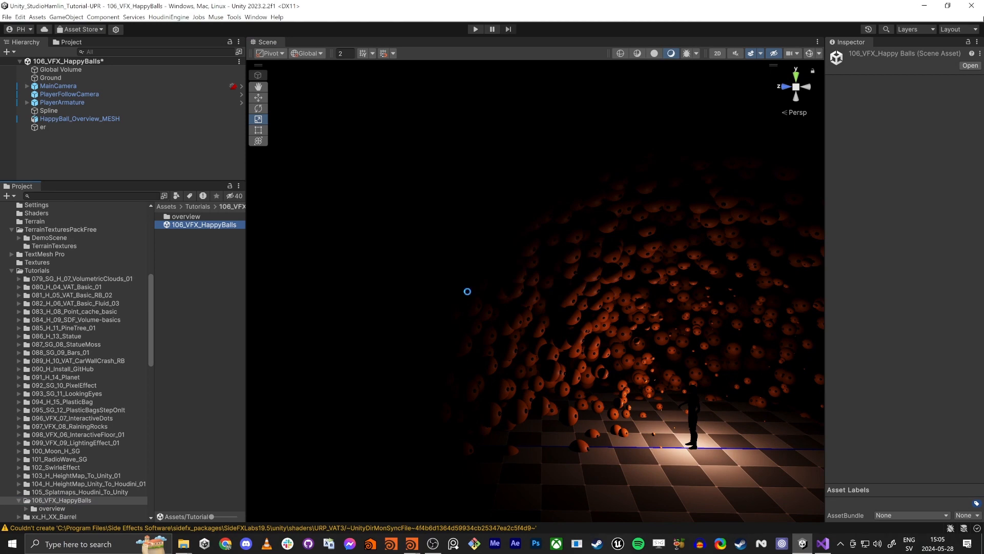
right_click_drag(491, 359, 510, 402)
- Switch to Houdini and save the scene as 106_VFX_HappyBalls.hiplc in the Unity project's Tutorials/106_VFX_HappyBalls folder
key("alt+Tab")
key("alt+Tab")
key("alt+Tab")
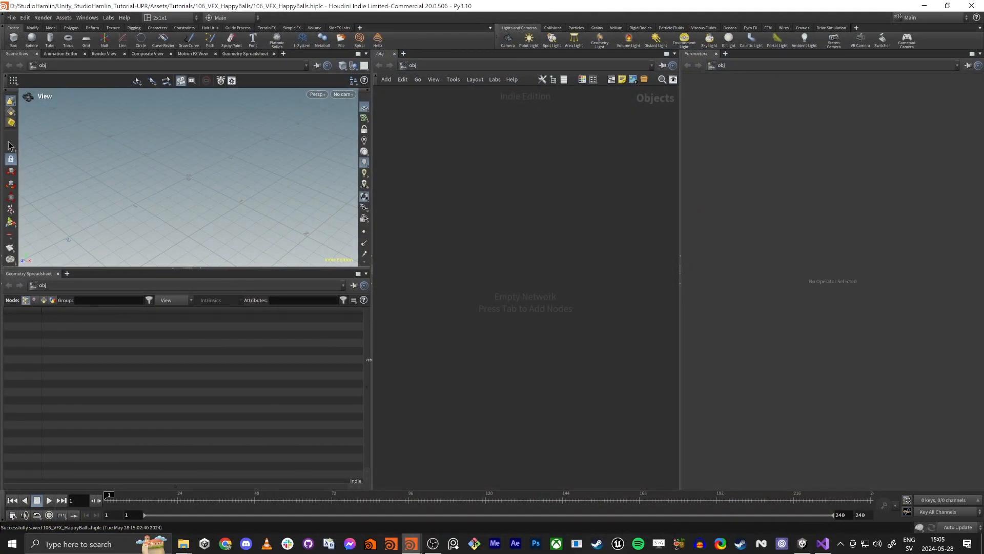
left_click(12, 18)
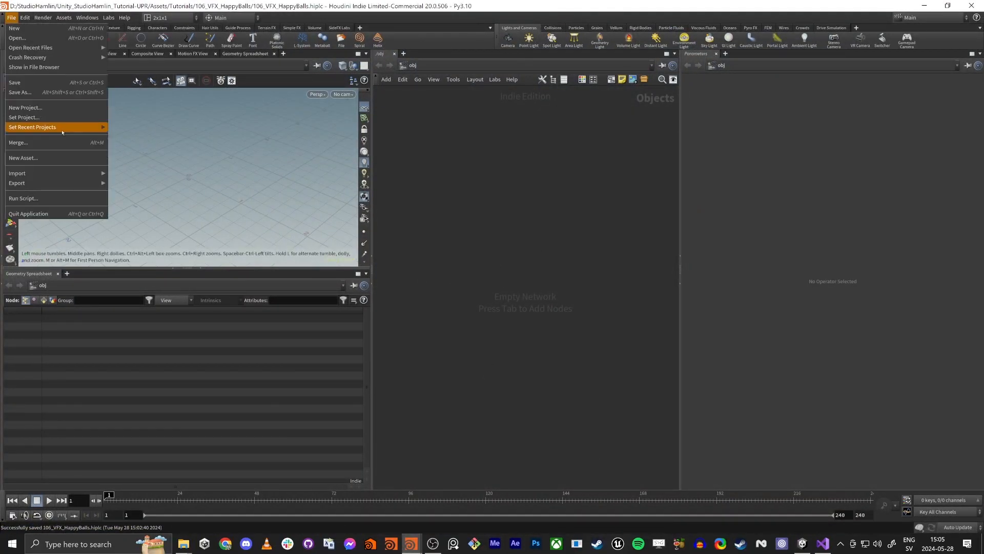
mouse_move(47, 49)
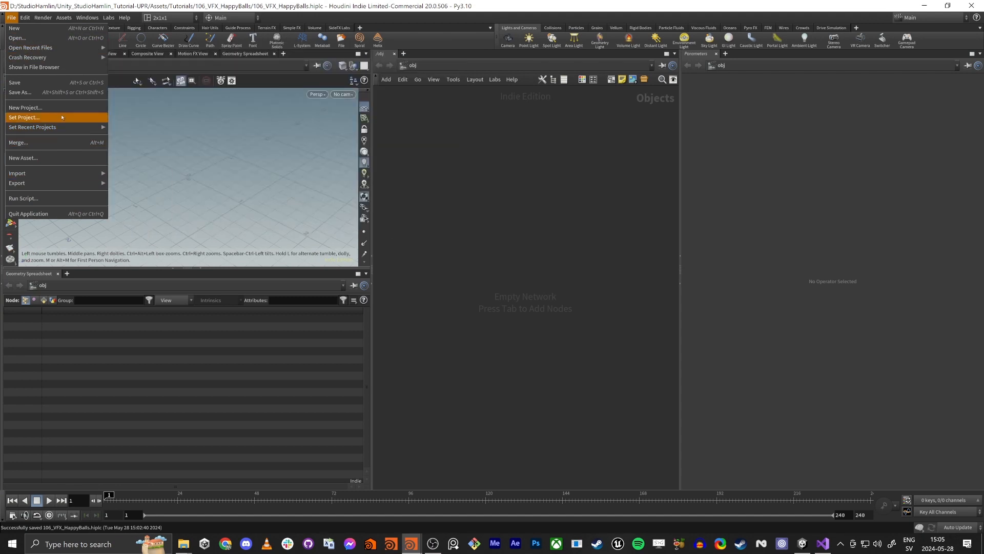
left_click(52, 92)
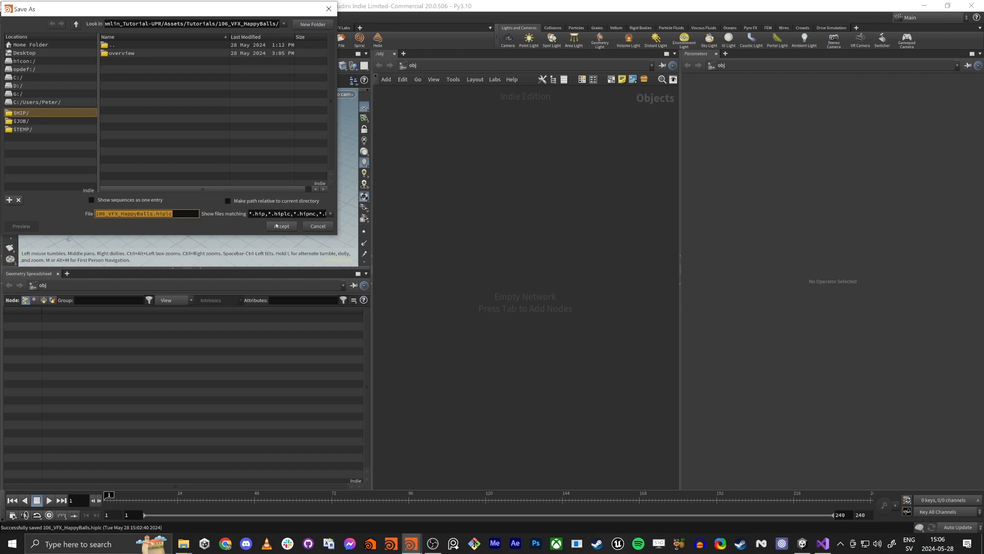
key("alt+Tab")
left_click(473, 209)
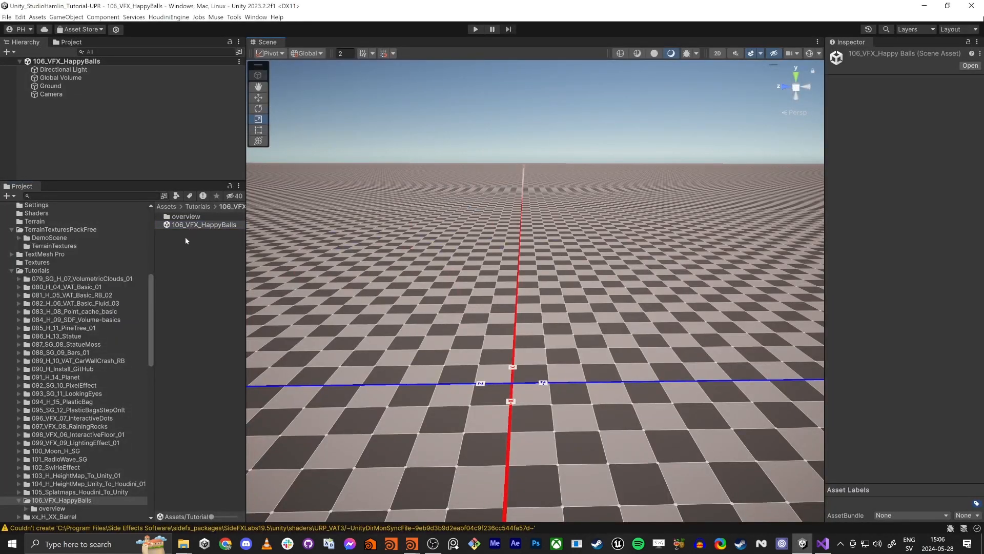
key("alt+Tab")
key("Return")
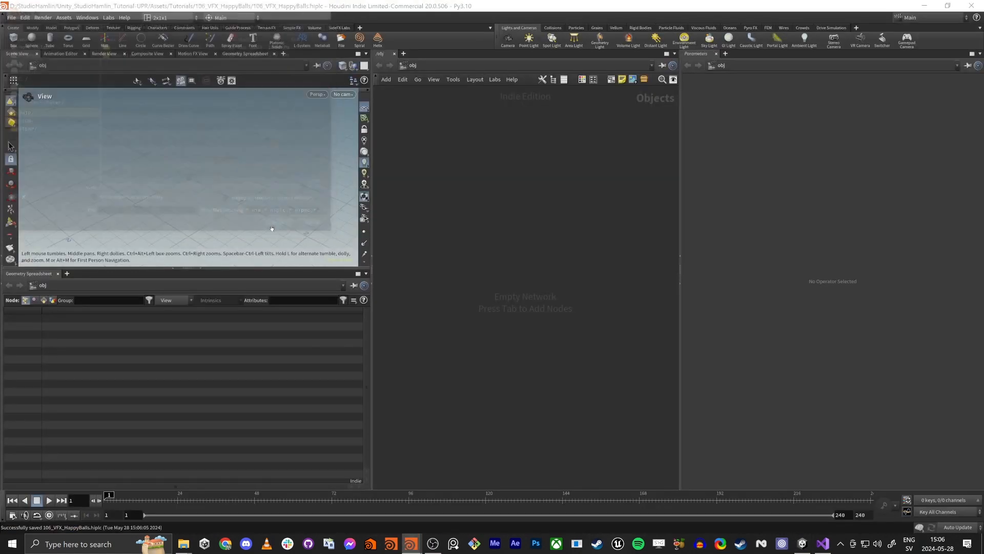
- Check the saved 106_VFX_HappyBalls Houdini file in the Unity project folder and return to Houdini
key("alt+Tab")
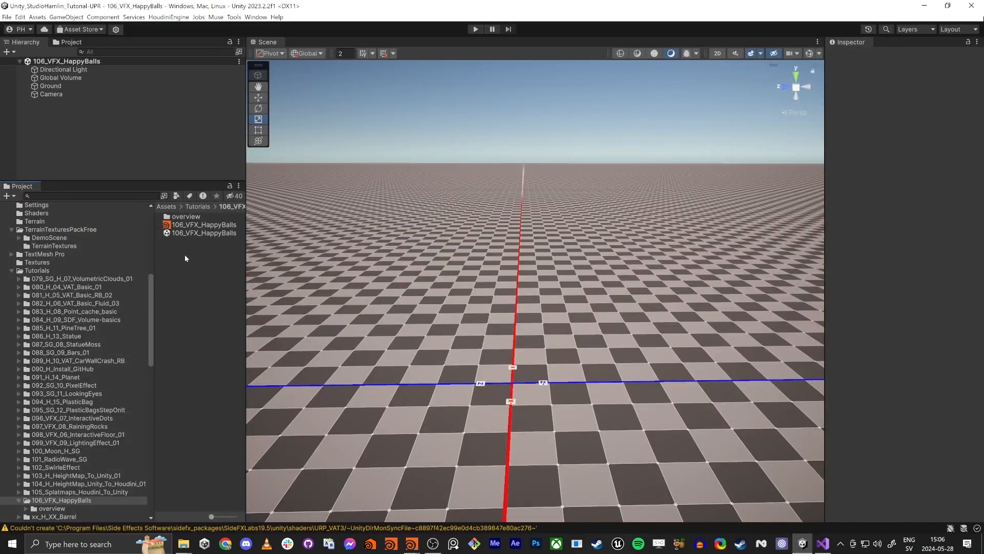
left_click(189, 226)
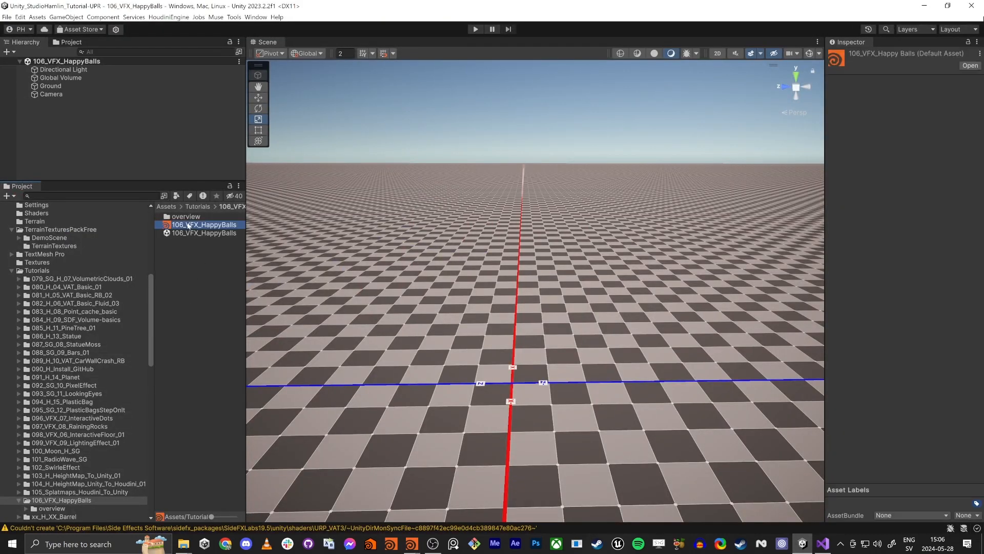
key("alt+Tab")
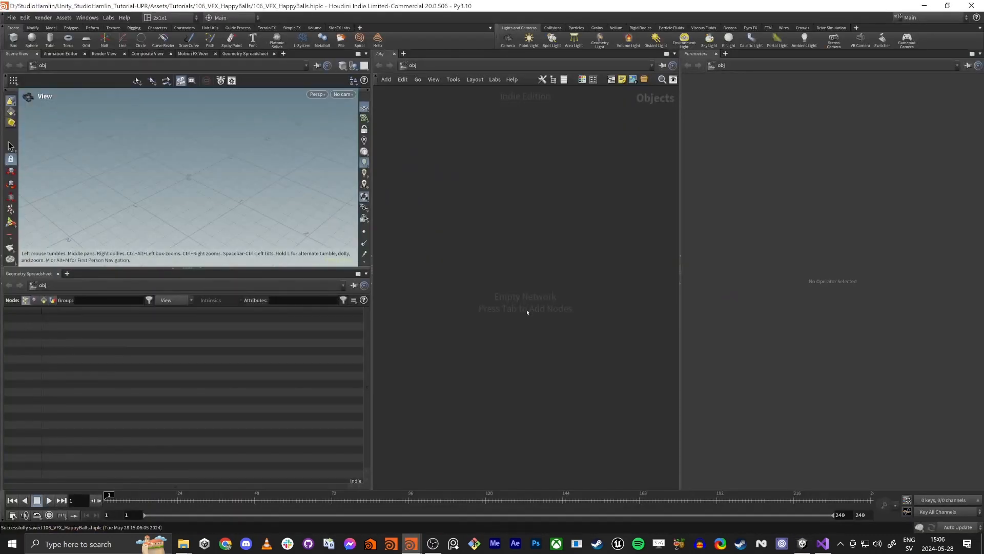
- Add a Geometry node to the object network and go inside it
key("Tab")
type("geo")
key("Return")
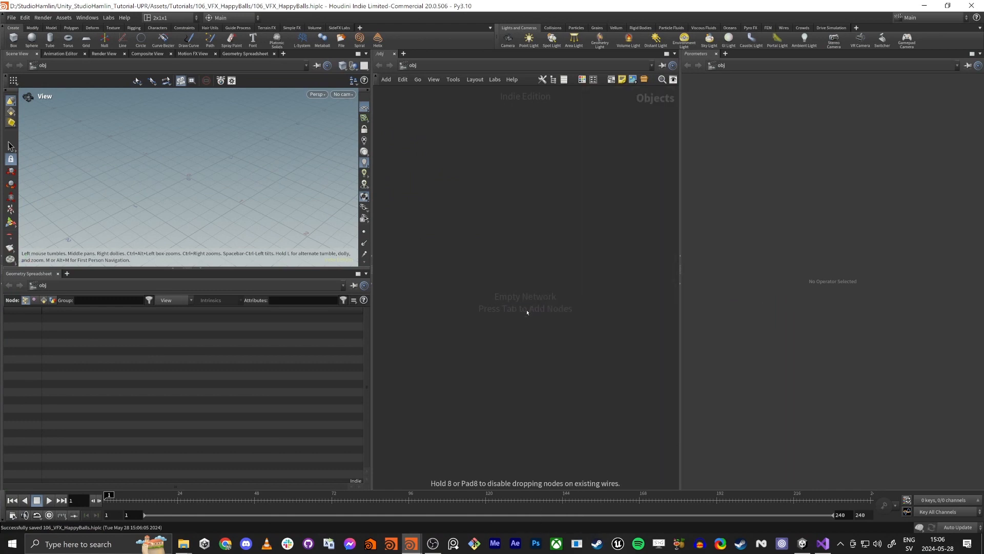
left_click(527, 311)
key("Tab")
left_click(477, 213)
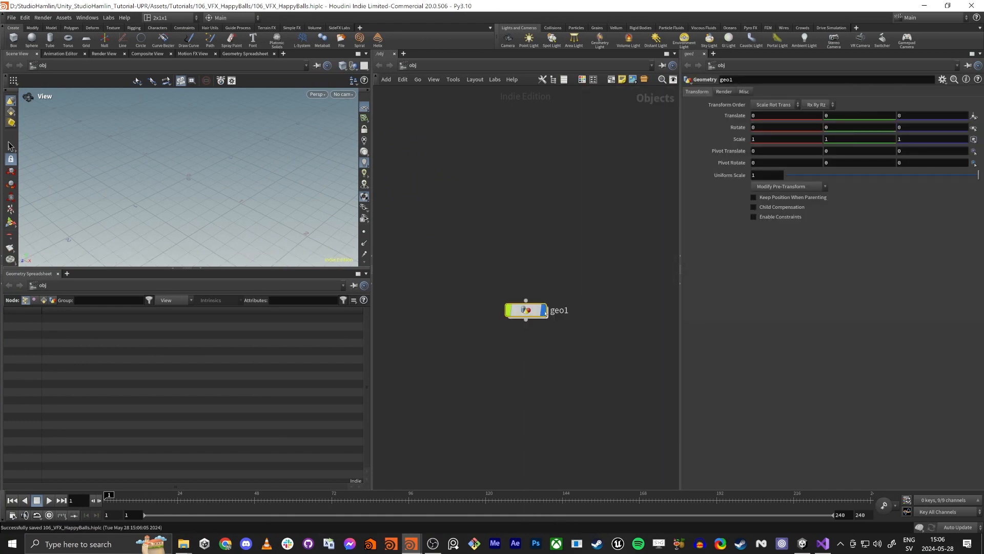
double_click(525, 312)
- Add a Sphere node and set its primitive type to Polygon with a frequency of 7
key("Tab")
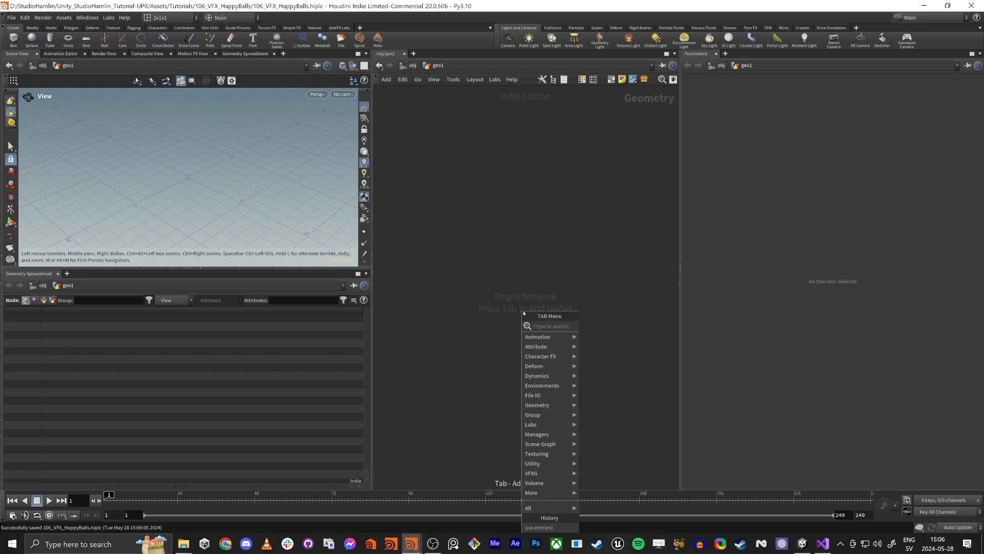
type("sphe")
key("Return")
left_click(522, 310)
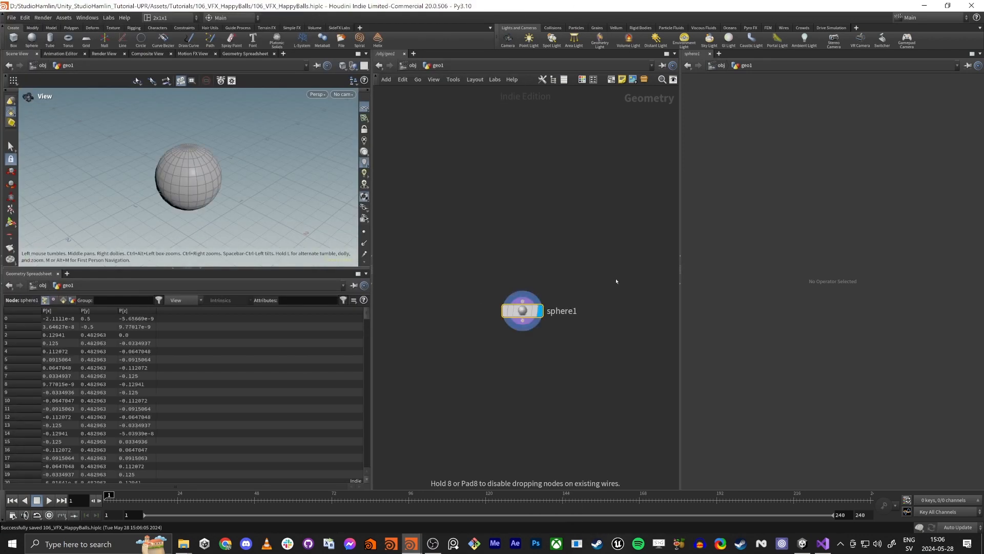
left_click(776, 94)
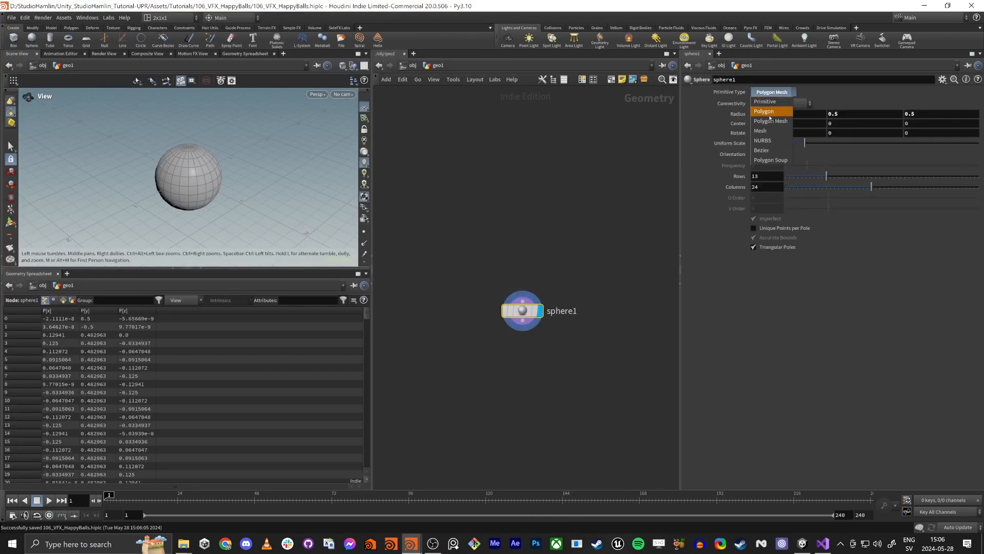
left_click(772, 109)
left_click_drag(807, 165, 909, 168)
- Add a Color node connected to the output of the sphere
left_click_drag(519, 311, 543, 349, "alt")
middle_click_drag(596, 385, 579, 372)
scroll(529, 345, "up", 2)
key("Tab")
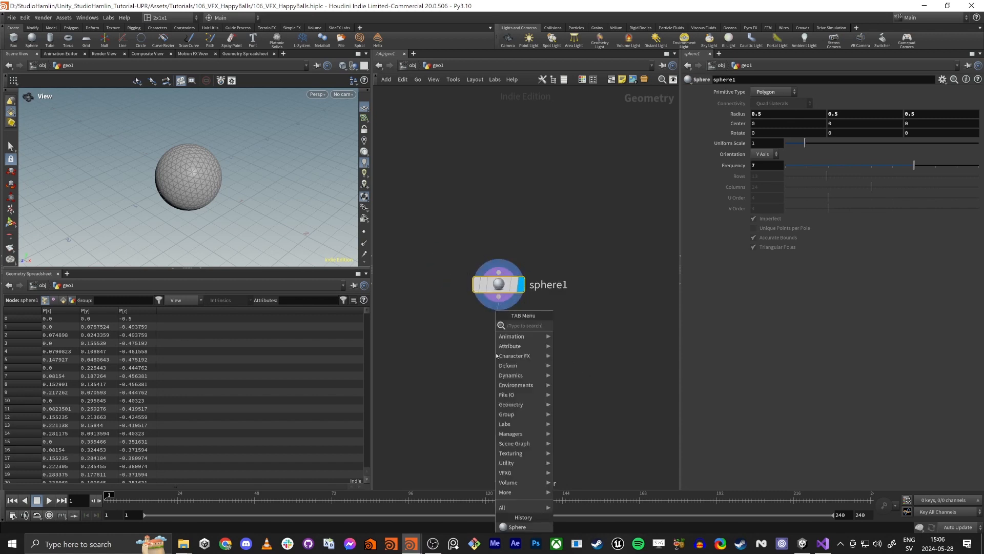
type("color")
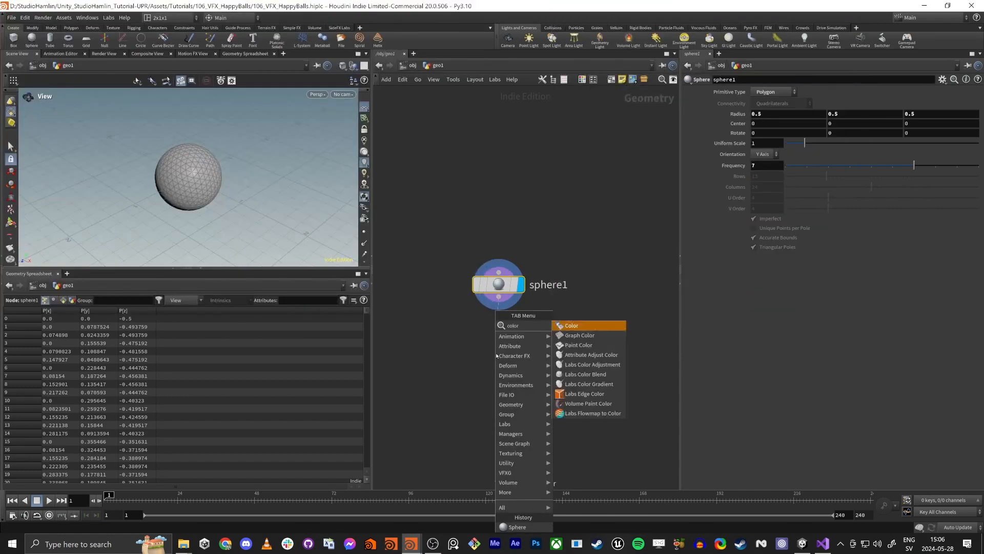
key("Return")
left_click(496, 353)
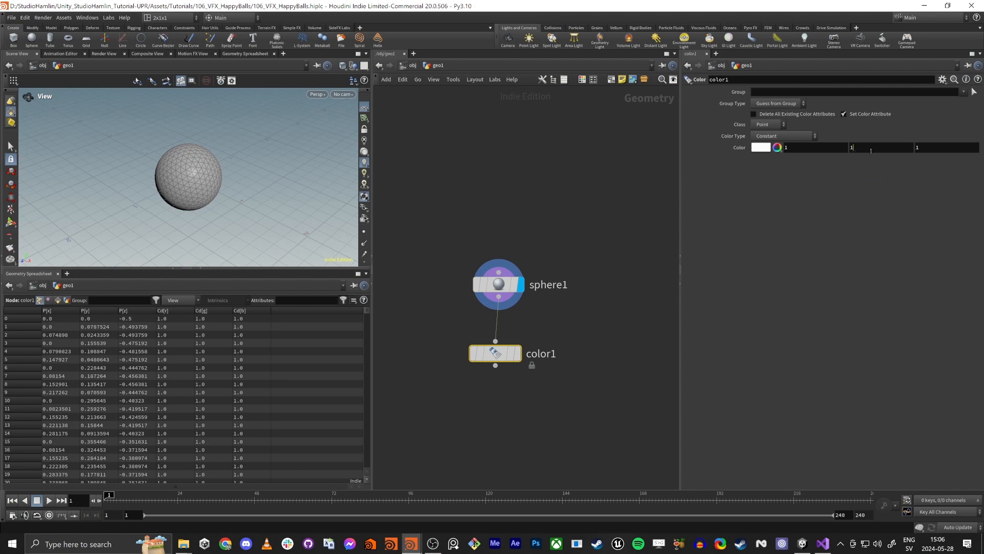
- Set the Color node to red (1, 0, 0) and display it, aligned beneath the sphere node
type("0")
key("Tab")
type("0")
key("Tab")
middle_click_drag(447, 446, 453, 388)
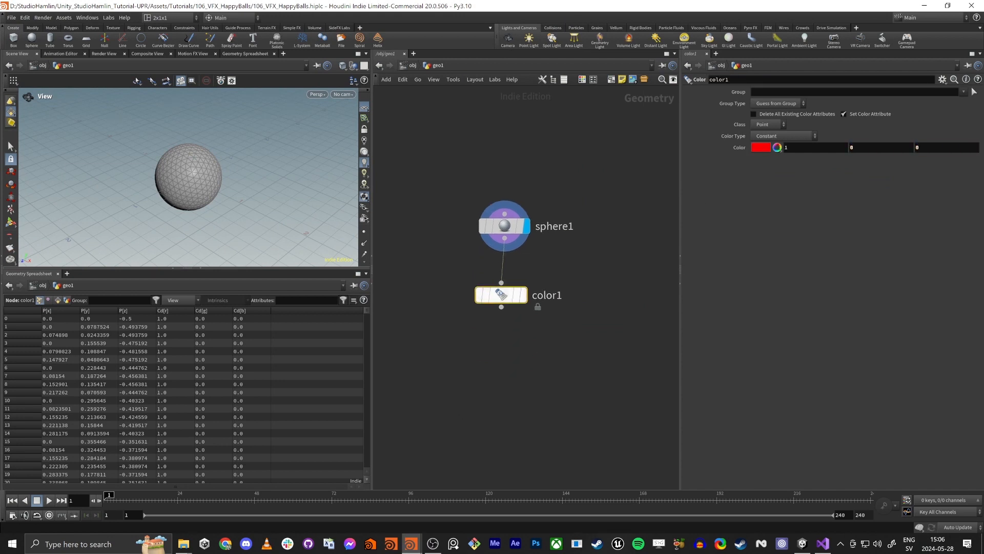
left_click_drag(502, 298, 505, 290)
key("r")
left_click(505, 291)
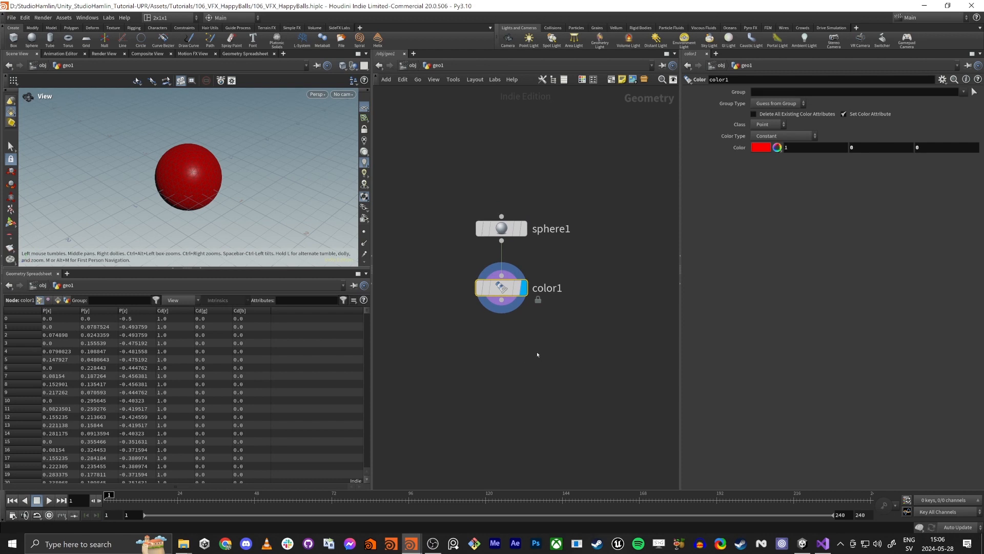
- Duplicate the sphere and color node pair beside the original nodes
key("Tab")
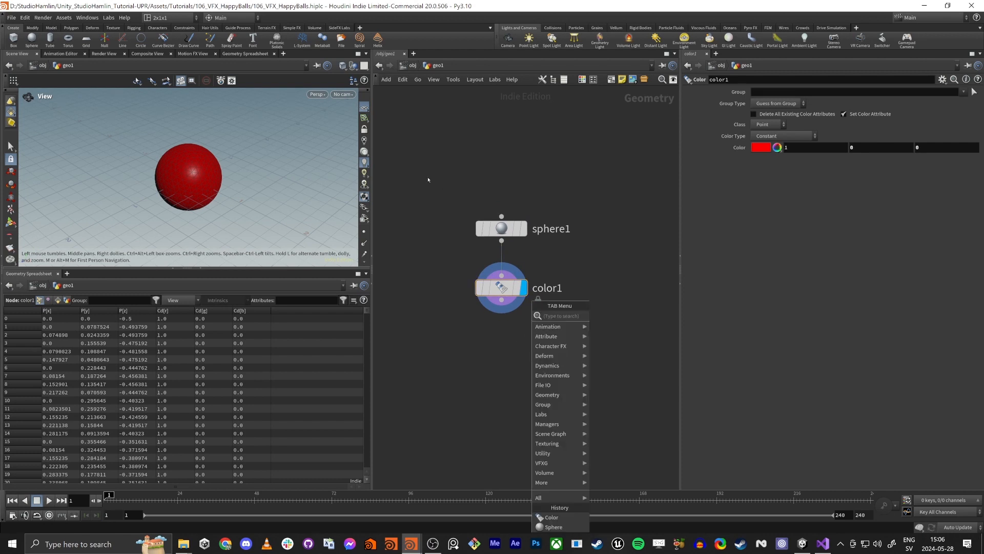
left_click(429, 187)
left_click_drag(404, 146, 632, 322)
middle_click_drag(593, 209, 466, 226)
- Show sphere1 as a template and display the duplicated sphere2
left_click(504, 278)
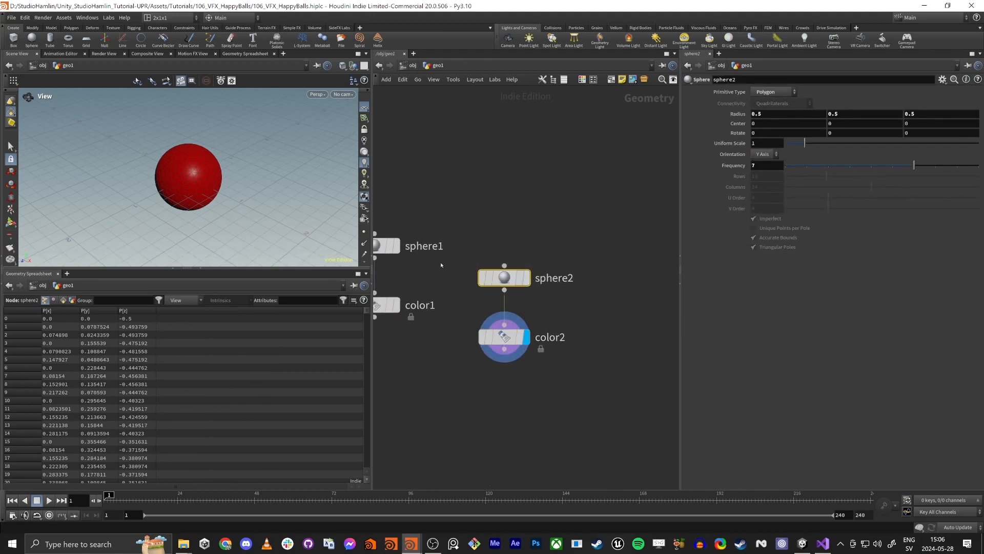
middle_click_drag(391, 237, 463, 225)
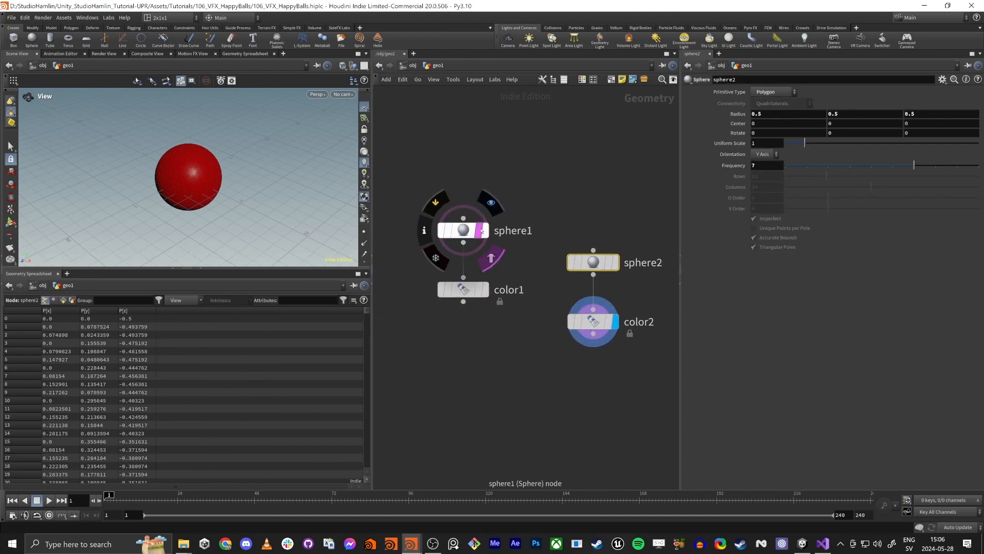
left_click(615, 262)
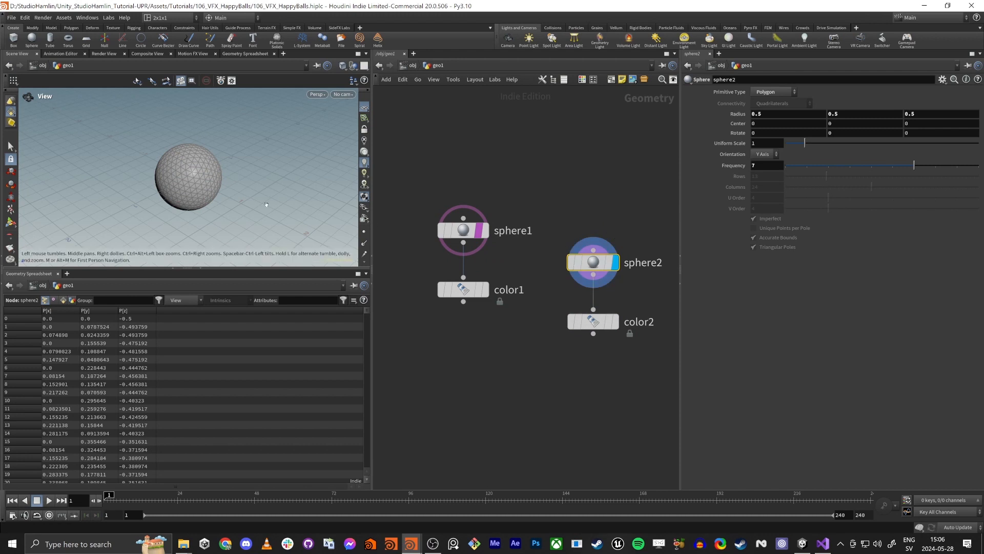
- Move sphere2 to a center of about 0.34, 0, 0.39 and set its uniform scale to 0.2
key("Return")
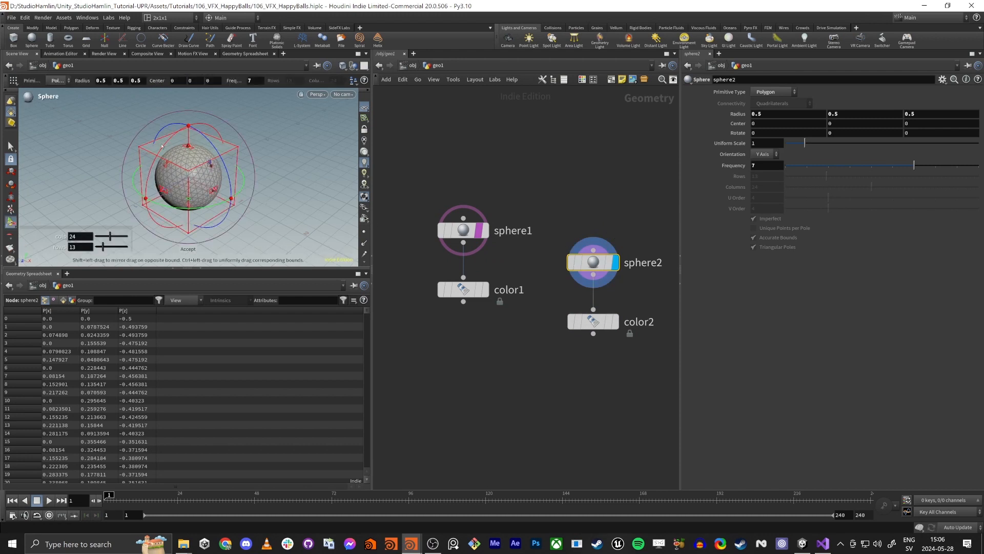
left_click_drag(210, 189, 204, 210, "alt")
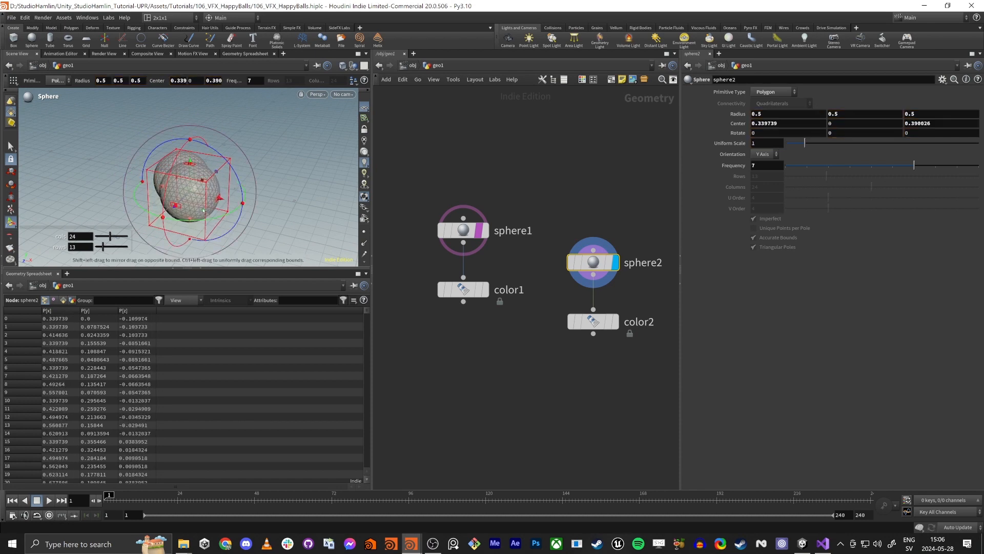
left_click_drag(803, 144, 793, 144)
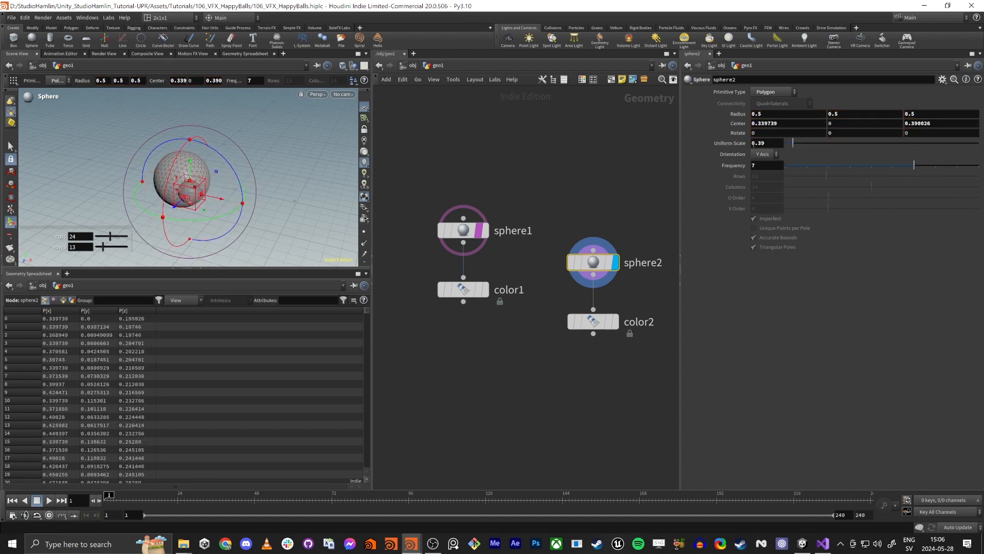
left_click(769, 147)
type("0.2")
key("Return")
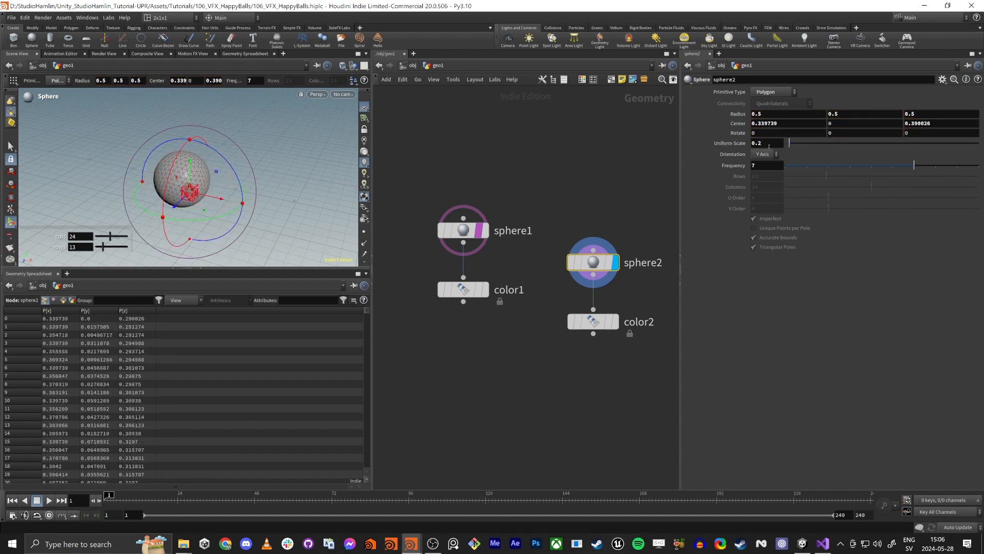
- Position the small sphere as an eye on the large sphere's surface, centered at about 0.224, 0.202, 0.345
left_click_drag(135, 245, 215, 136, "alt")
scroll(221, 190, "up", 4)
scroll(205, 124, "up", 5)
scroll(216, 136, "down", 3)
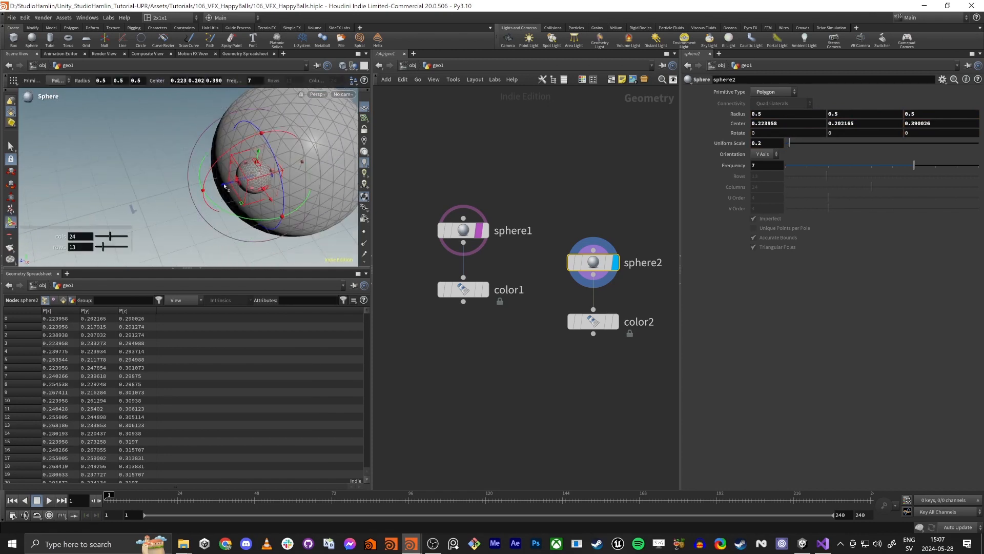
left_click_drag(223, 186, 323, 159)
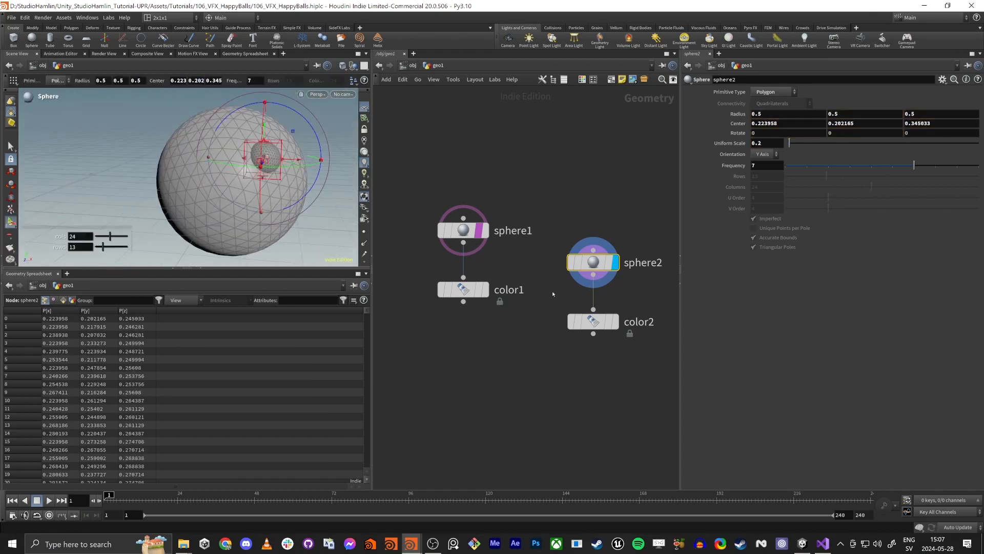
- Insert a Mirror node between sphere2 and color2 to create the second eye
left_click_drag(584, 318, 584, 392)
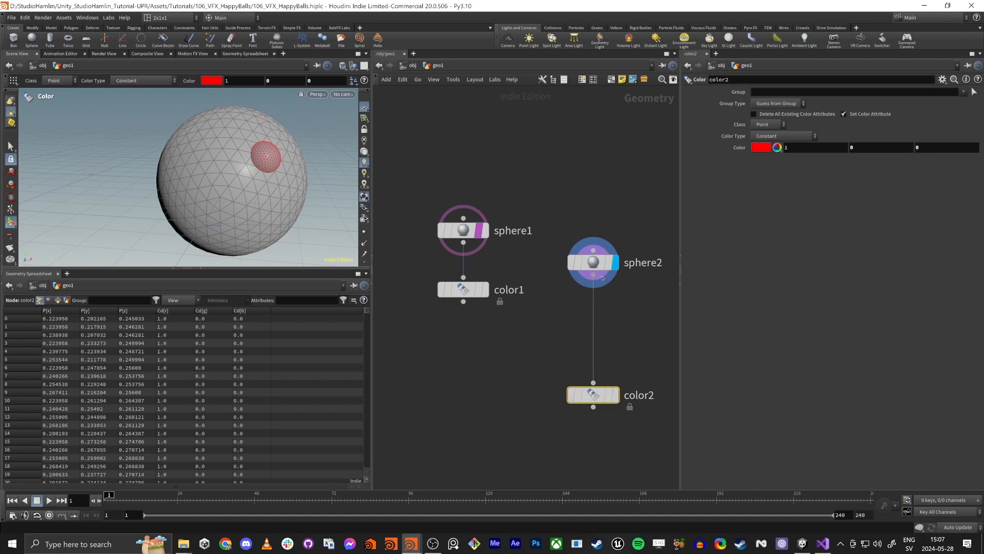
left_click_drag(595, 277, 604, 308)
type("mirror")
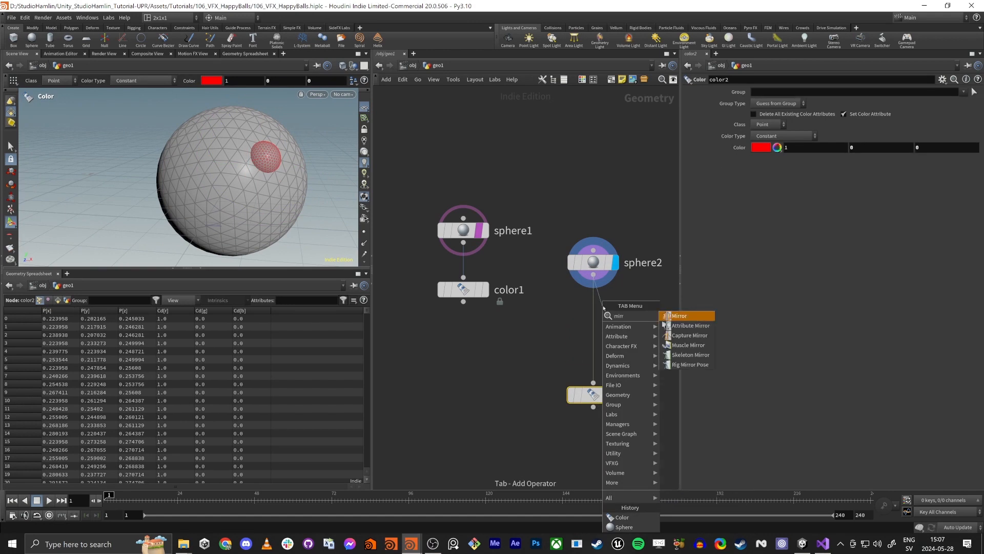
key("Return")
left_click_drag(602, 327, 593, 382)
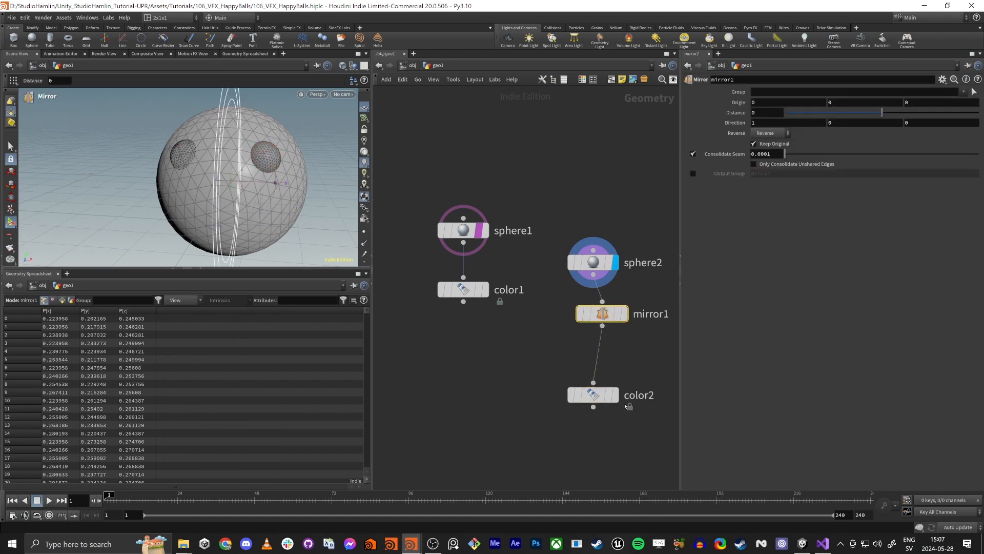
- Display color2 and set its constant color to black, 0, 0, 0, for the eyes
left_click(614, 395)
scroll(302, 236, "down", 4)
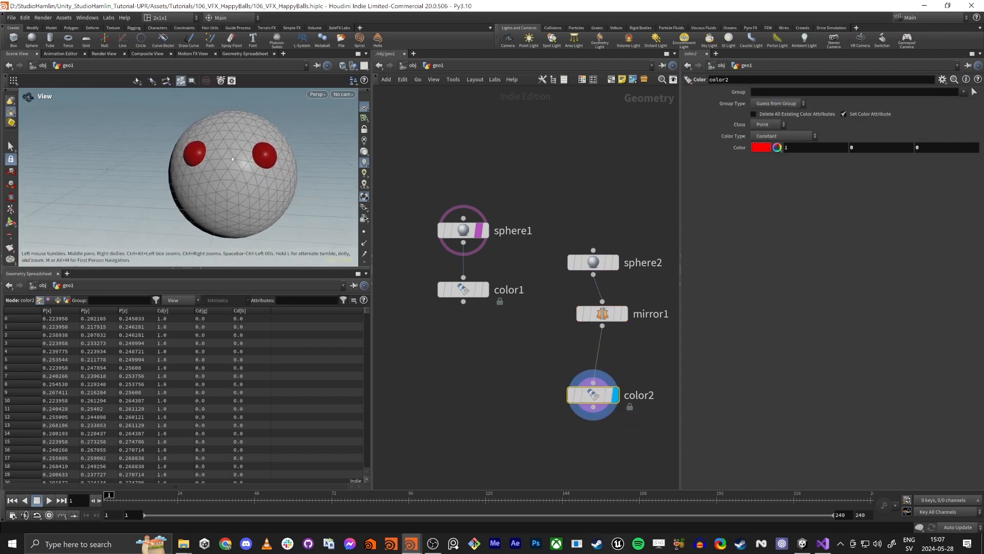
left_click_drag(517, 383, 619, 427)
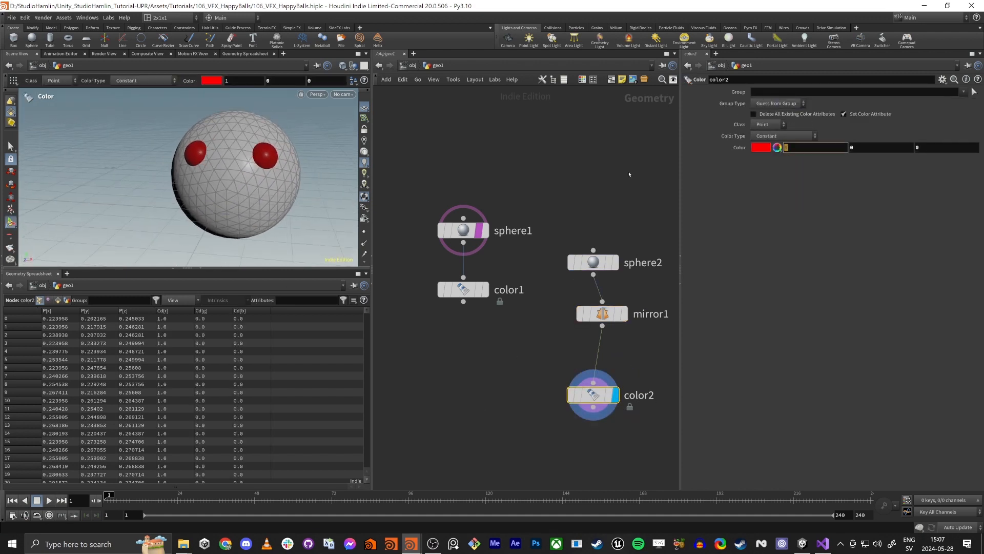
type("0")
key("Tab")
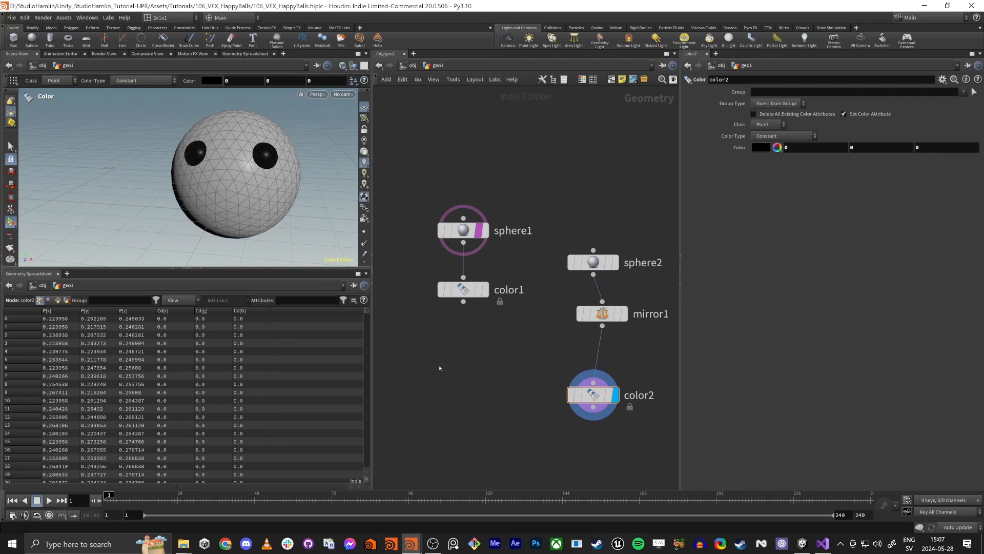
- Combine color1 and color2 in a Merge node, lay out the network neatly and display the merged face
left_click_drag(383, 330, 493, 260, "shift")
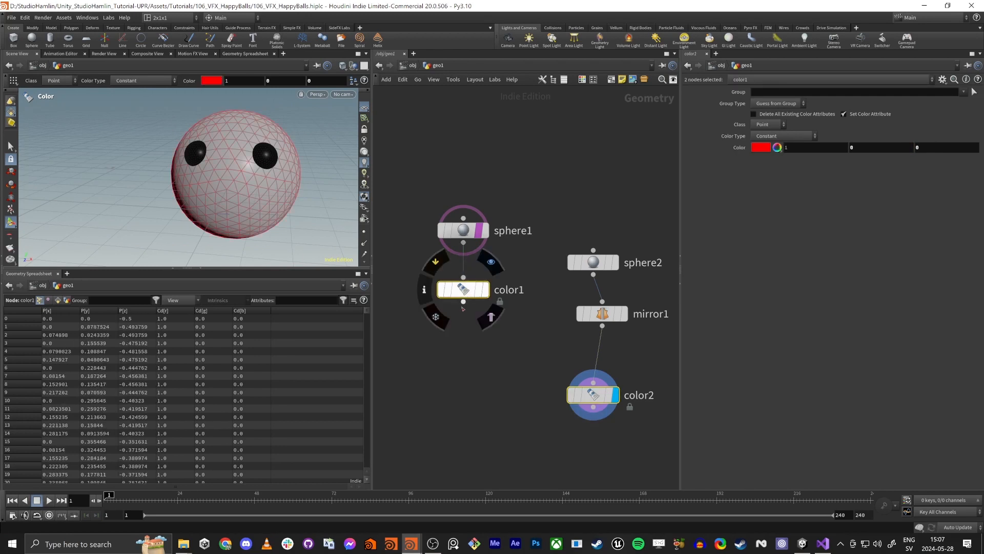
left_click_drag(464, 302, 503, 431)
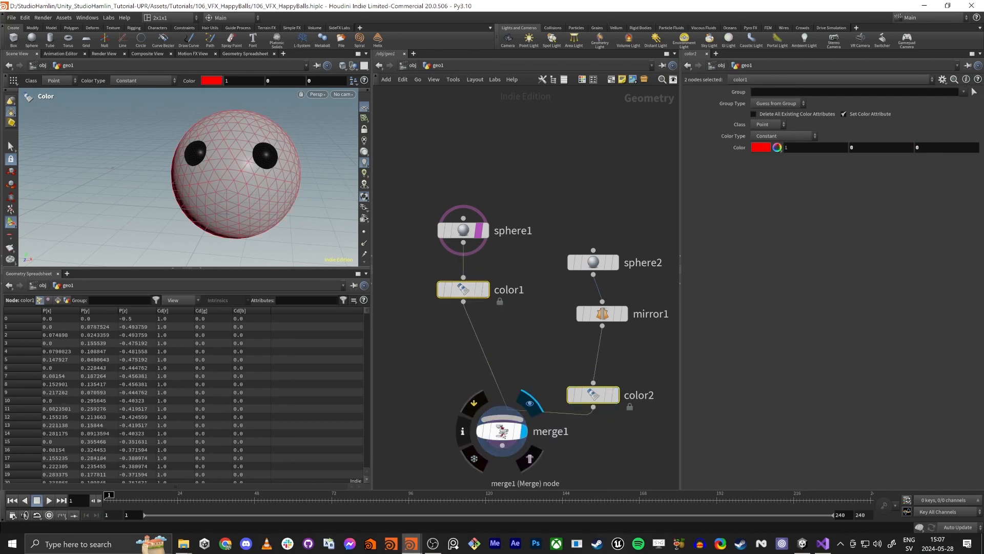
key("l")
middle_click_drag(487, 431, 534, 262)
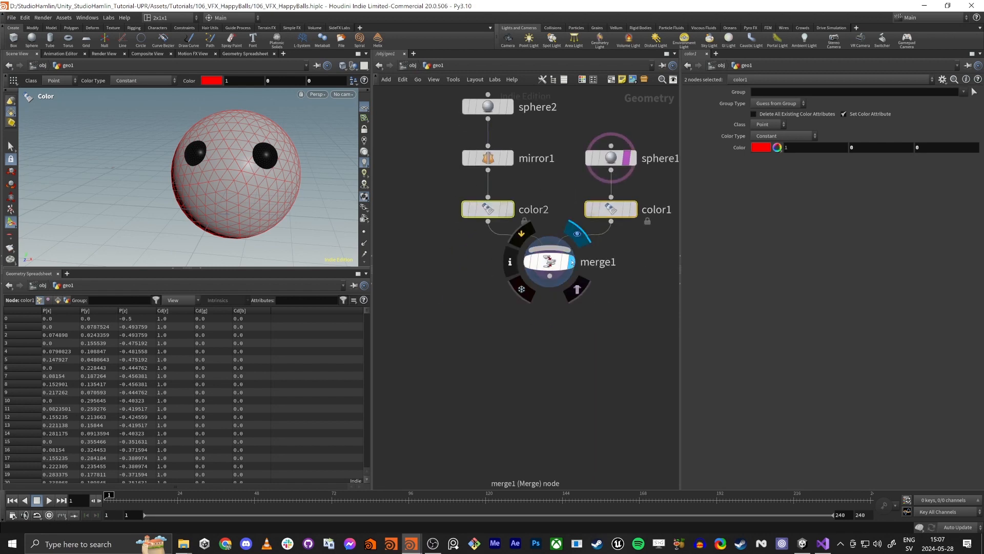
left_click(572, 263)
left_click(550, 262)
left_click_drag(236, 177, 186, 213, "alt")
middle_click_drag(549, 313, 565, 287)
- Add a Transform node after merge1 and set its uniform scale to 100
left_click(565, 249)
key("Tab")
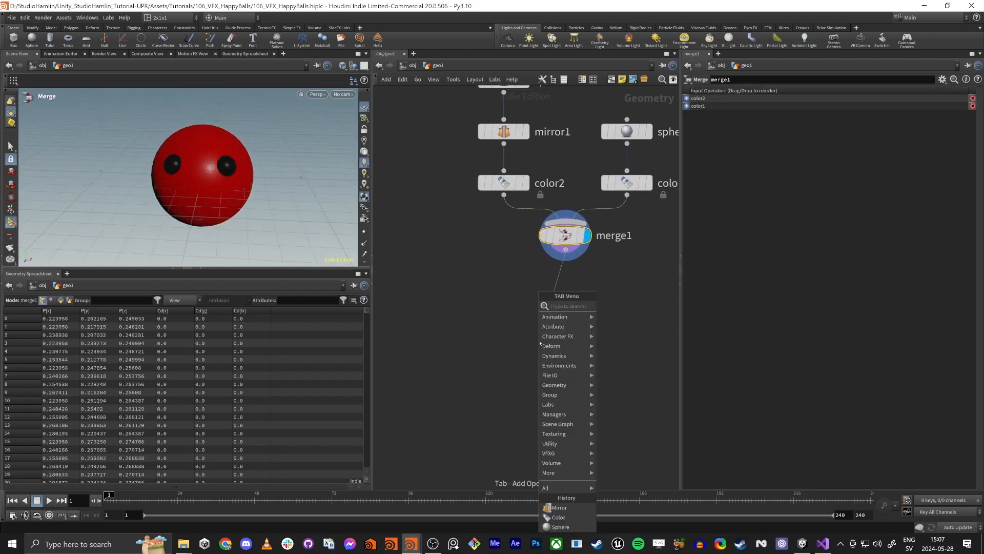
type("tra")
key("Down")
key("Down")
key("Return")
left_click(540, 343)
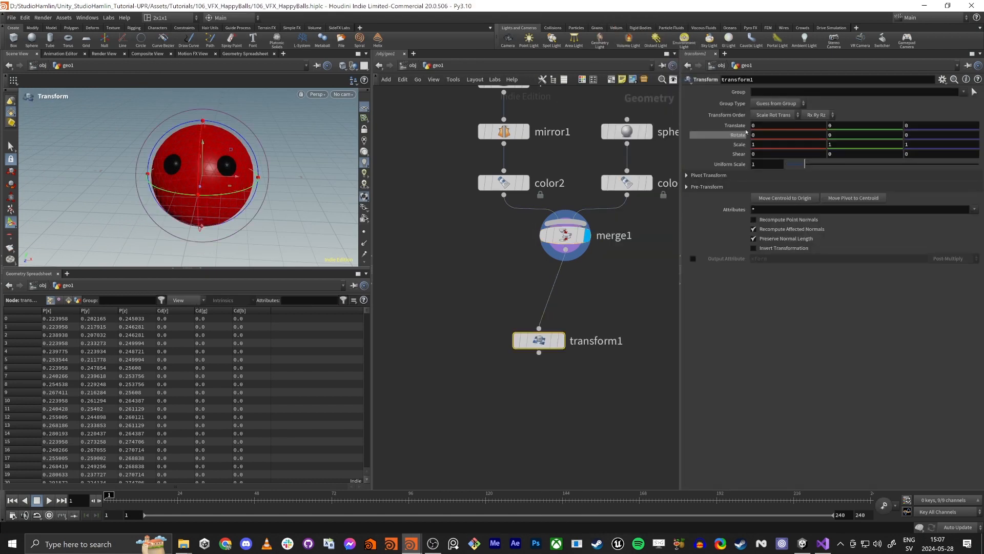
type("00")
key("Return")
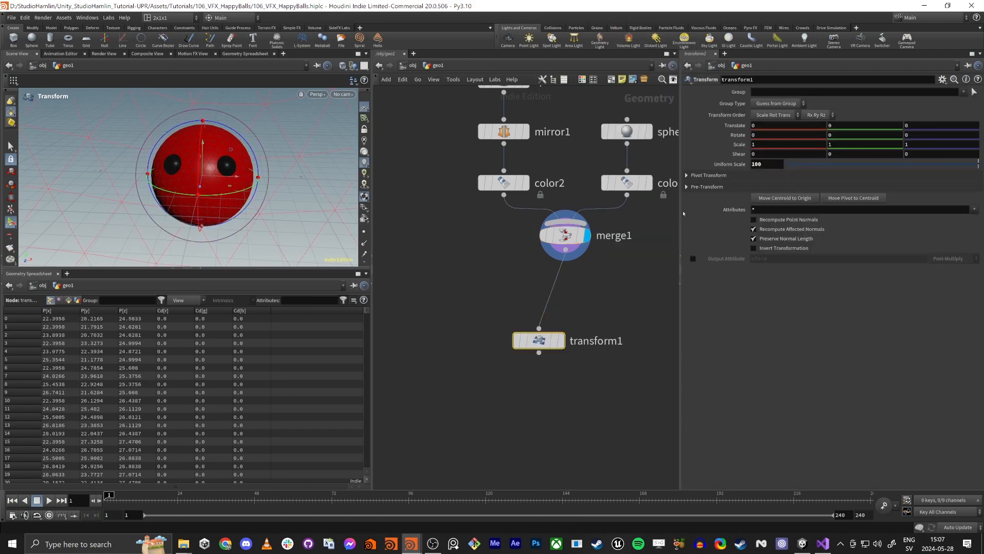
- Align transform1 directly below merge1 and display the scaled face
scroll(425, 429, "down", 1)
left_click(536, 355)
left_click_drag(517, 358, 540, 329)
key("space+g")
left_click_drag(150, 205, 179, 193, "alt")
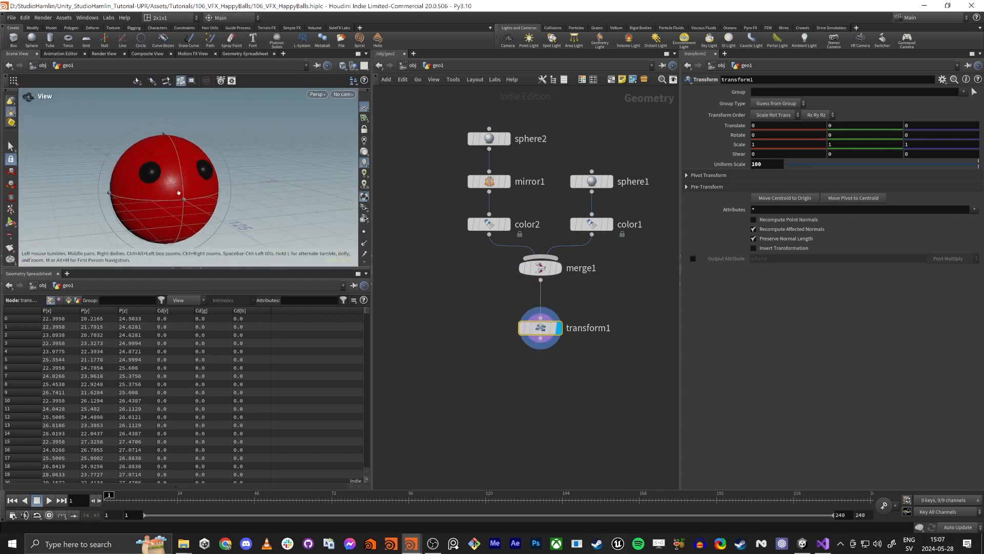
scroll(177, 194, "down", 1)
middle_click_drag(173, 203, 195, 189, "alt")
left_click(463, 347)
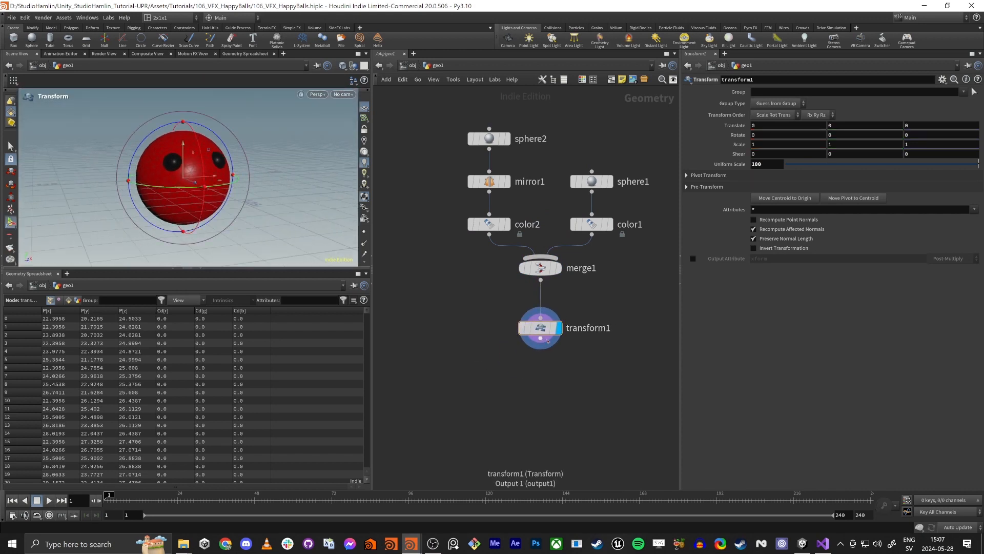
- Append a ROP FBX Output node below transform1 and set its output file to $HIP/HappyFace.fbx
left_click(541, 339)
key("Tab")
type("rop f")
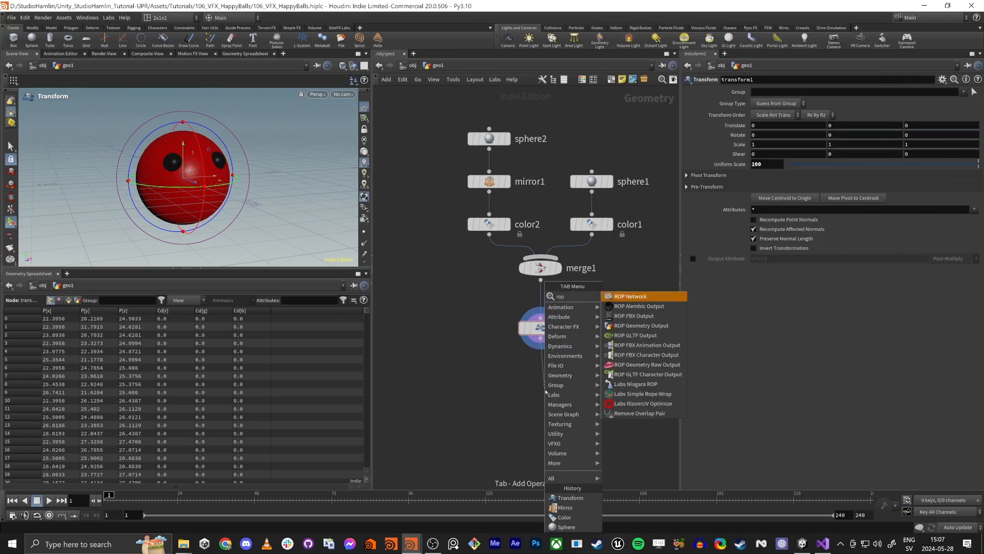
key("Return")
left_click(546, 392)
left_click_drag(546, 392, 542, 370)
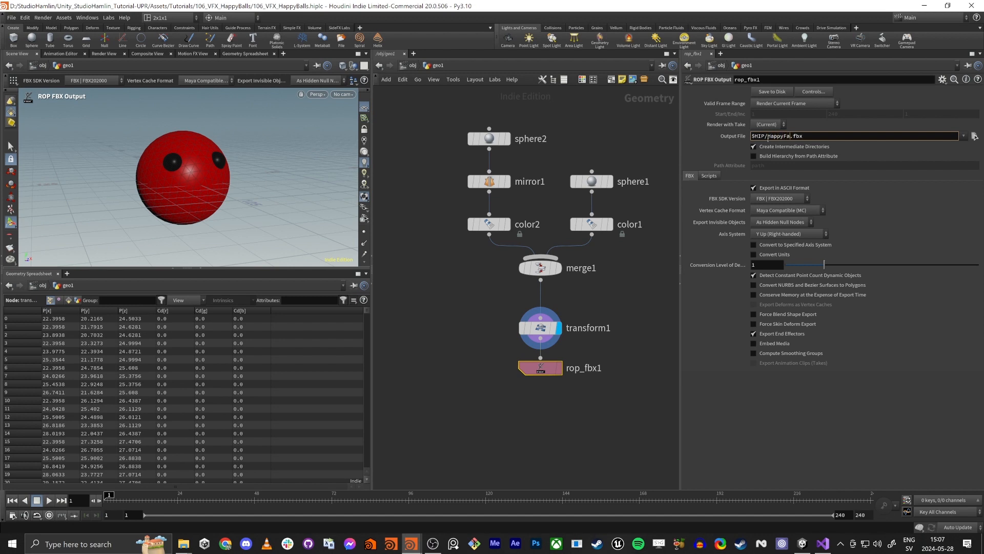
- Rename the transform1 node to HappyFace
double_click(595, 328)
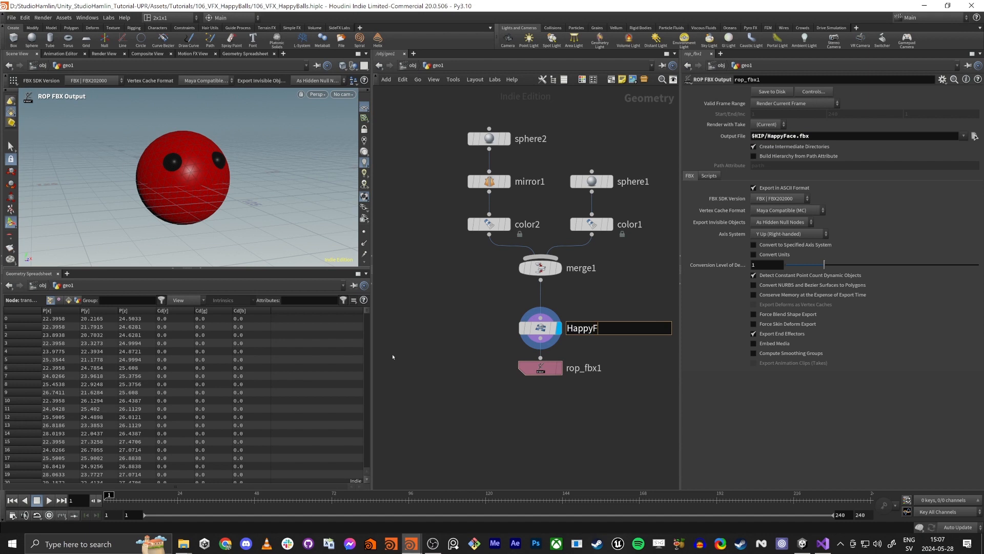
key("Return")
left_click_drag(470, 339, 621, 300)
scroll(590, 333, "up", 1)
double_click(594, 327)
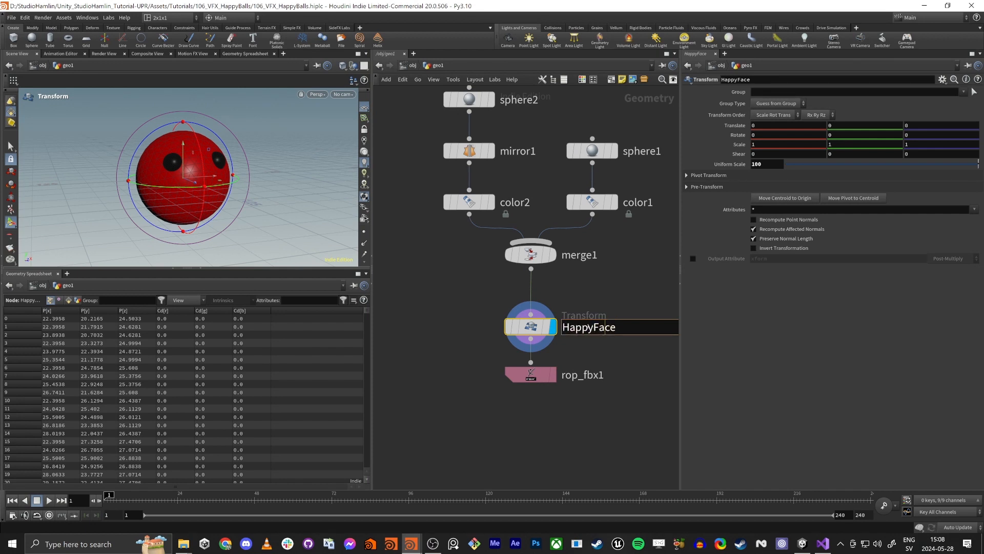
key("Return")
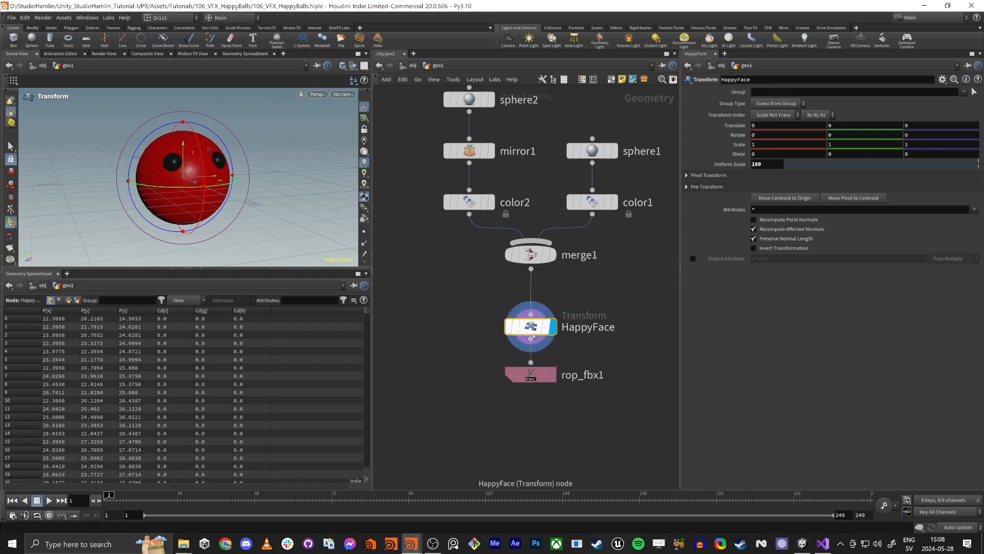
- Extend the transform node's name to HappyFace_Mesh and export the model to disk as FBX
left_click(543, 376)
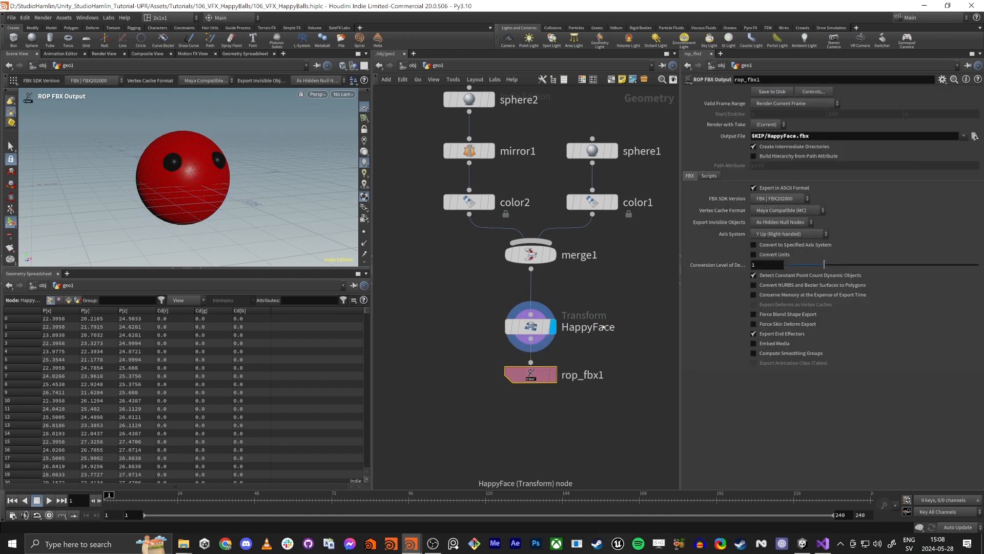
double_click(597, 332)
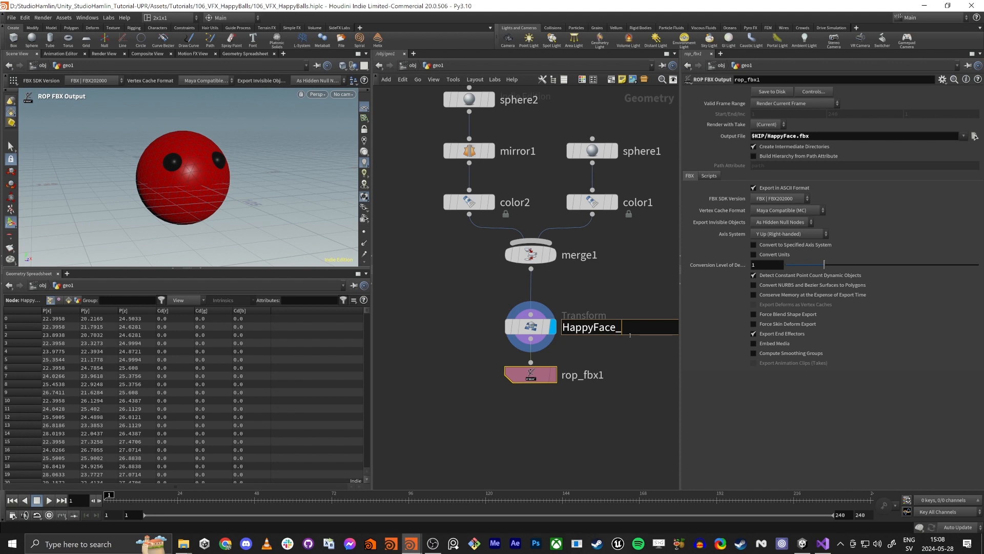
type("_Mesh")
key("Return")
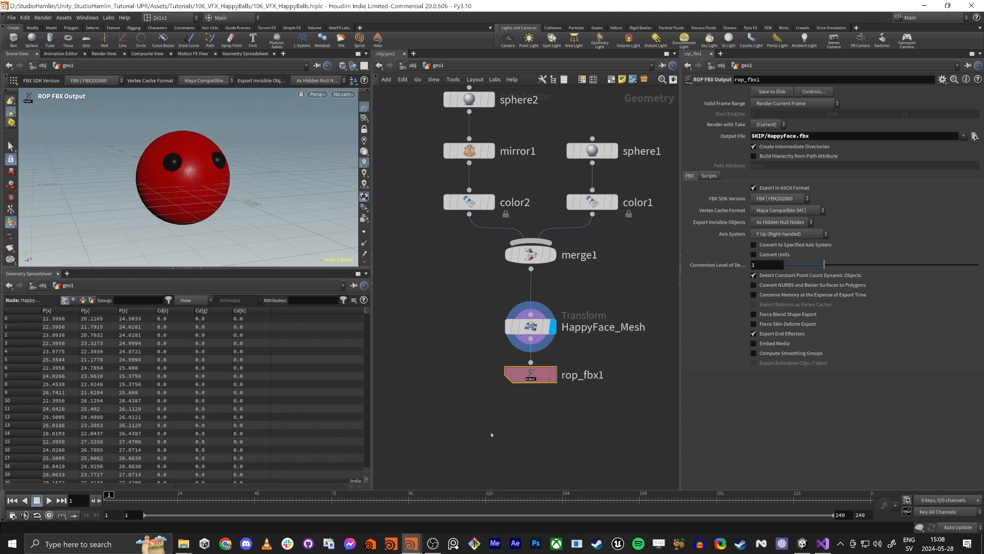
- Switch to Unity and inspect the imported HappyFace model's import settings and the mesh inside it
key("alt+Tab")
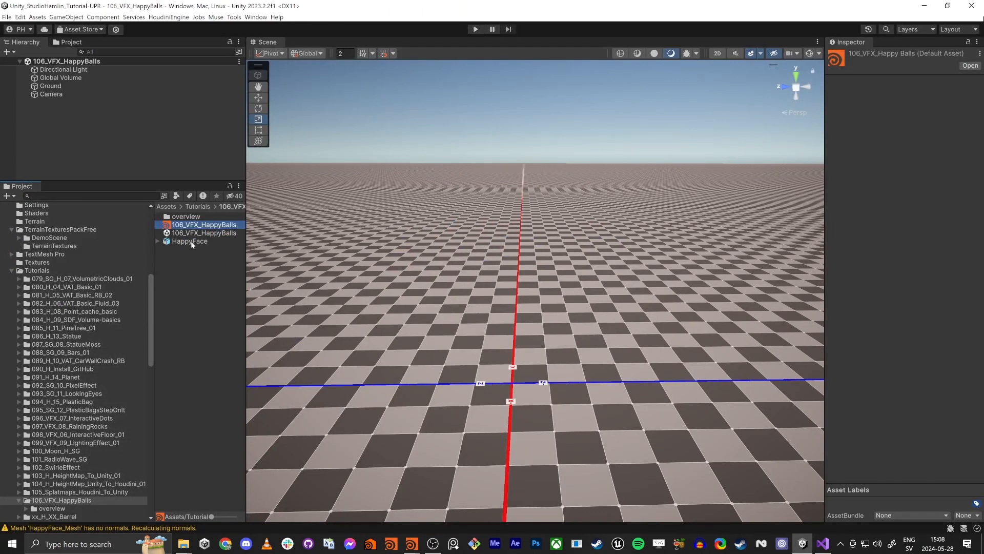
left_click(190, 242)
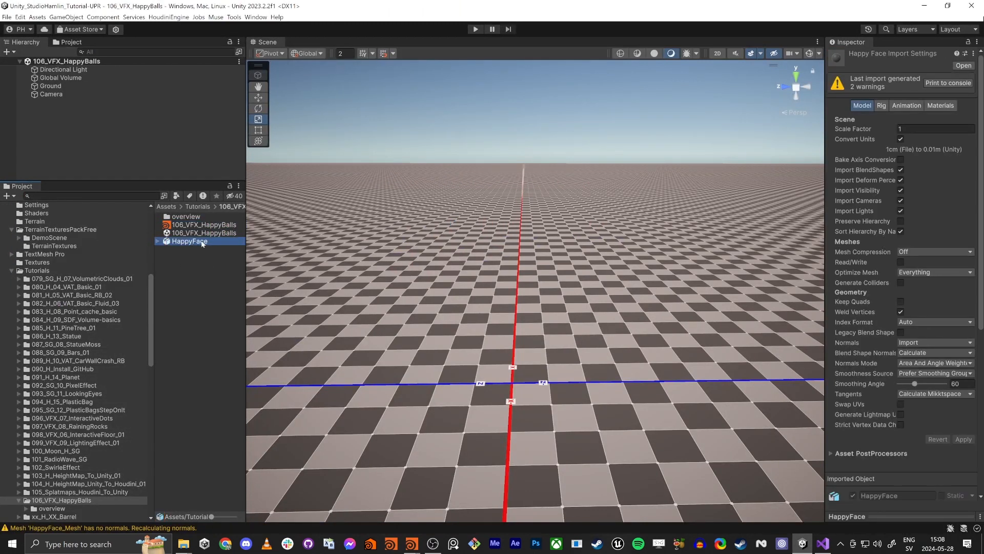
left_click(159, 241)
left_click(198, 250)
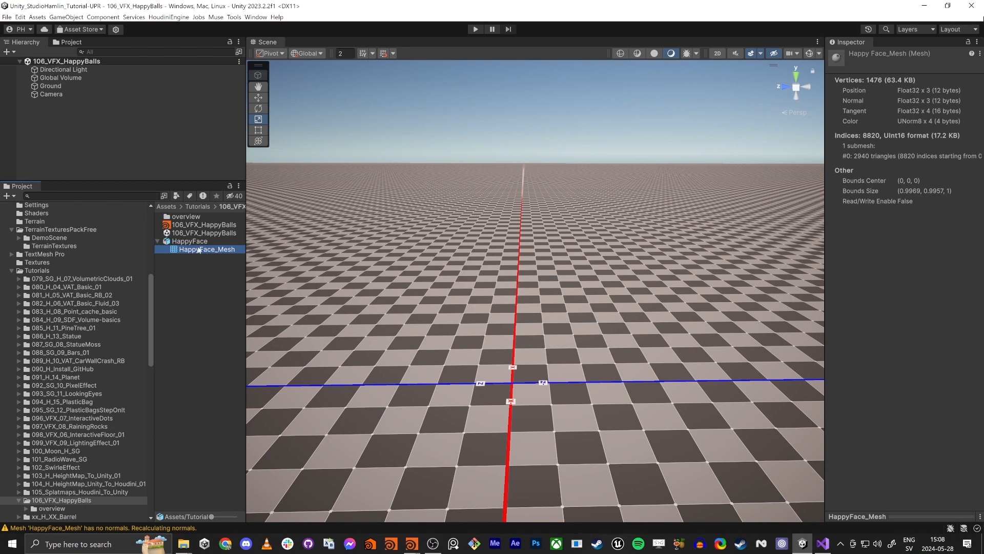
- Place the HappyFace model in the scene and move it above the ground to about X -1.458, Y 0.885, Z 0
left_click(187, 241)
left_click_drag(177, 244, 513, 384)
key("f")
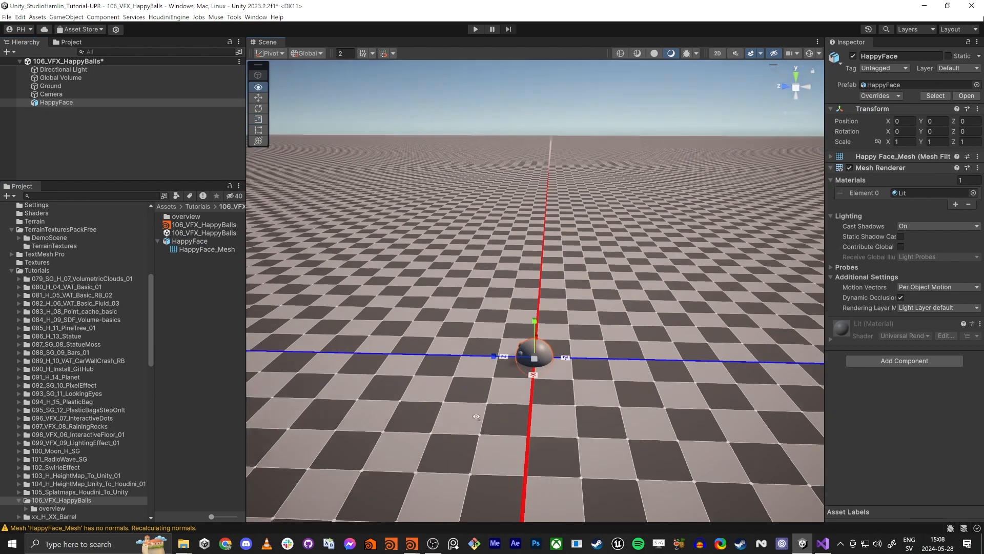
left_click_drag(477, 414, 666, 352, "alt")
scroll(611, 358, "down", 4)
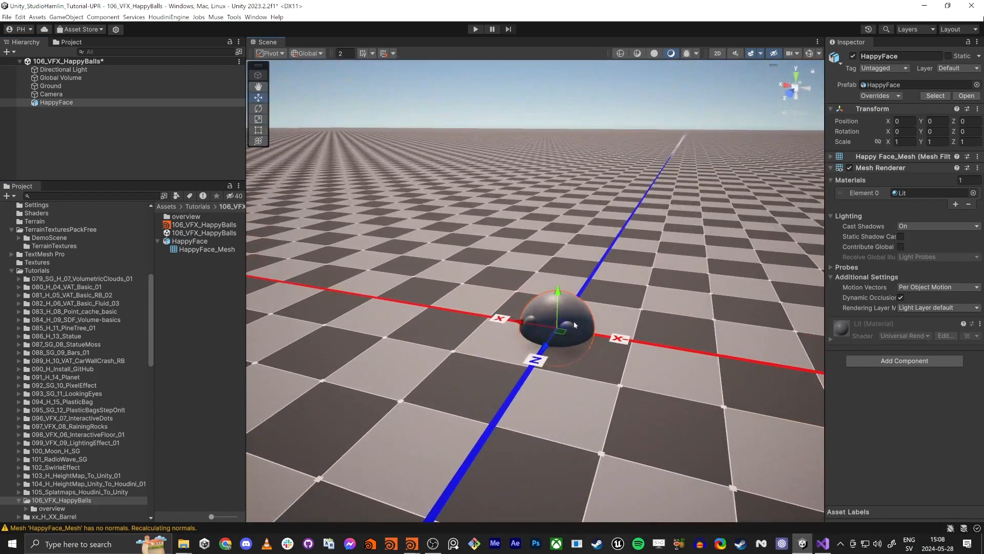
key("w")
left_click_drag(563, 319, 663, 290)
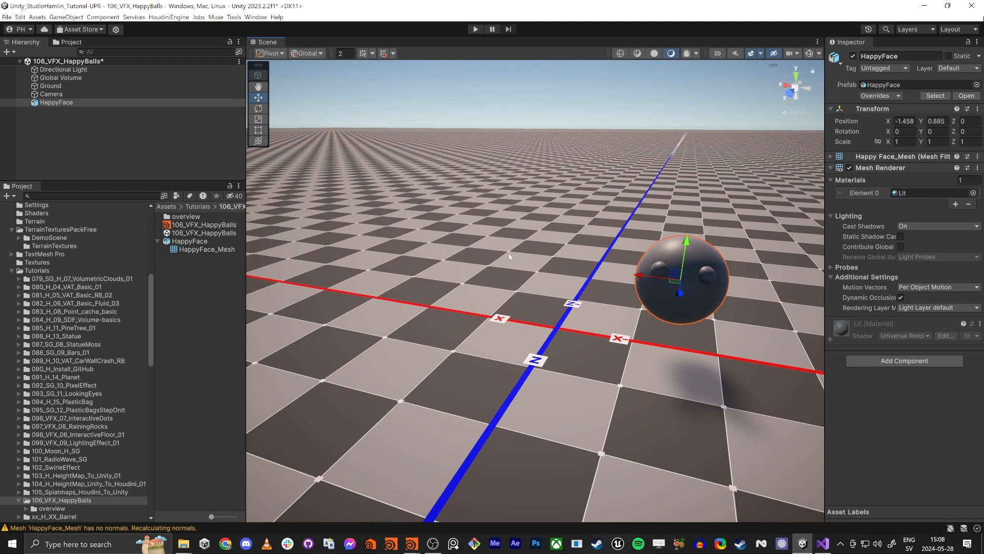
- Enable Read/Write in the HappyFace model's import settings and apply the change
left_click(176, 241)
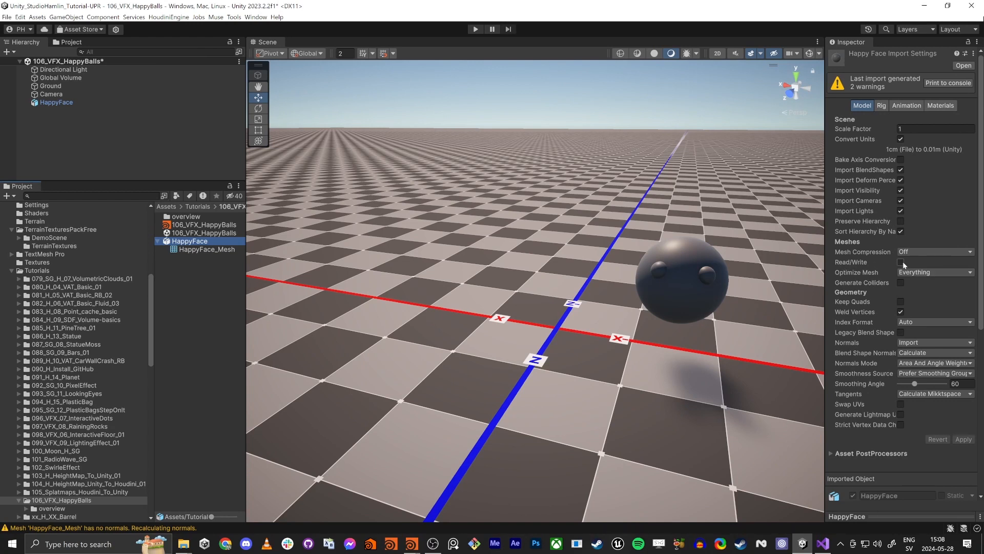
left_click(901, 262)
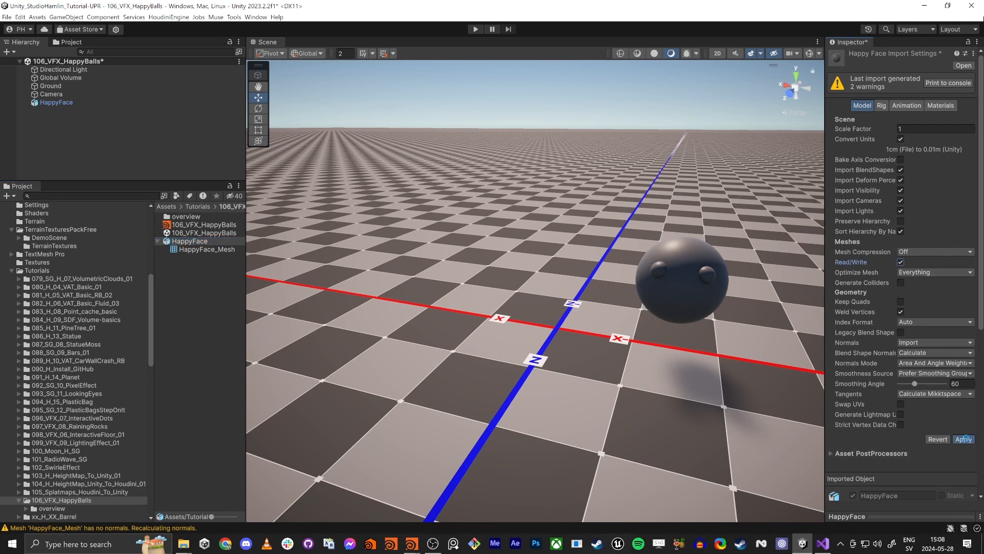
left_click(963, 439)
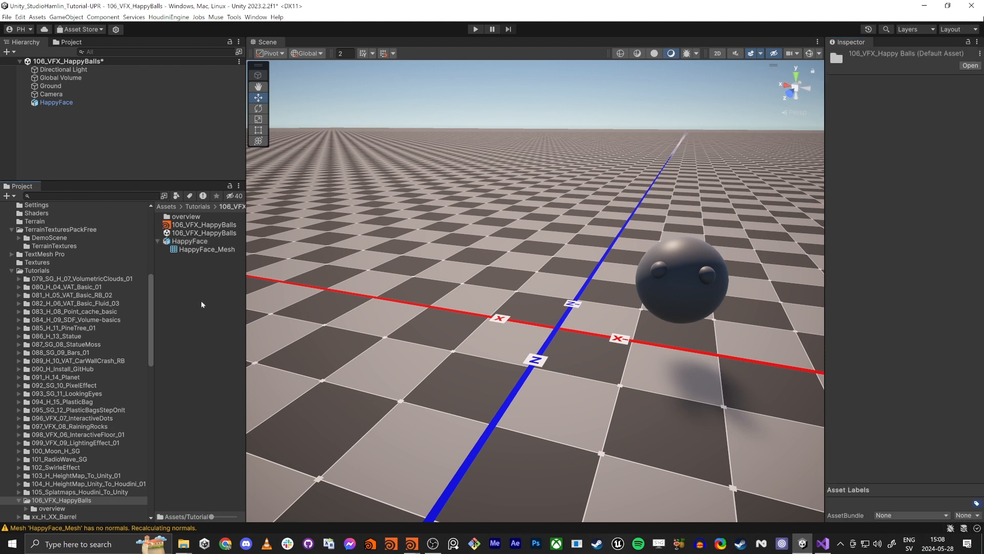
- Create a URP Lit Shader Graph named HappyFace in the 106_VFX_HappyBalls folder
right_click(205, 224)
mouse_move(270, 238)
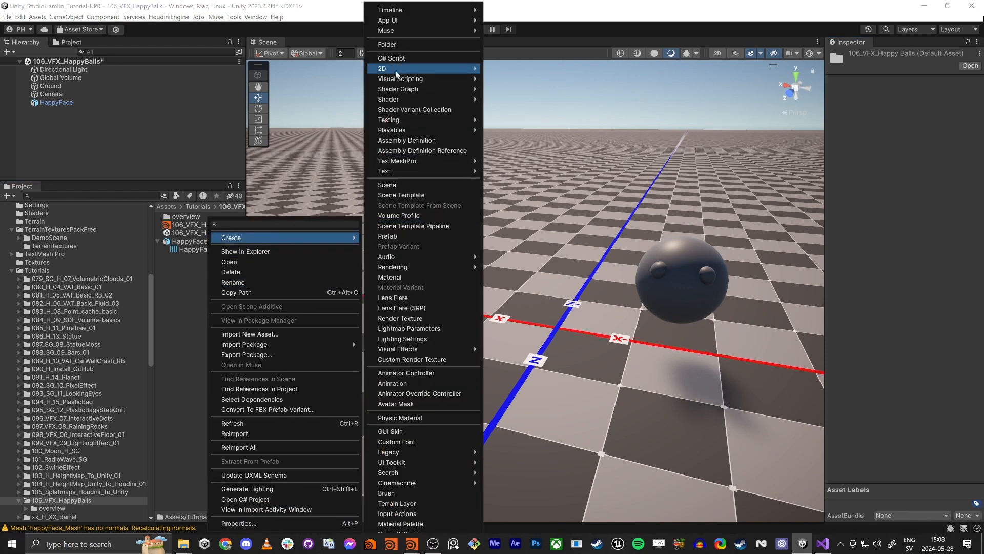
mouse_move(425, 88)
mouse_move(539, 95)
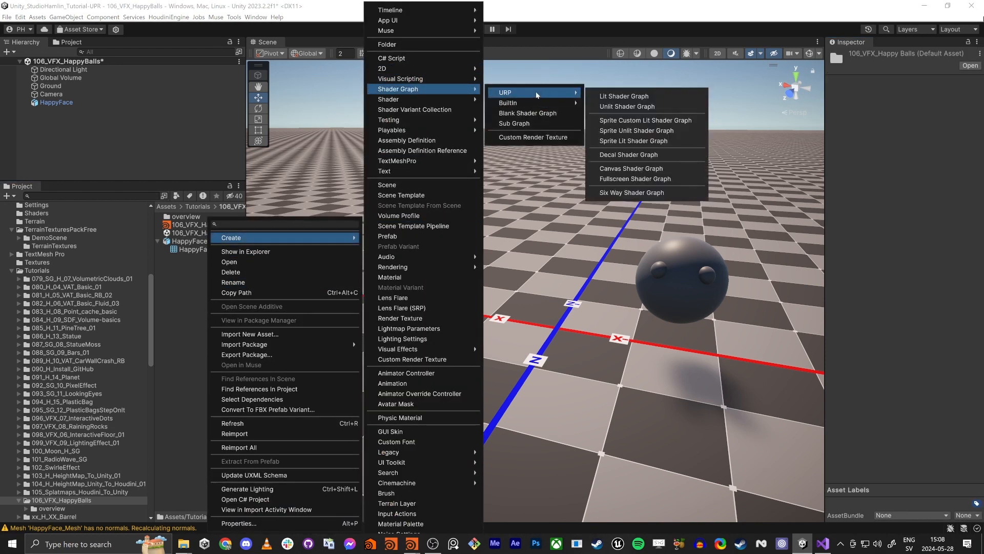
left_click(630, 95)
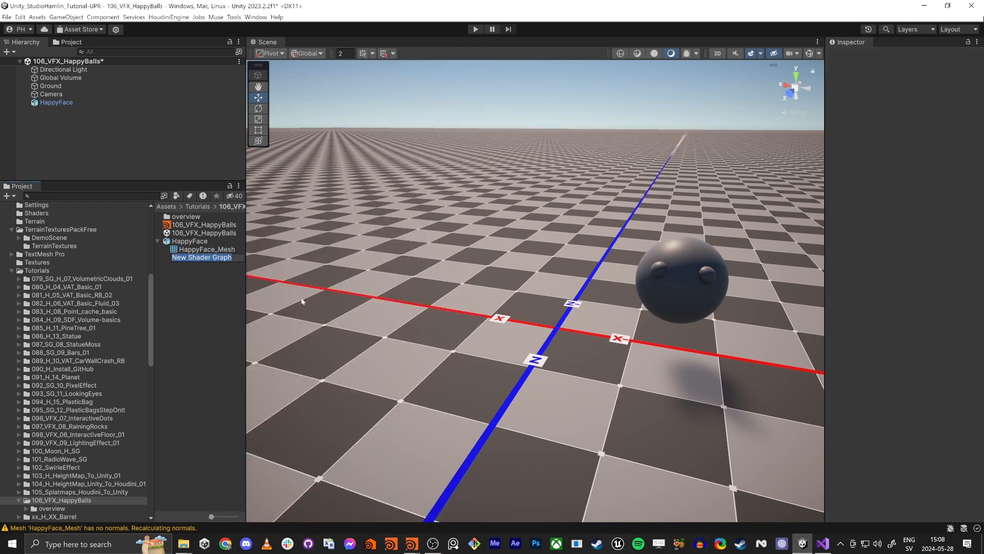
type("HappyFacv")
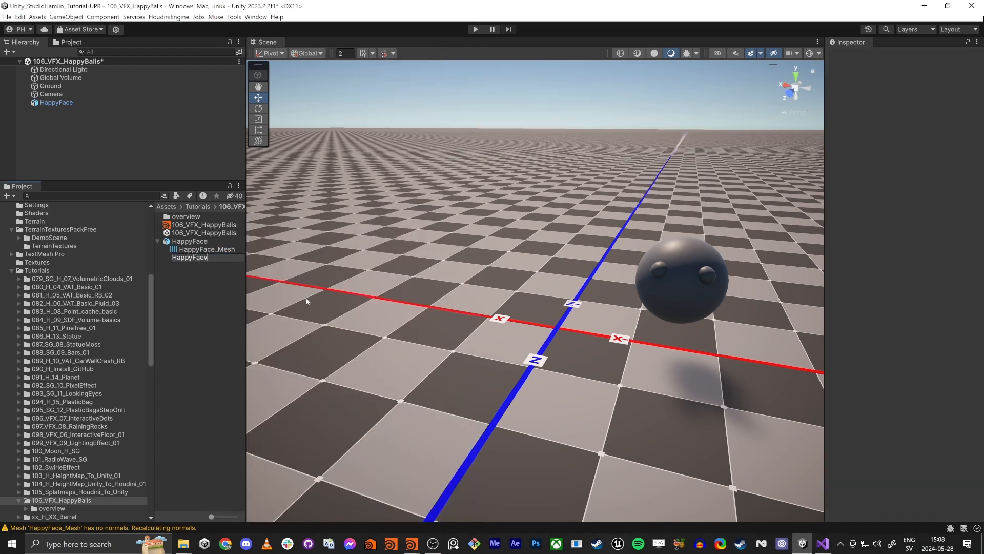
key("BackSpace")
type("e")
key("Return")
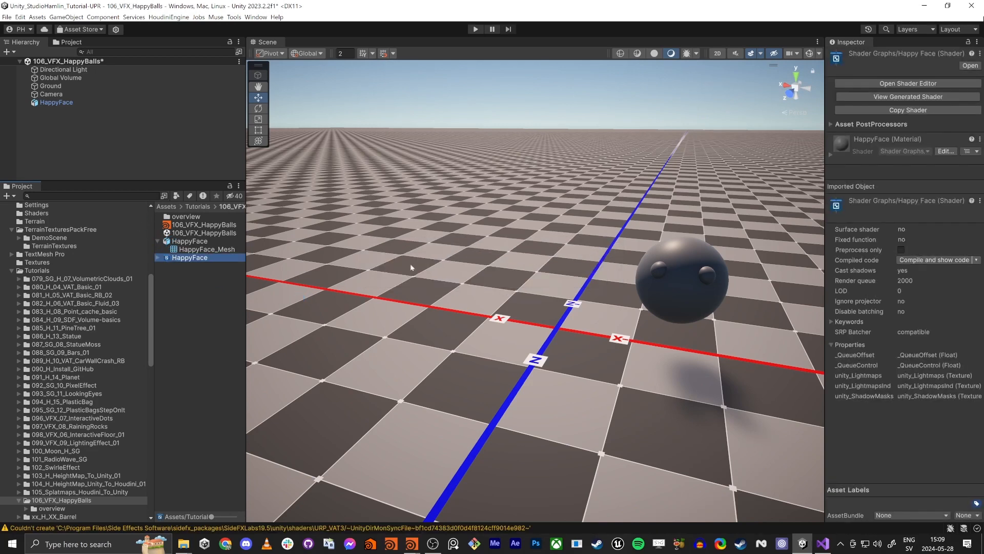
- Open the HappyFace shader graph and add a Vertex Color node beside the Fragment block
key("space")
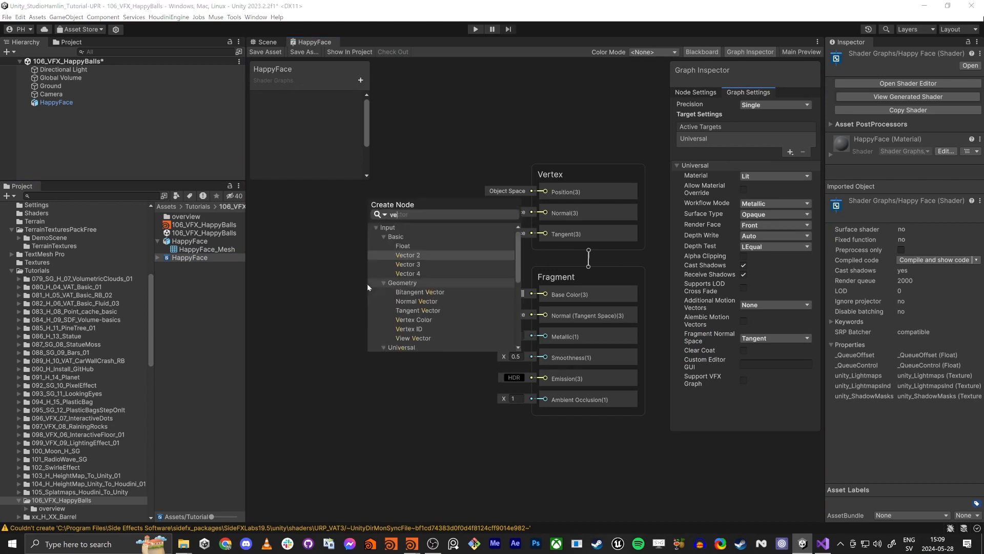
type("vertex color")
key("Return")
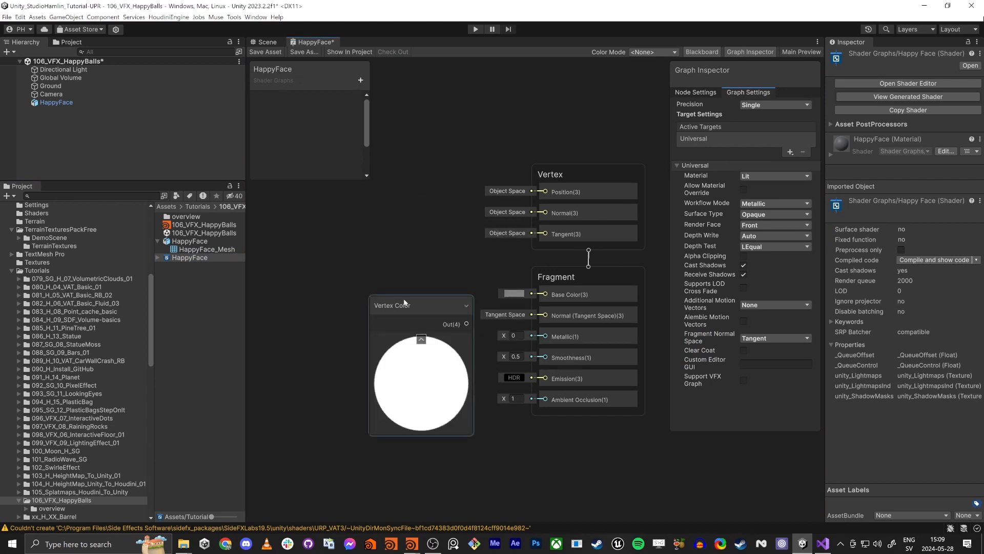
- Move the Vertex Color node away from the Fragment block and add a Color property named Eye_Color to the graph
left_click_drag(405, 301, 256, 345)
middle_click_drag(281, 256, 314, 291)
scroll(339, 268, "down", 2)
scroll(339, 268, "down", 1)
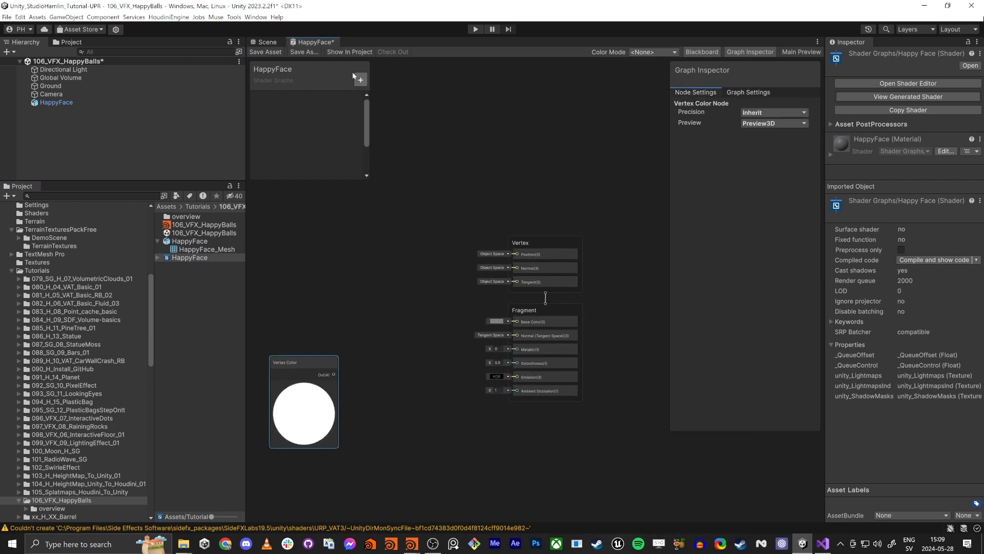
left_click(360, 80)
left_click(395, 157)
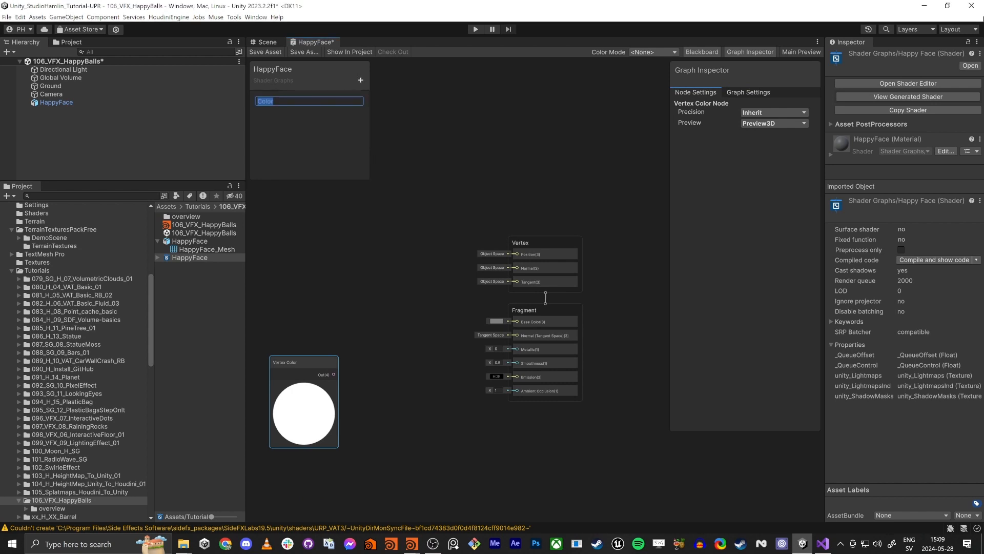
type("Eye_Color")
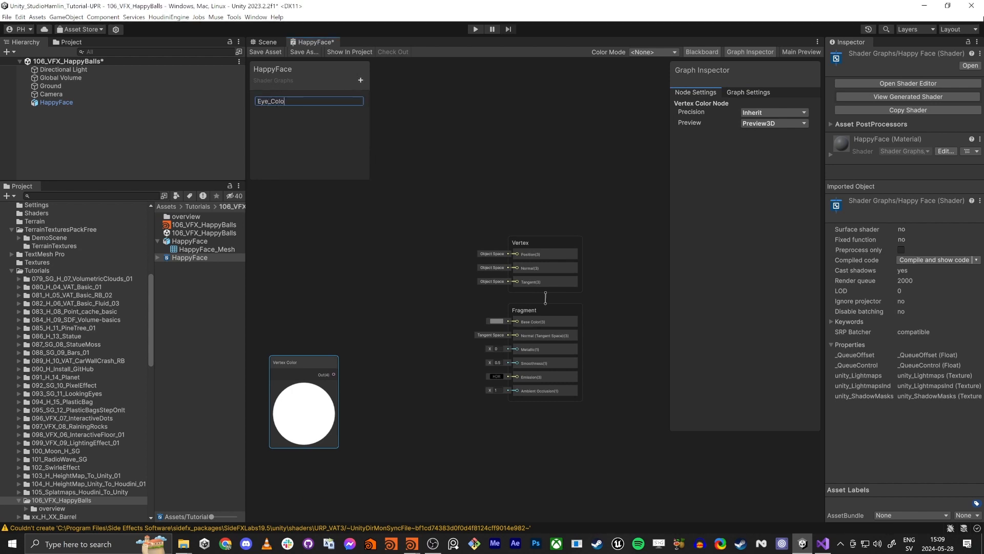
key("Return")
- Duplicate the Eye_Color property and rename the copy Body_Color
left_click(278, 99)
key("ctrl+d")
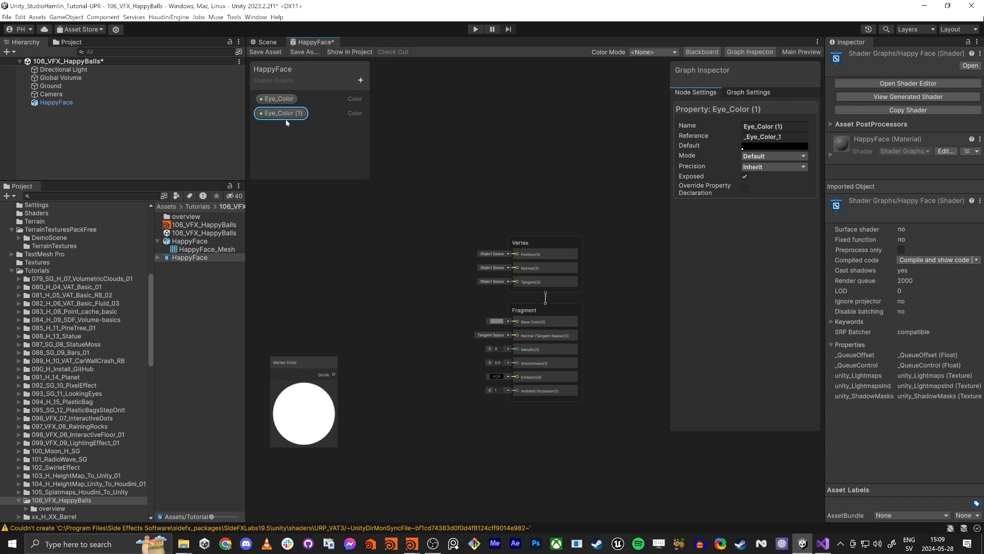
double_click(285, 116)
type("Bod")
key("Return")
- Place the Body_Color and Eye_Color property nodes above the Vertex Color node, with the graph window maximized
left_click_drag(298, 118, 296, 302)
left_click_drag(283, 100, 320, 276)
scroll(336, 310, "up", 3)
scroll(336, 314, "down", 2)
key("shift+space")
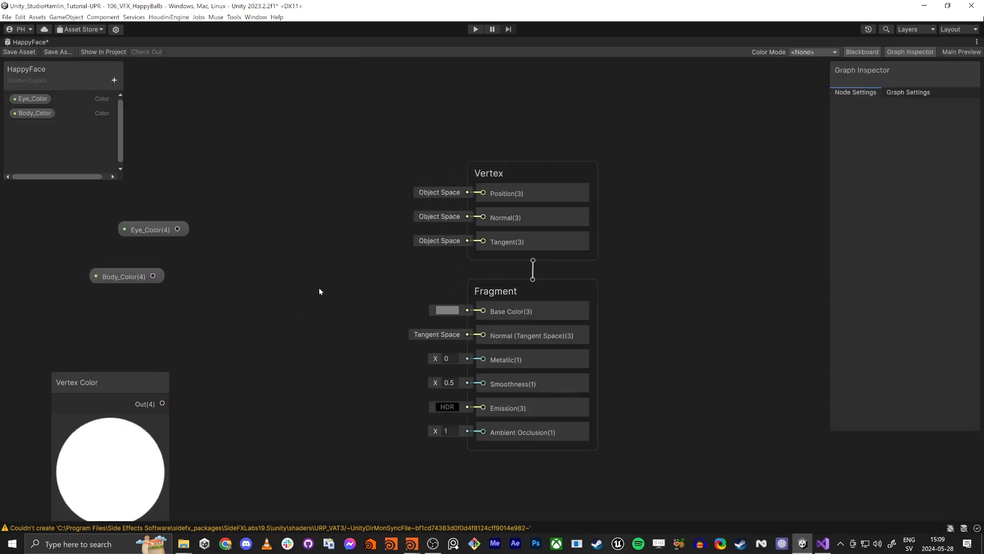
left_click(264, 256)
left_click_drag(264, 256, 289, 260)
- Add a Lerp node between the color property nodes and the Fragment block
left_click(436, 302)
key("space")
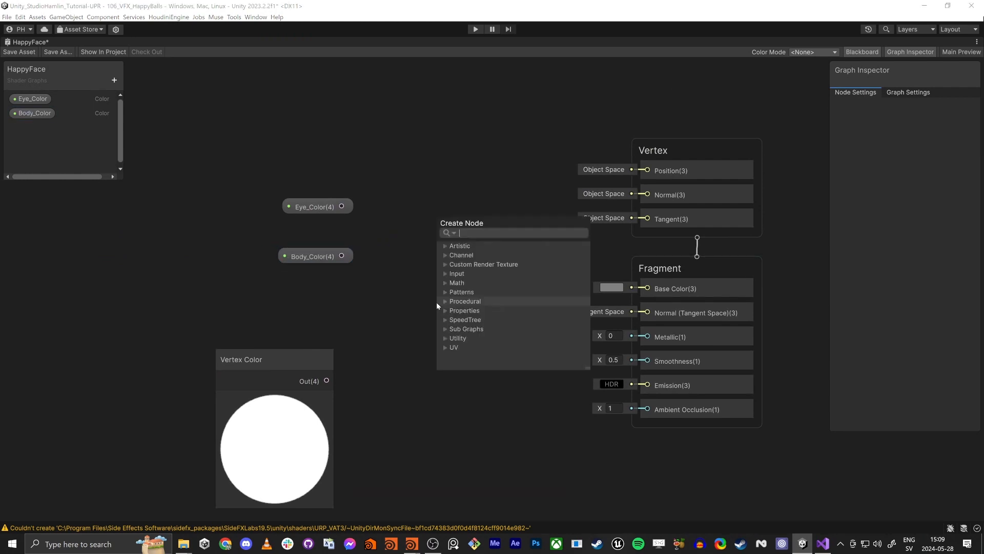
type("le")
key("Return")
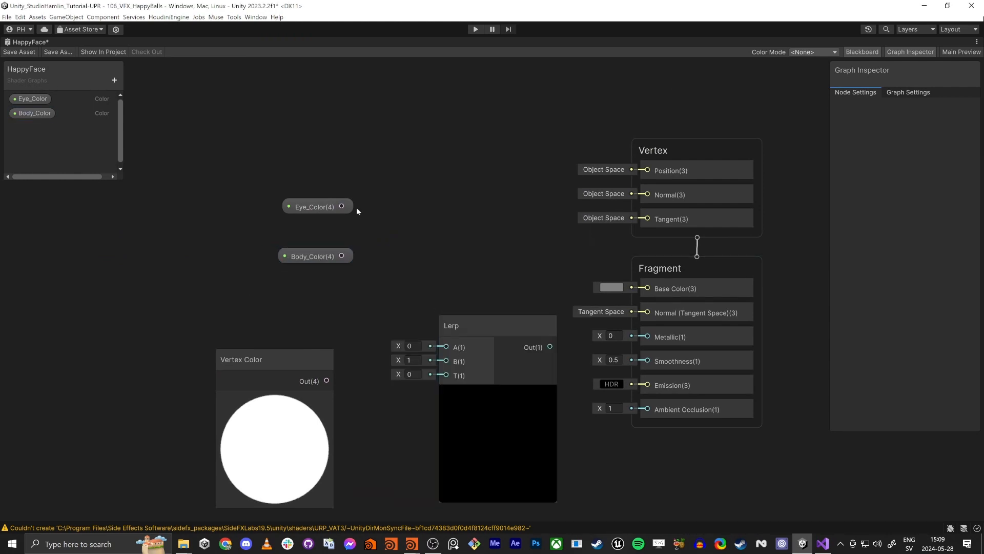
left_click_drag(469, 327, 466, 265)
- Add a Split node on the Vertex Color output and connect its R channel to the Lerp's T input
left_click_drag(324, 382, 235, 395)
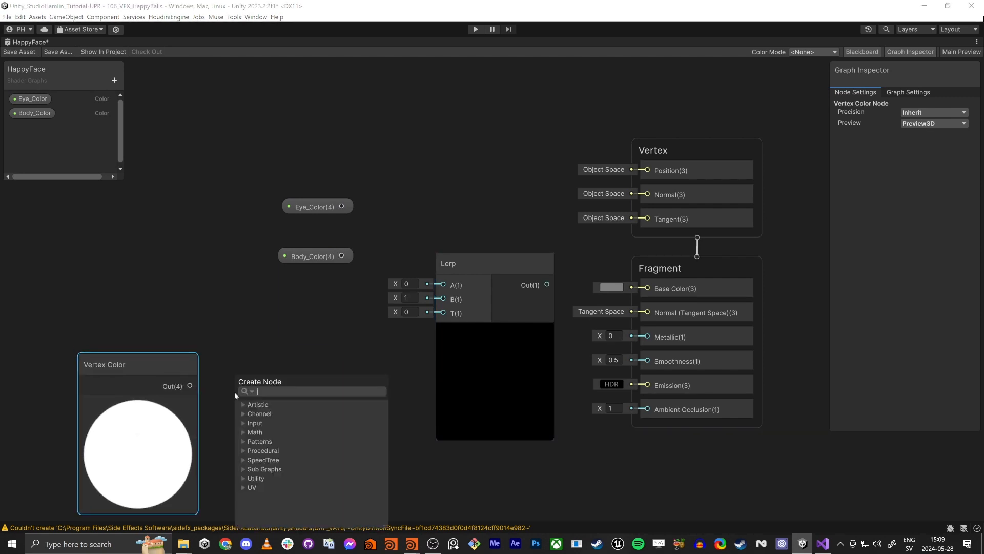
type("spli")
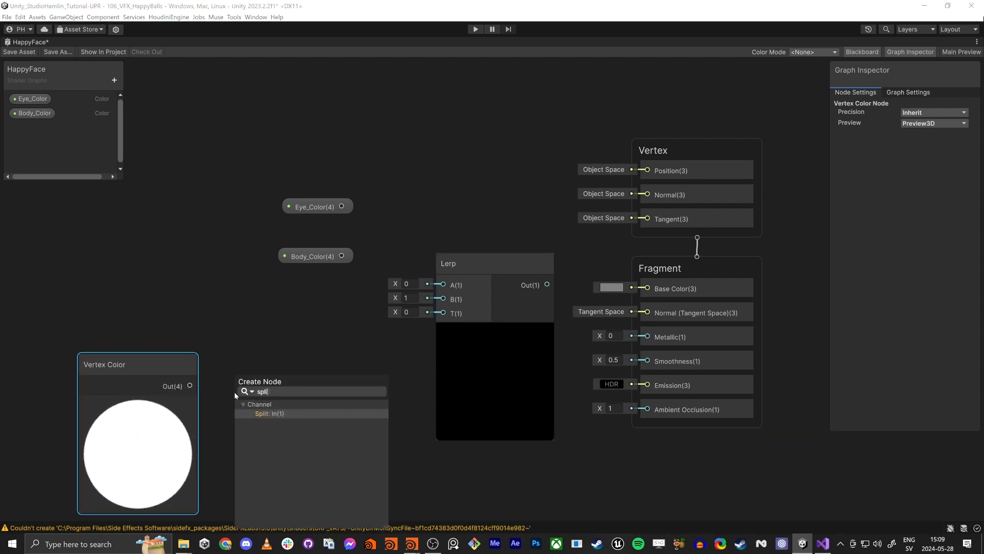
key("Return")
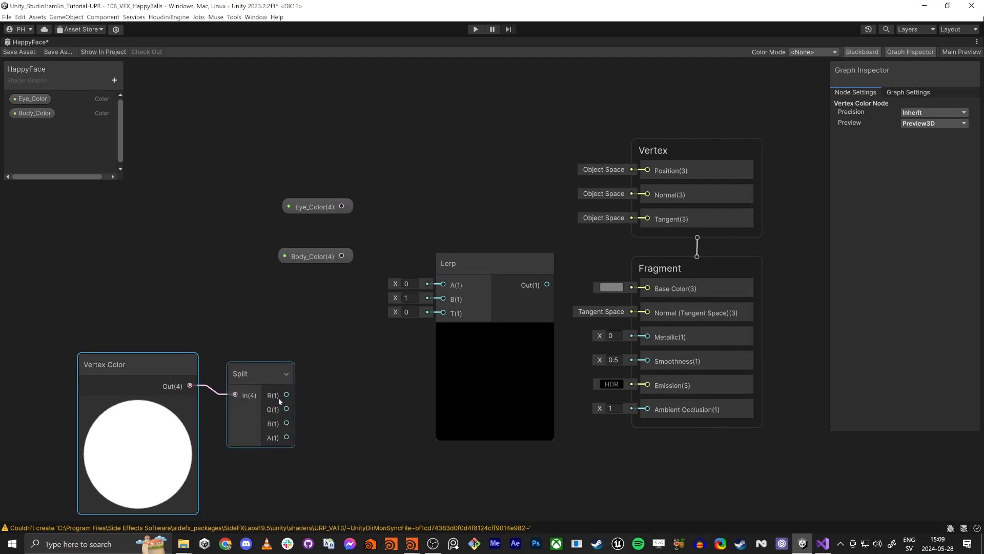
left_click_drag(286, 394, 442, 313)
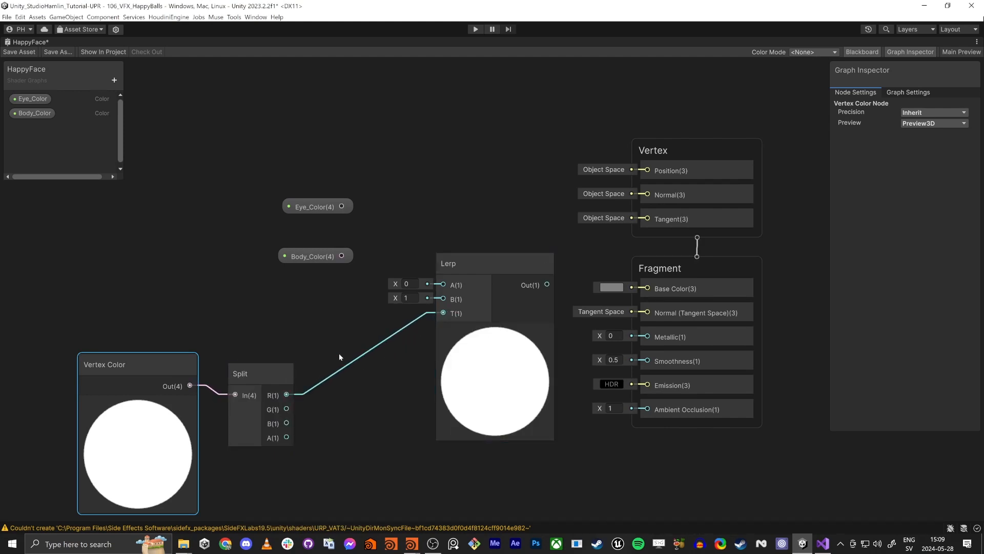
- Connect Eye_Color to the Lerp's A input, Body_Color to its B input, and the Lerp output to Base Color
key("alt+Tab")
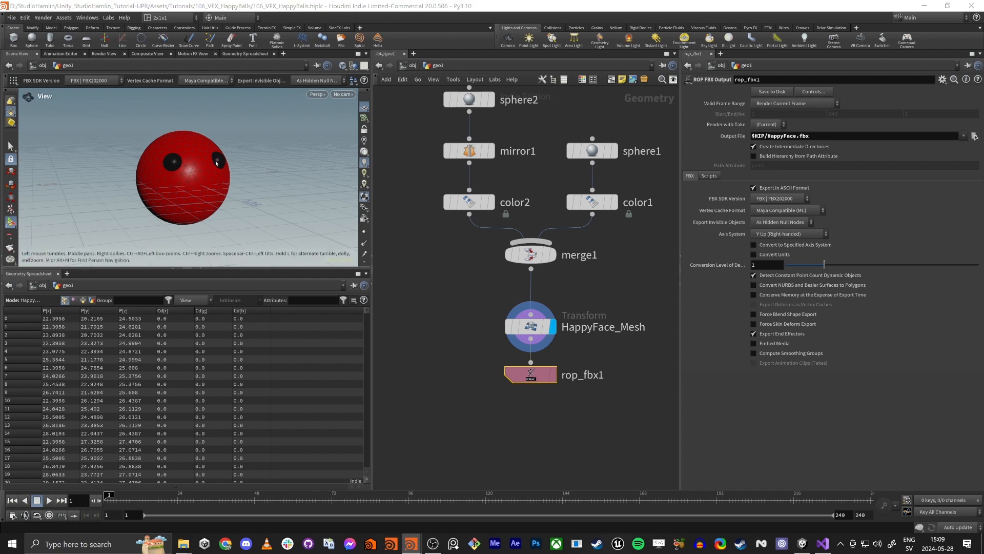
key("alt+Tab")
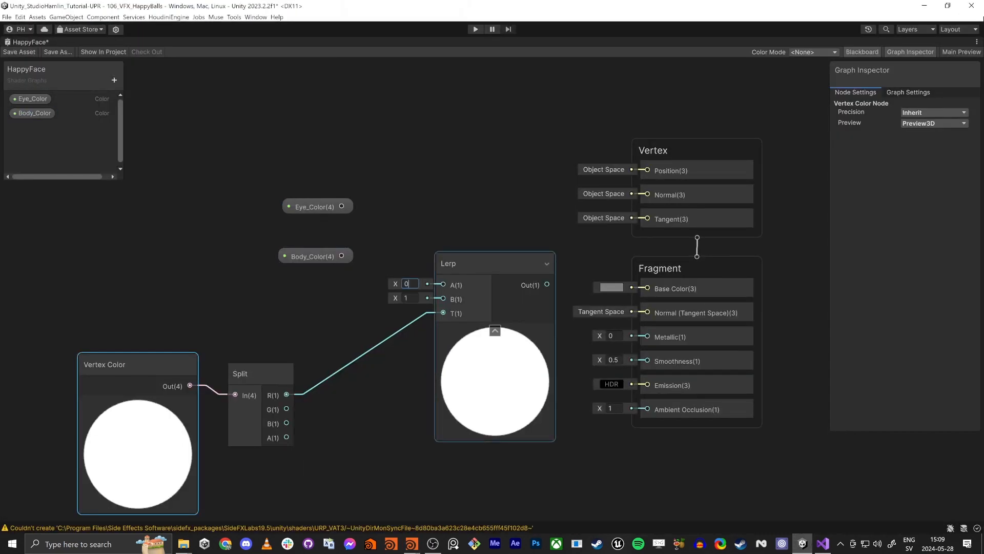
left_click(356, 299)
left_click(408, 298)
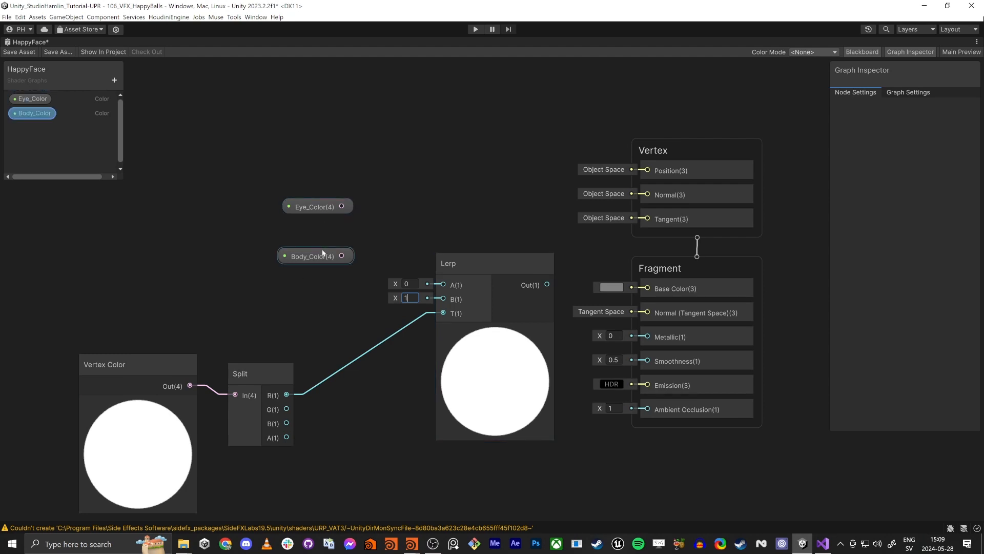
mouse_move(322, 252)
left_mouse_down()
mouse_move(329, 290)
mouse_move(313, 295)
mouse_move(444, 299)
mouse_move(342, 207)
mouse_move(312, 247)
mouse_move(314, 266)
left_mouse_up()
left_click_drag(547, 284, 641, 288)
left_click_drag(501, 263, 486, 268)
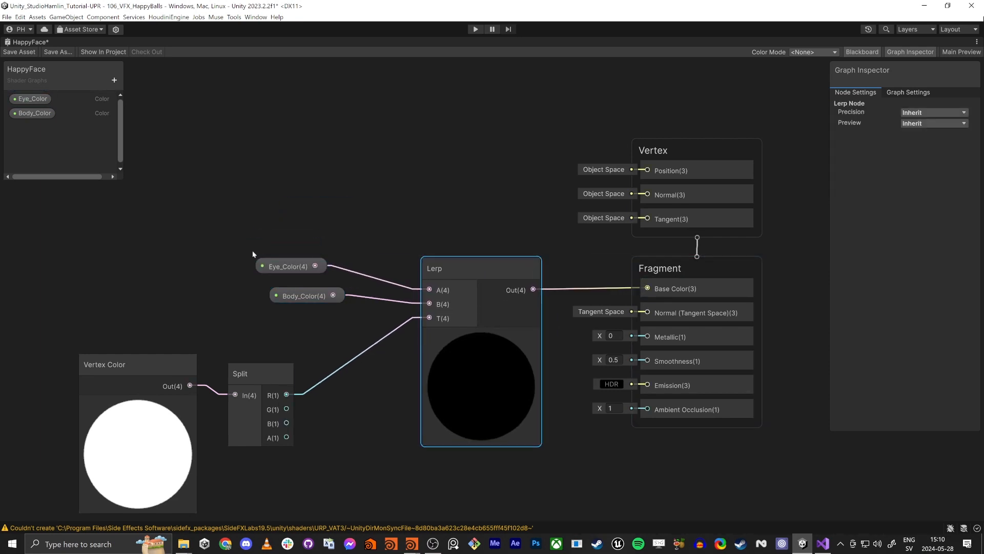
- Set the default color of the Body_Color property to orange, hex E45E00
left_click(282, 266)
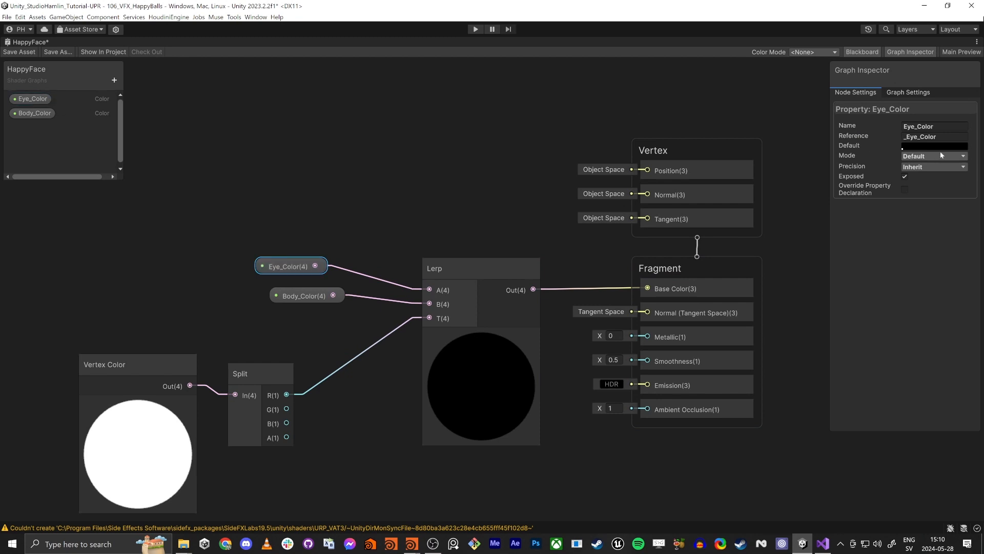
left_click(33, 113)
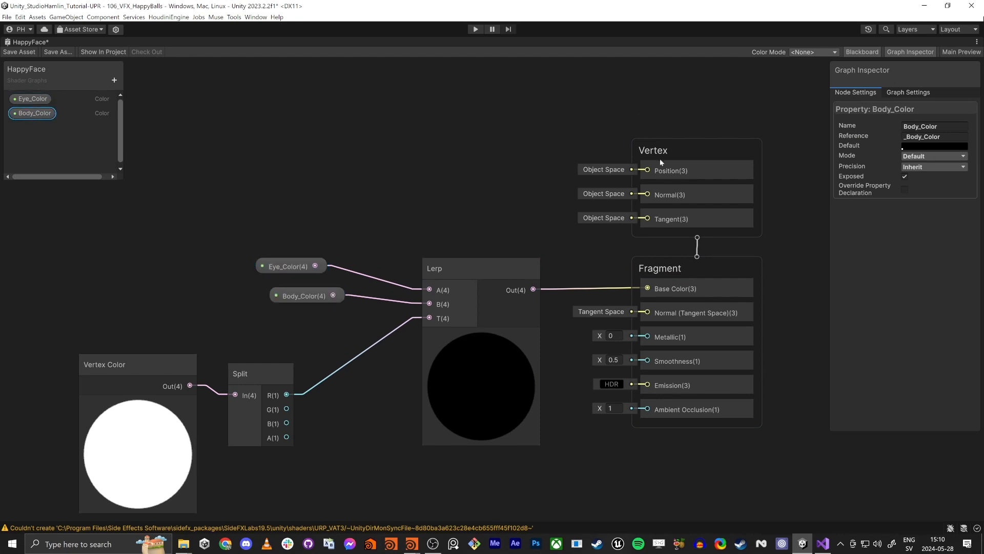
left_click(303, 295)
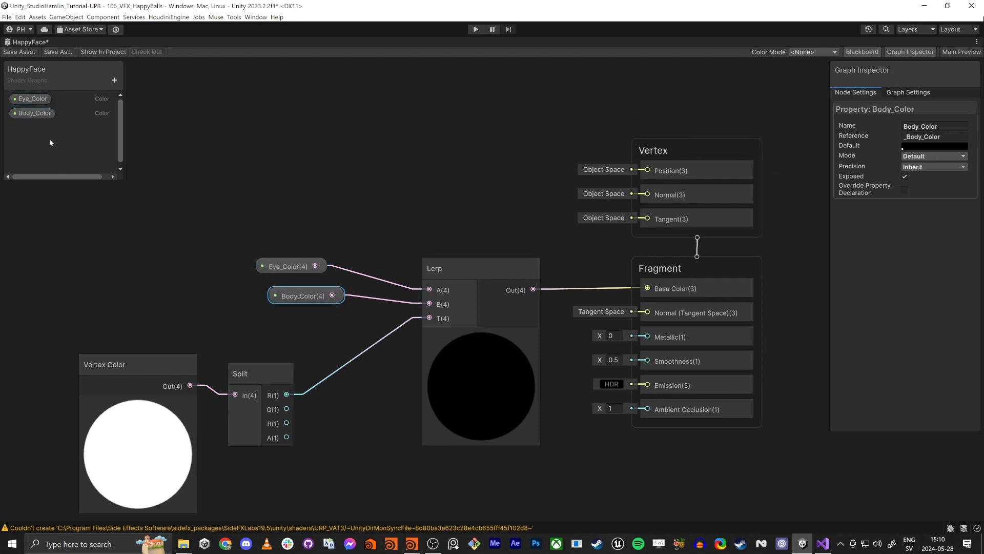
left_click(93, 114)
left_click(934, 146)
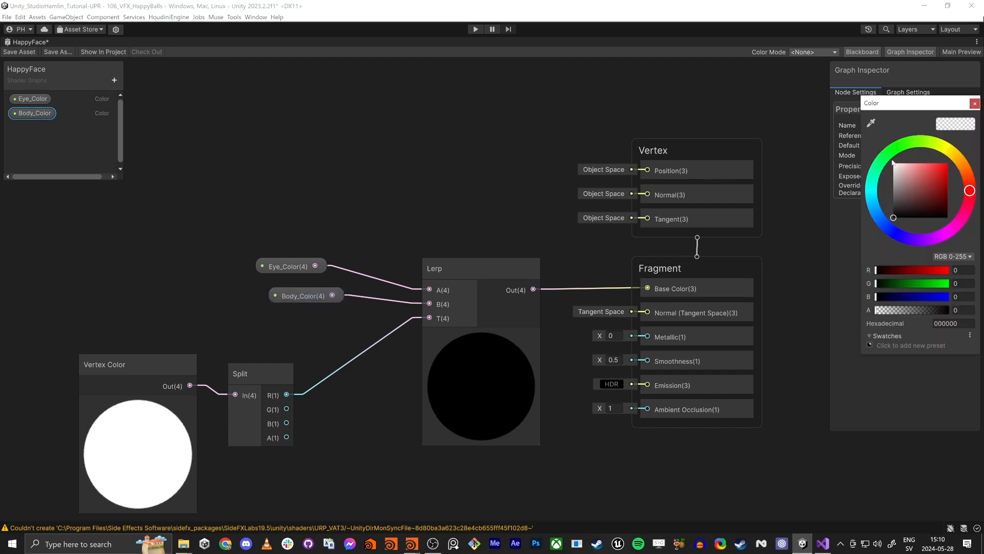
left_click_drag(980, 182, 949, 169)
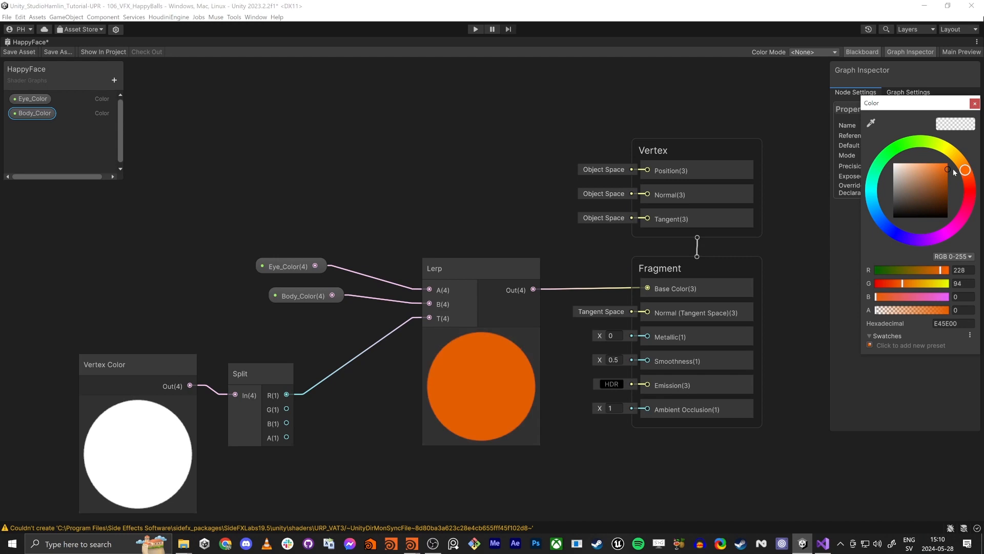
left_click(974, 104)
middle_click_drag(366, 129, 369, 138)
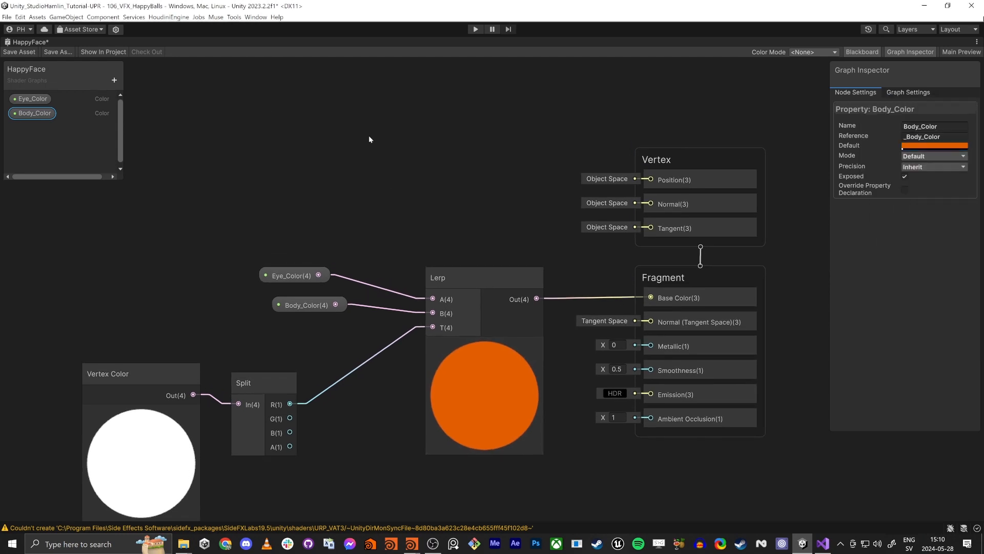
- Enable Support VFX Graph for the HappyFace shader, save the asset, and restore the normal window layout
left_click(900, 95)
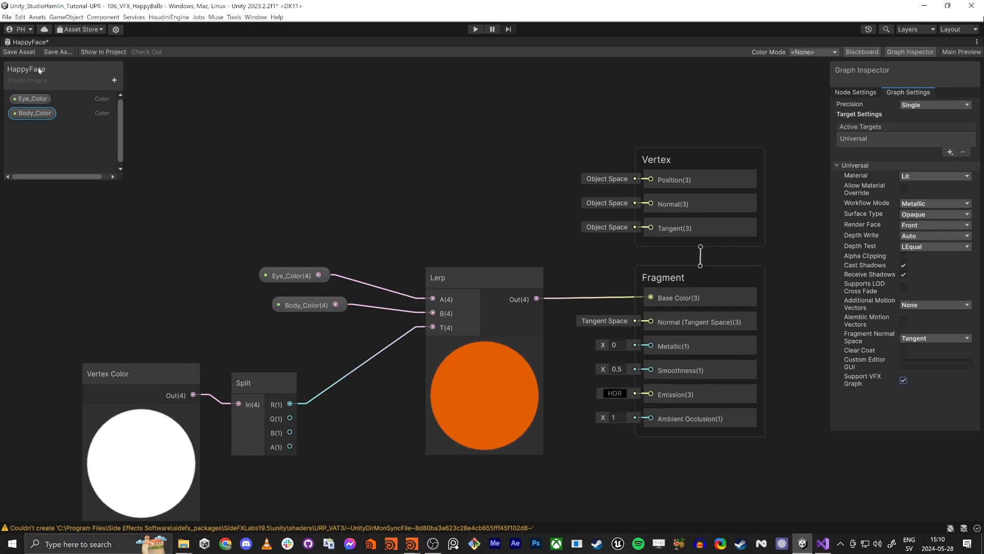
left_click(29, 54)
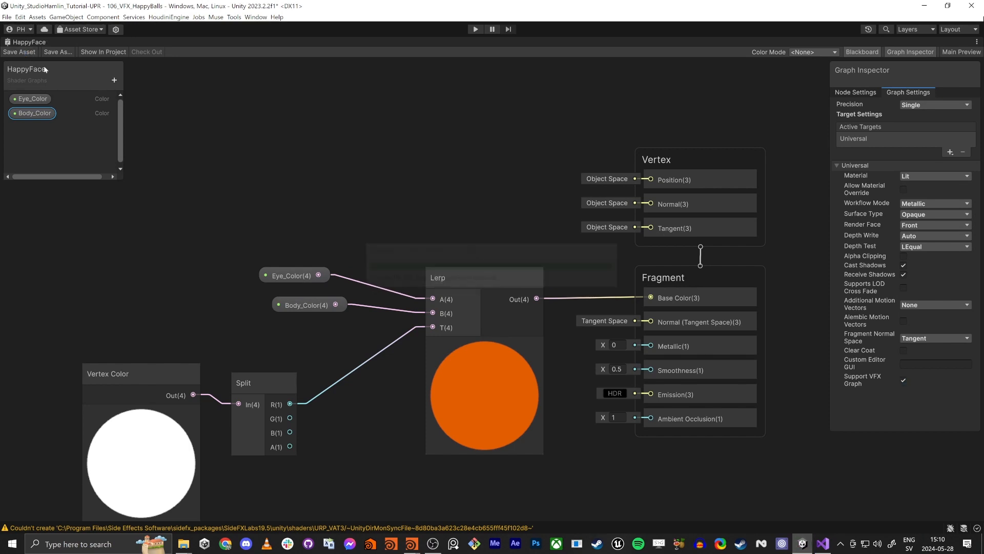
key("shift+space")
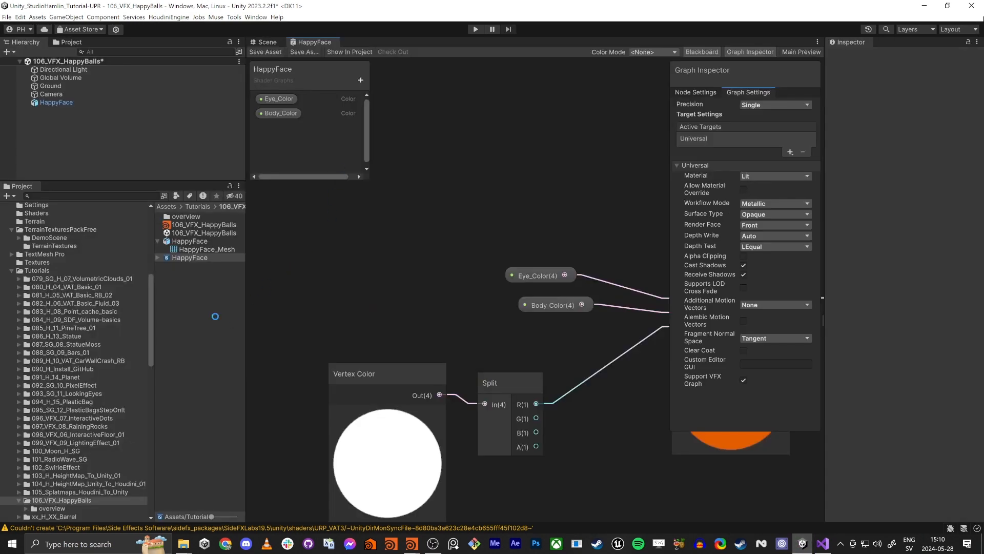
- Return to the scene view and create a material named HappyFace from the HappyFace shader graph
left_click(267, 42)
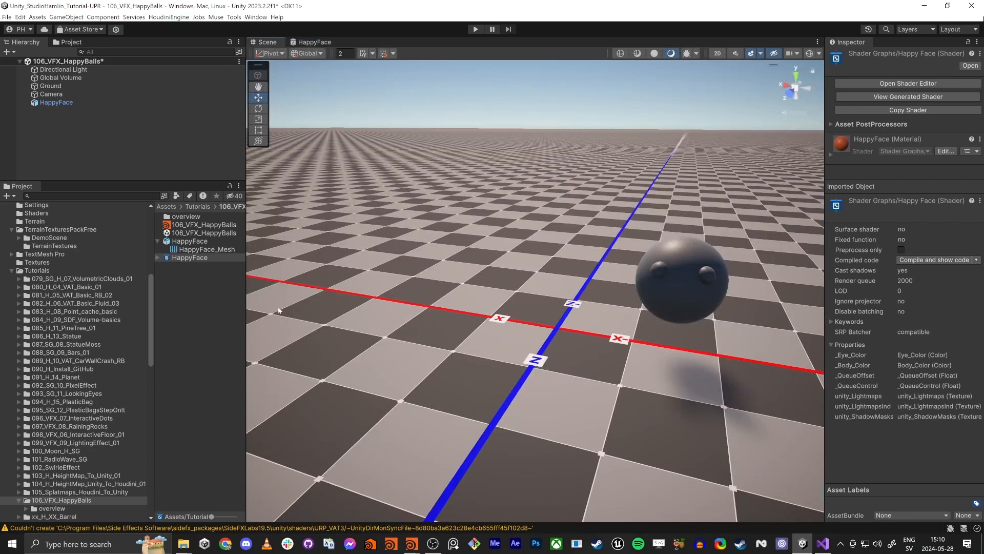
right_click(159, 257)
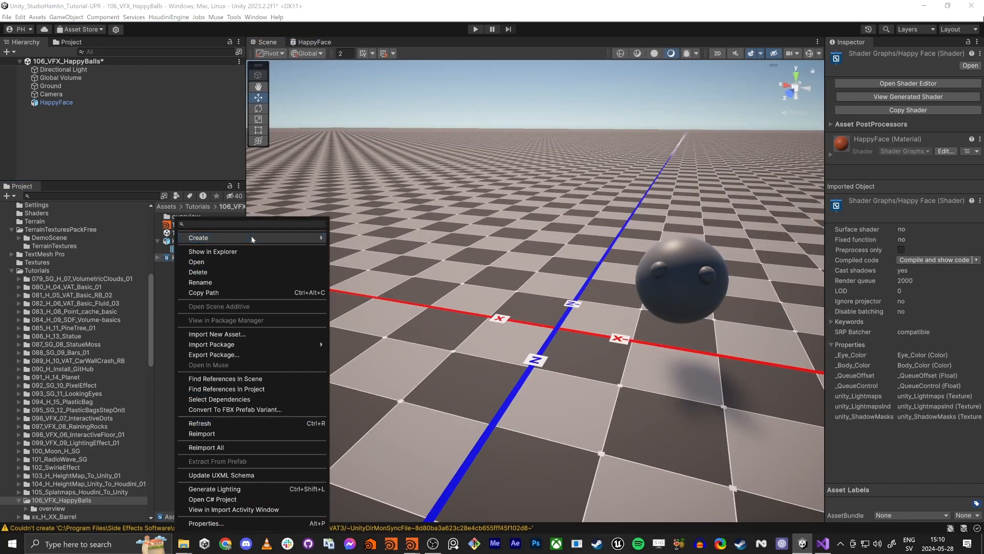
mouse_move(252, 238)
left_click(390, 278)
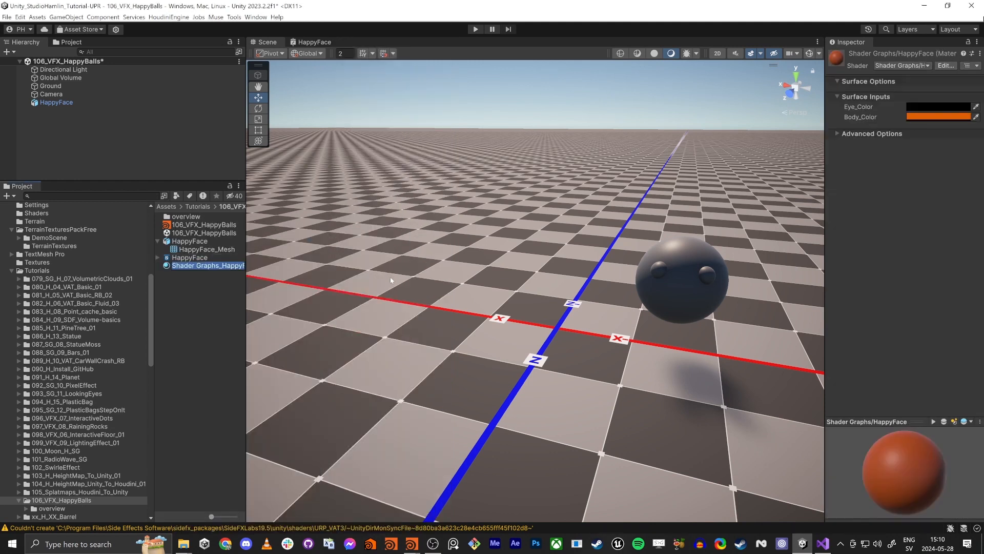
type("HappyFace")
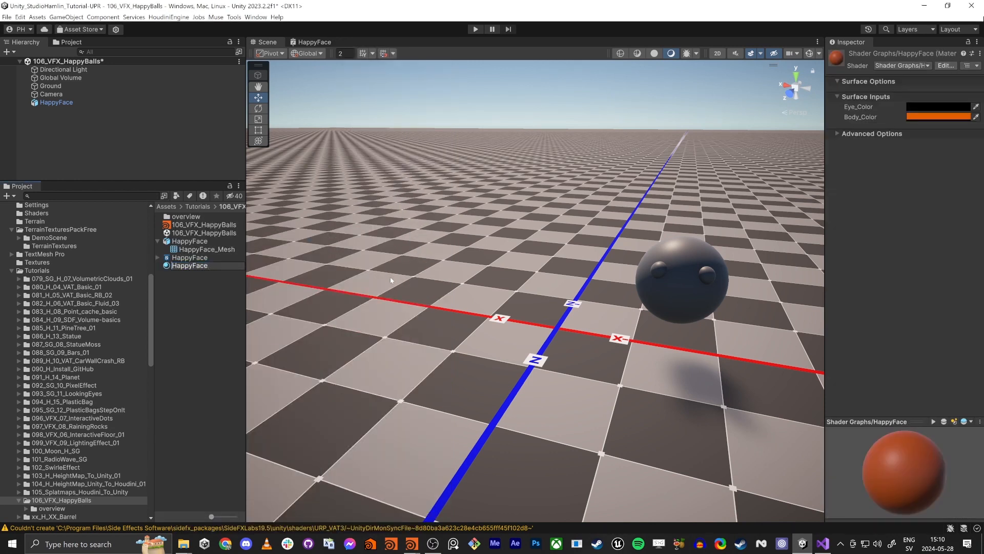
key("Return")
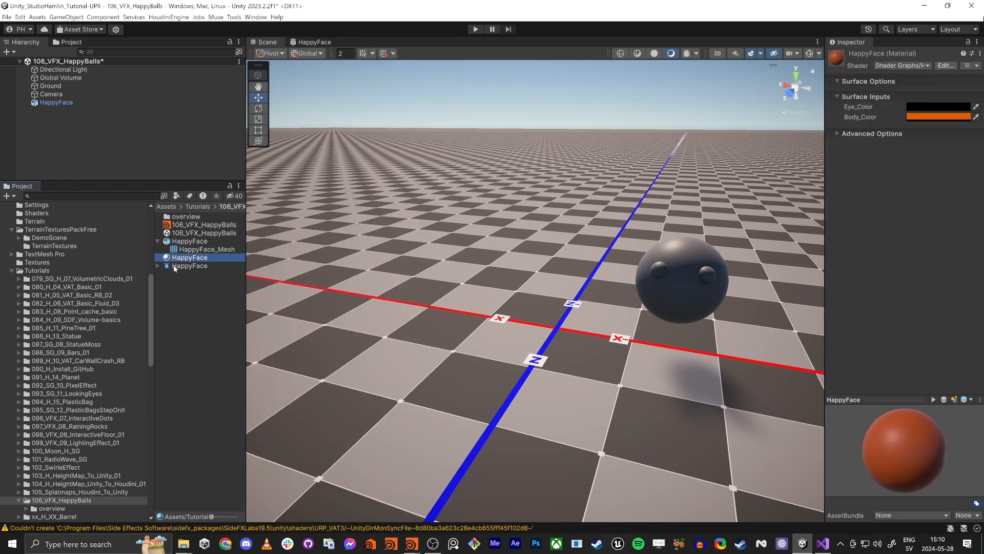
- Apply the HappyFace shader material to the ball in the scene and inspect the ball up close
left_click_drag(174, 267, 681, 287)
left_click_drag(662, 327, 661, 301, "alt")
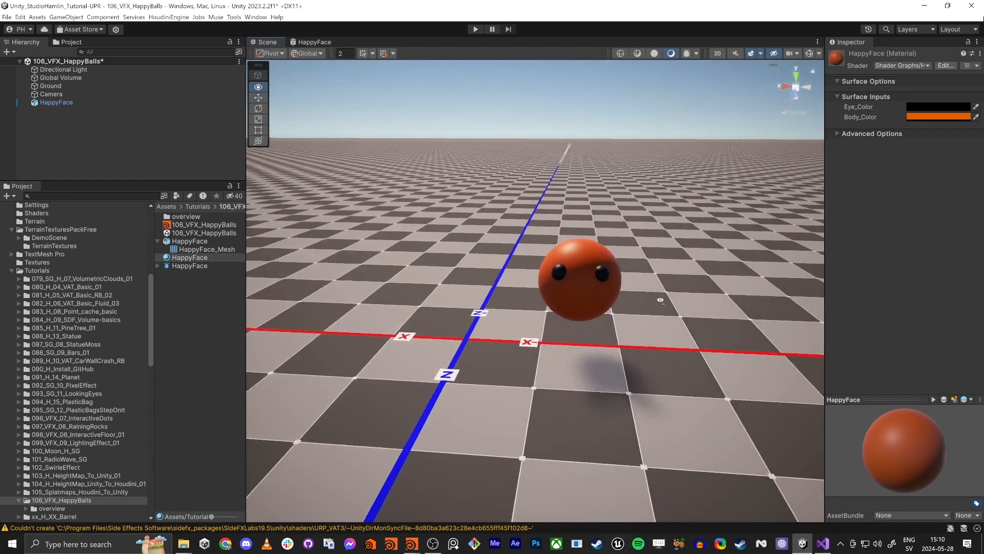
key("w")
key("a")
right_click_drag(661, 300, 828, 289)
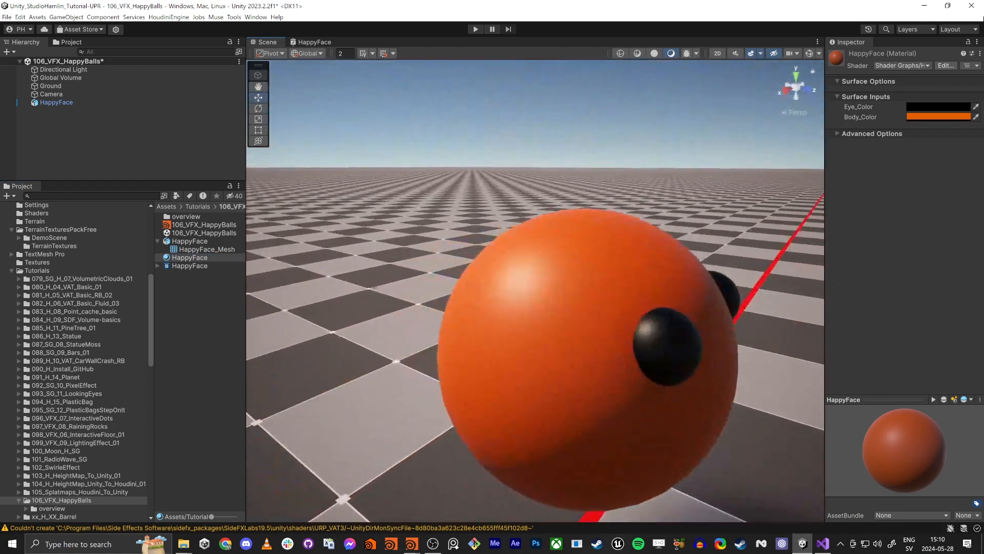
- Adjust the HappyFace material's Body_Color to orange, hex E35E00
left_click(929, 117)
mouse_move(971, 145)
left_mouse_down()
mouse_move(949, 152)
mouse_move(979, 147)
left_mouse_up()
left_click_drag(937, 82, 786, 147)
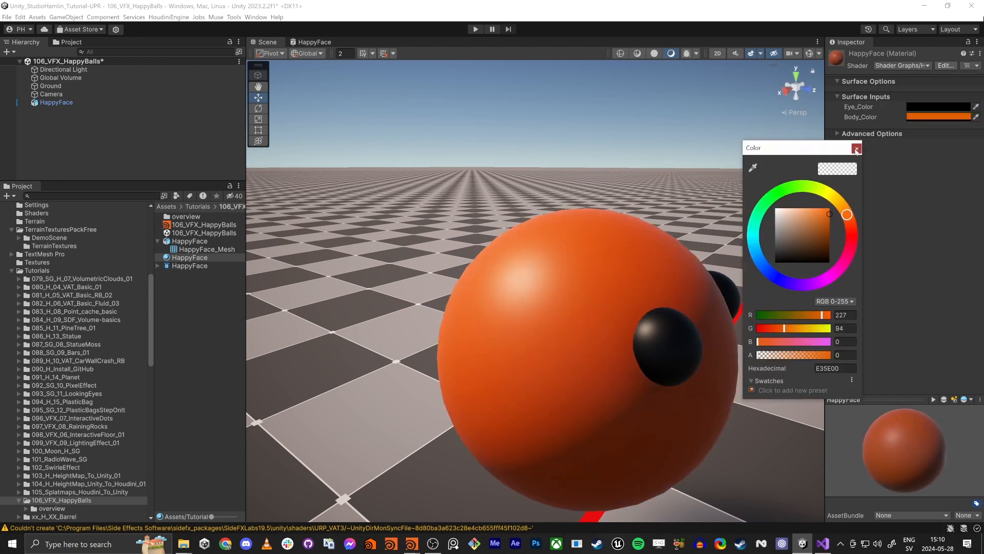
left_click(857, 148)
key("s")
key("d")
right_click_drag(569, 230, 403, 269)
key("a")
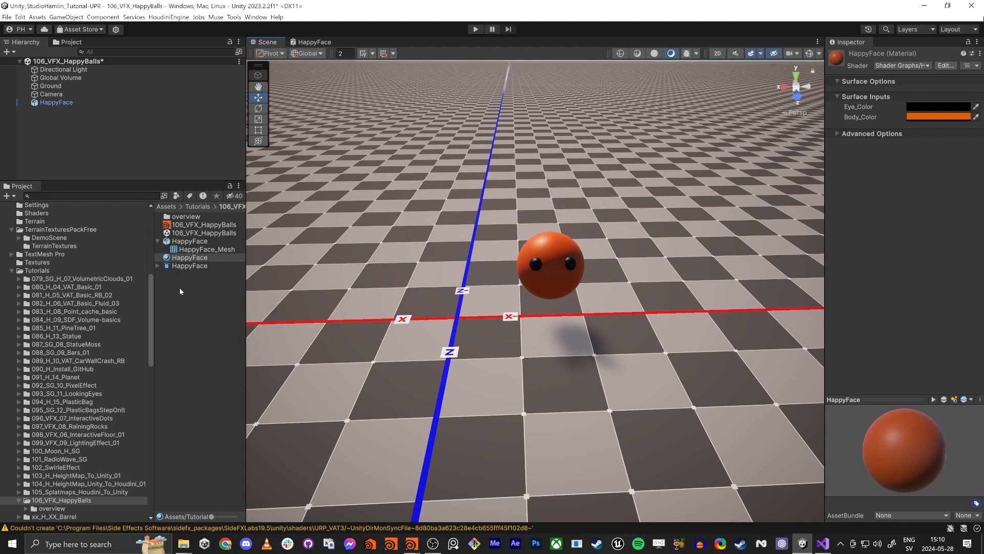
right_click(189, 317)
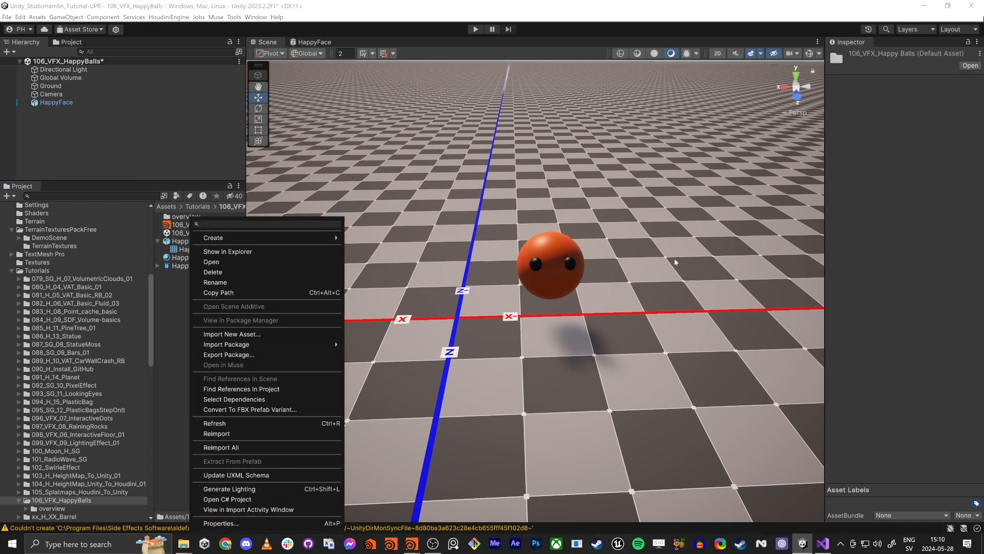
left_click(542, 251)
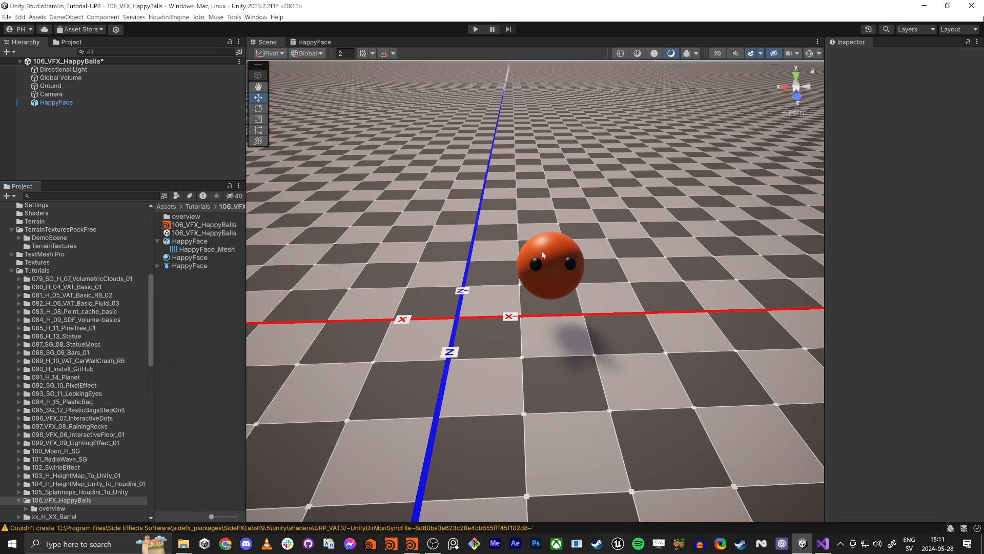
- Create a Visual Effect Graph named HappyFace from the Minimal System template and add it to the scene
right_click(243, 300)
mouse_move(258, 239)
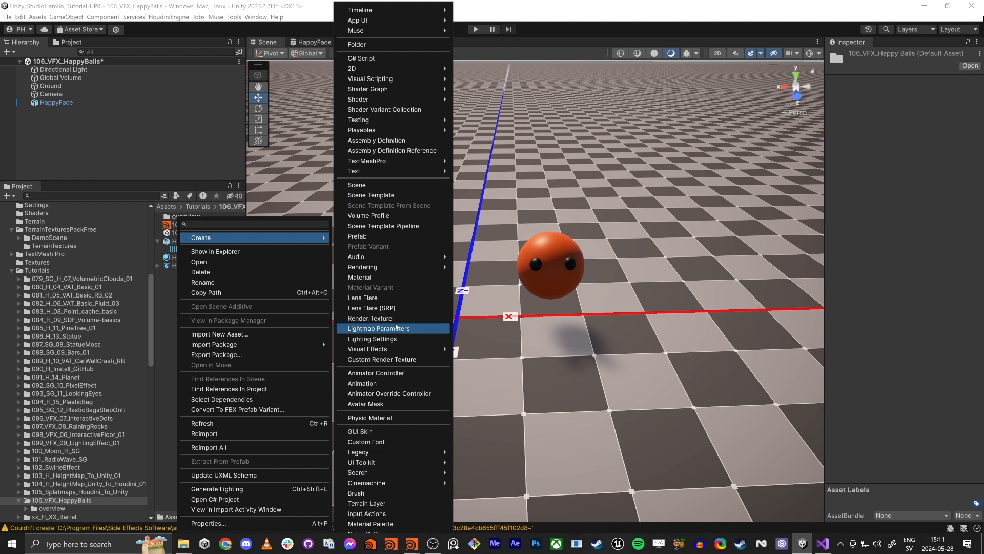
mouse_move(449, 474)
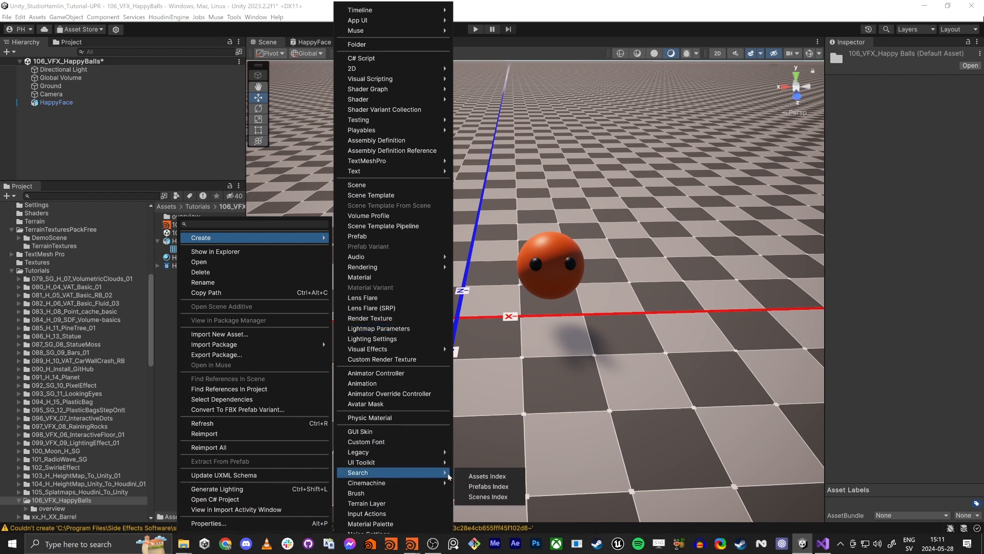
mouse_move(444, 350)
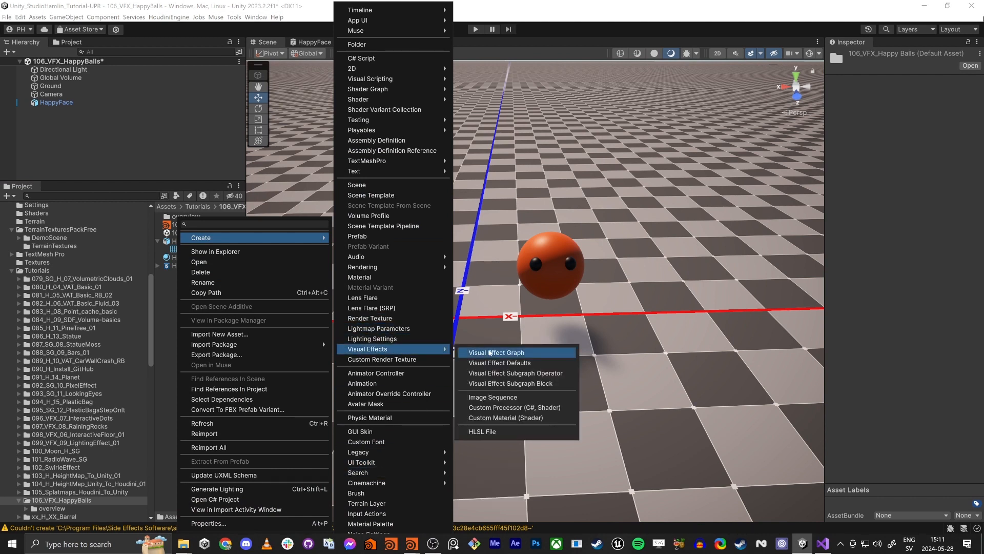
left_click(493, 353)
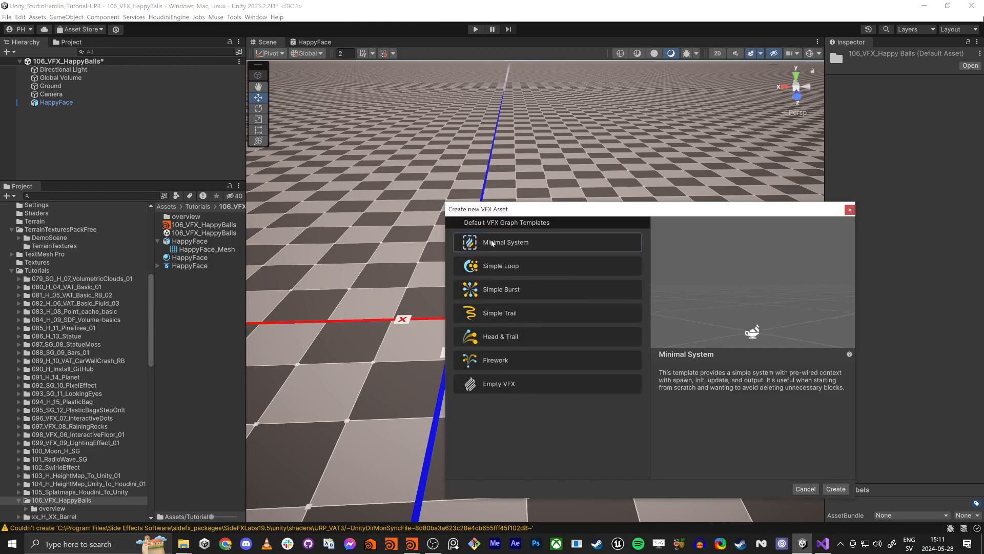
left_click(836, 488)
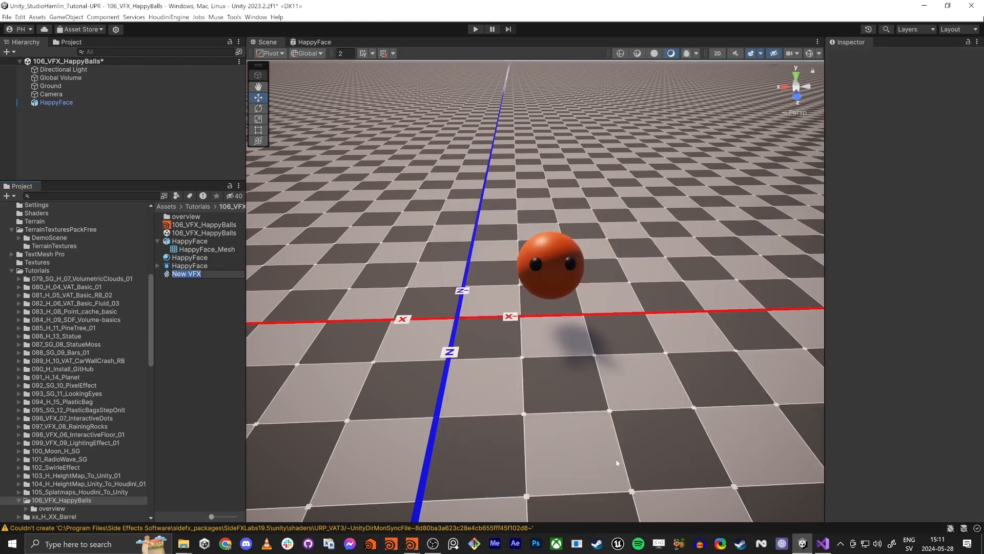
type("HappyFace")
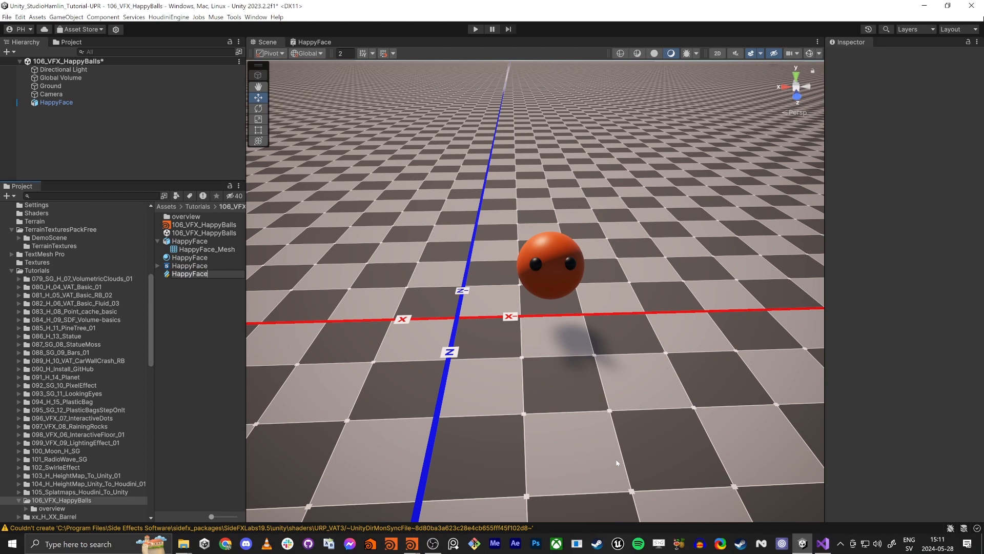
key("Return")
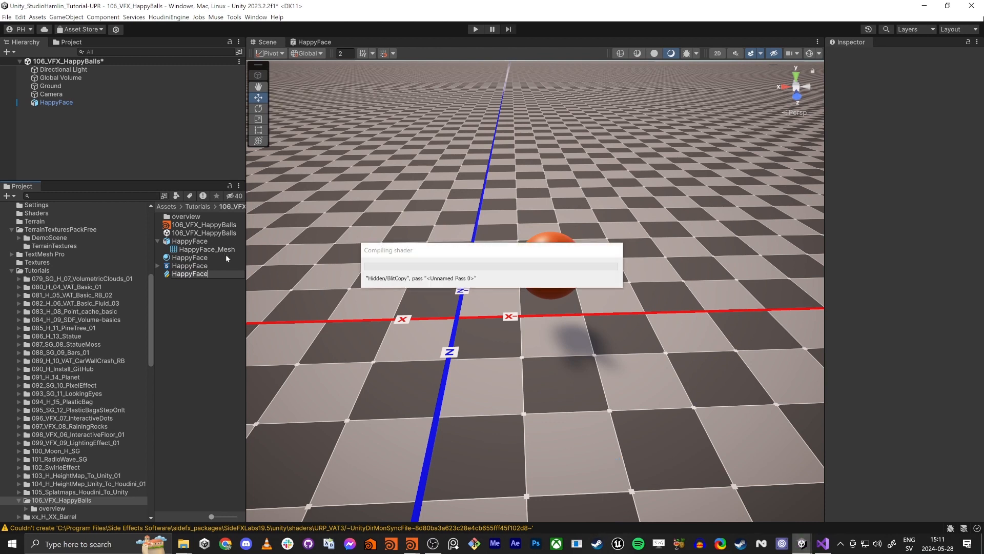
left_click_drag(193, 274, 77, 135)
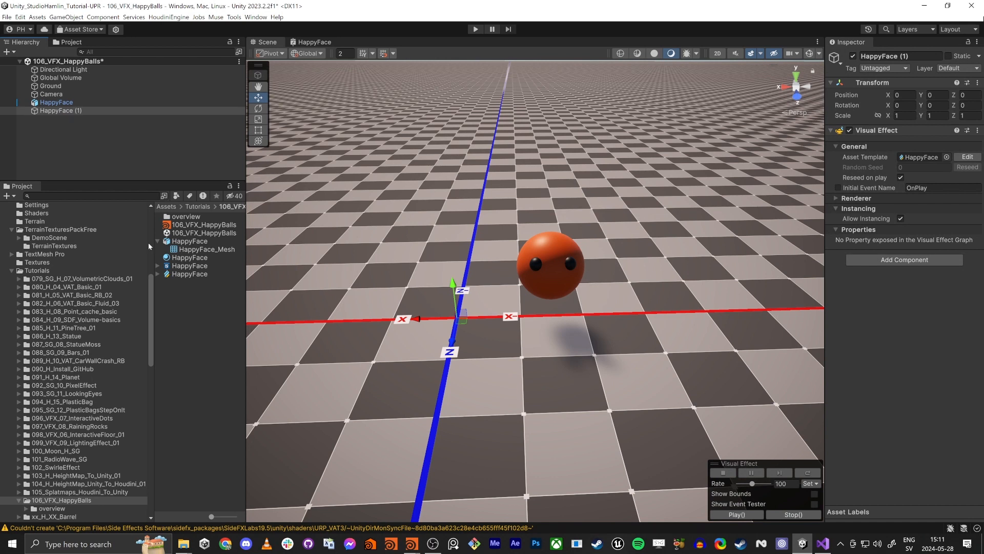
- Open the HappyFace VFX graph, dock its window in the editor and maximize it
left_click(186, 275)
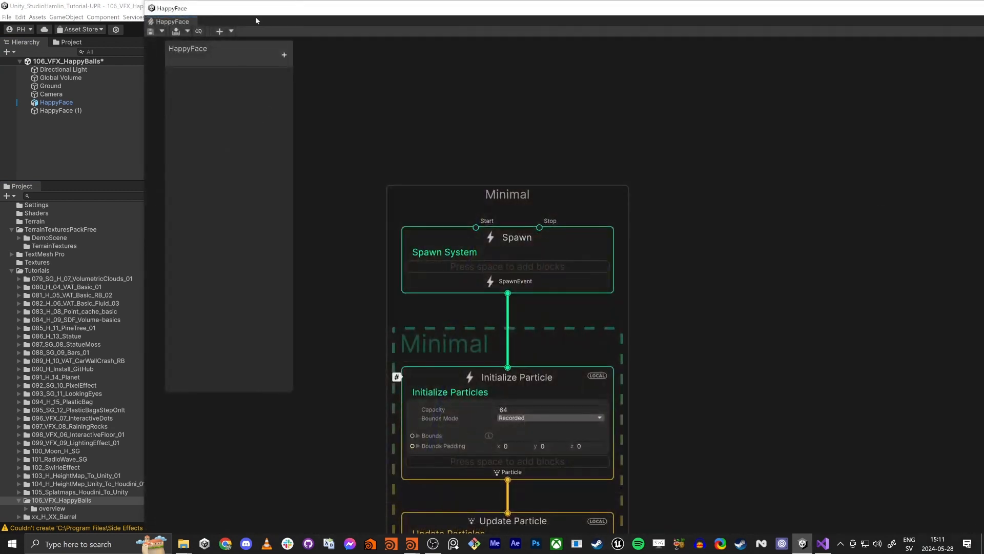
left_click_drag(249, 10, 356, 131)
left_click_drag(264, 142, 359, 44)
key("shift+space")
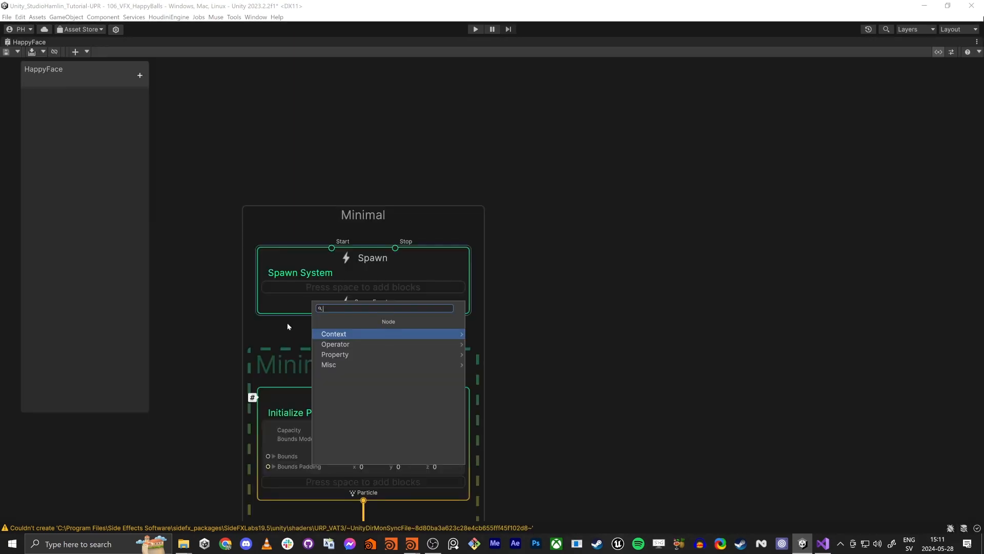
left_click(210, 326)
- Look over the Minimal system's Spawn, Initialize Particle, Update Particle and Output Particle Quad contexts
middle_click_drag(211, 324, 460, 269)
scroll(436, 273, "down", 3)
middle_click_drag(375, 282, 452, 235)
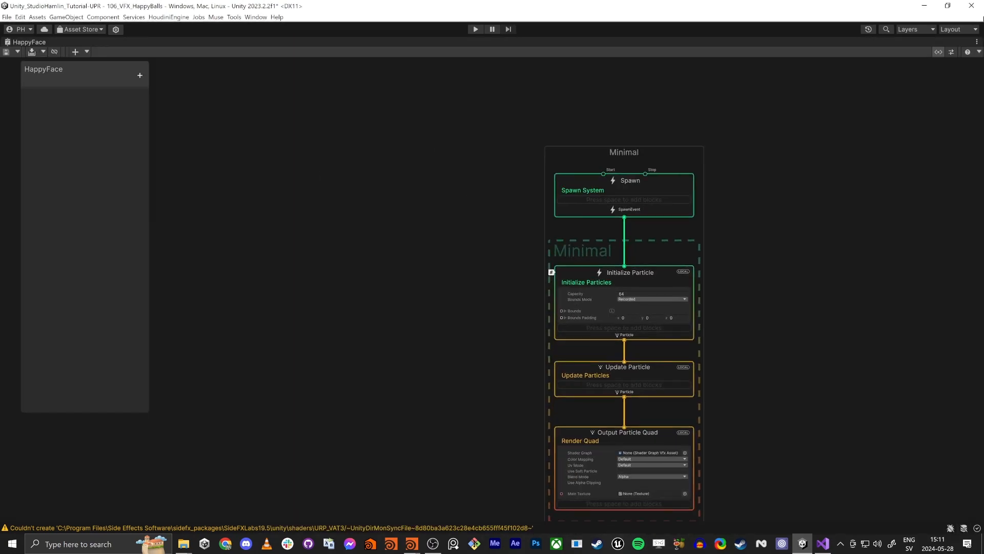
middle_click_drag(366, 252, 353, 211)
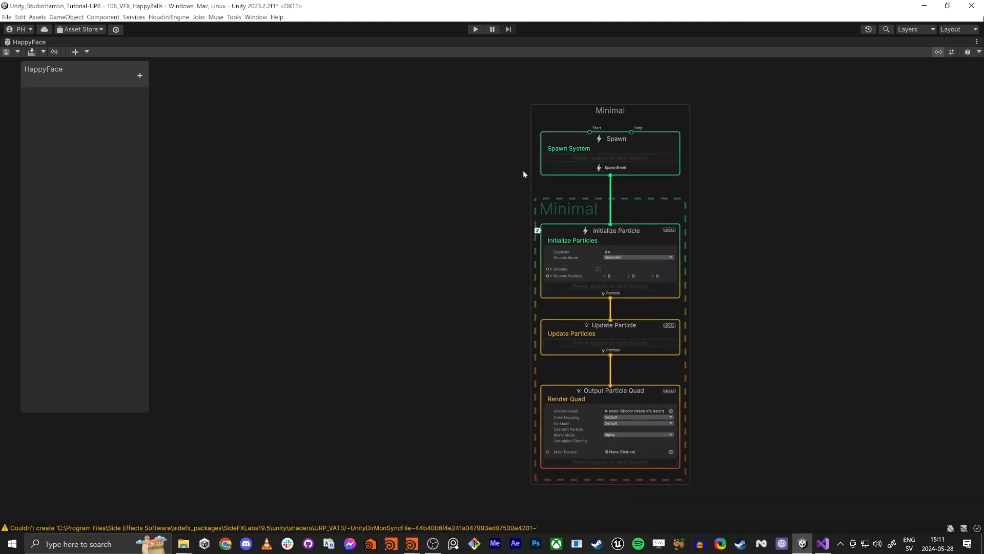
middle_click_drag(524, 174, 504, 194)
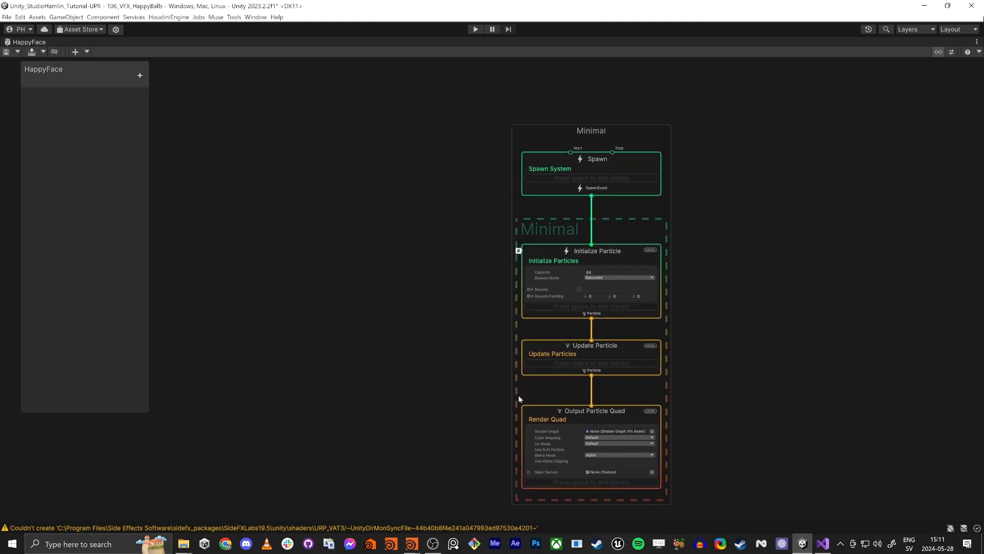
scroll(482, 241, "up", 4)
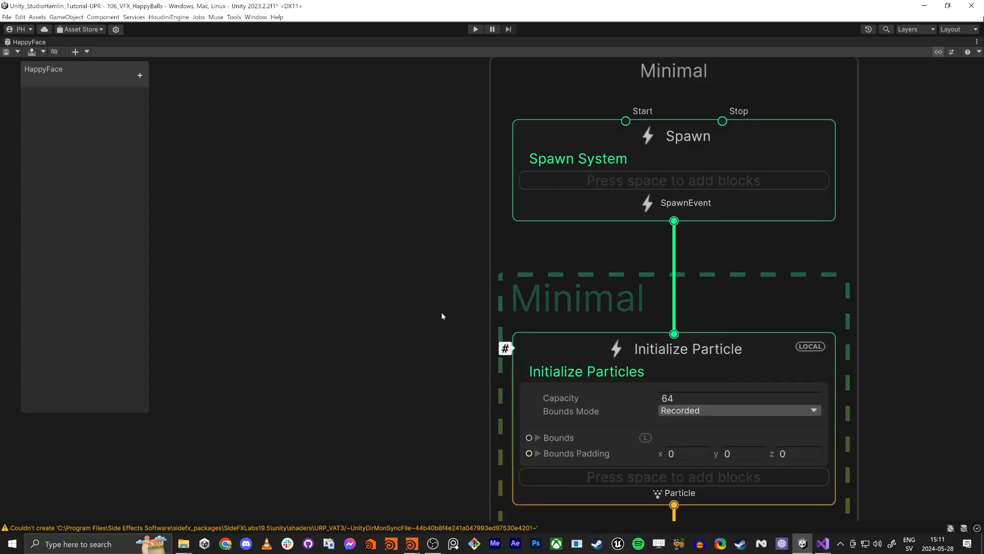
scroll(442, 316, "down", 2)
middle_click_drag(432, 310, 389, 250)
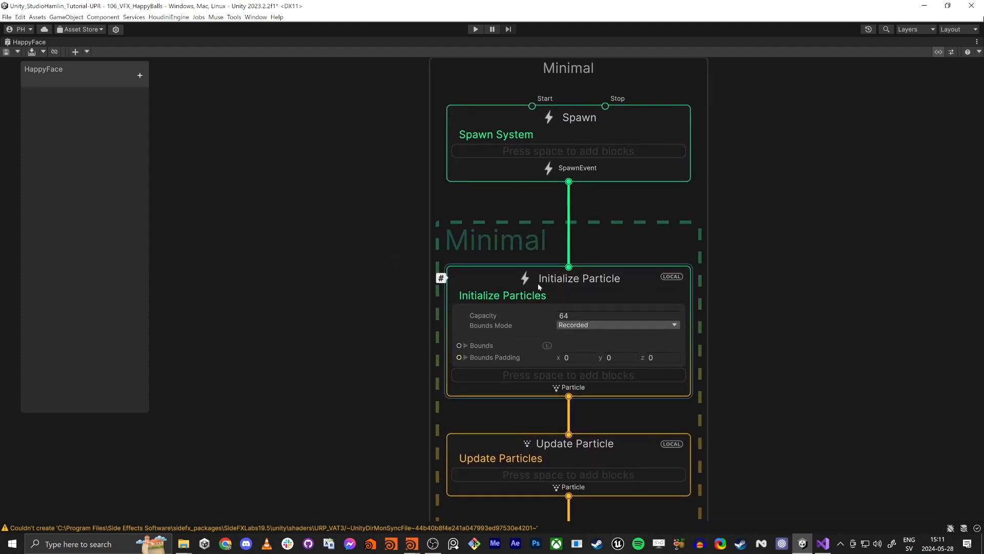
- Set the Initialize Particle context's Capacity to 100000
scroll(538, 283, "up", 3)
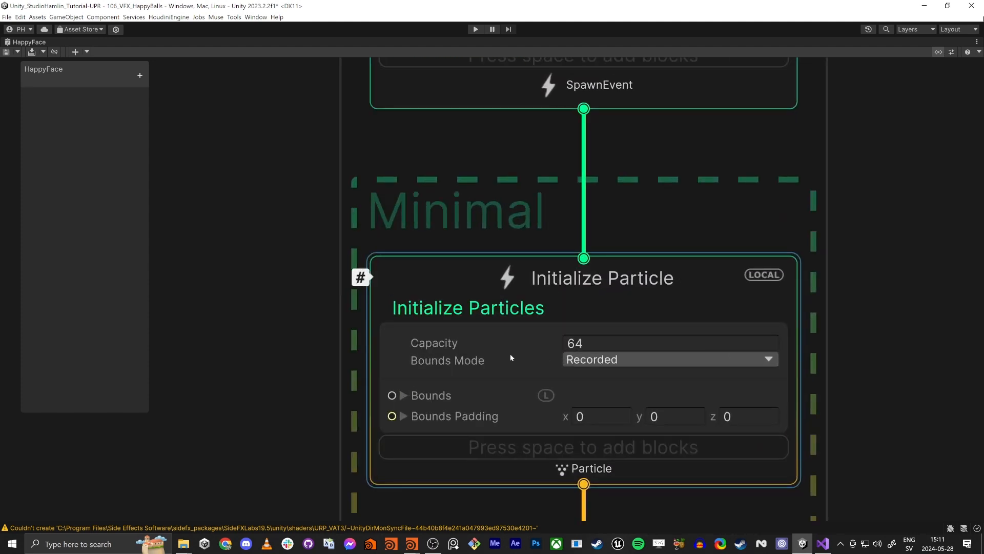
left_click(636, 342)
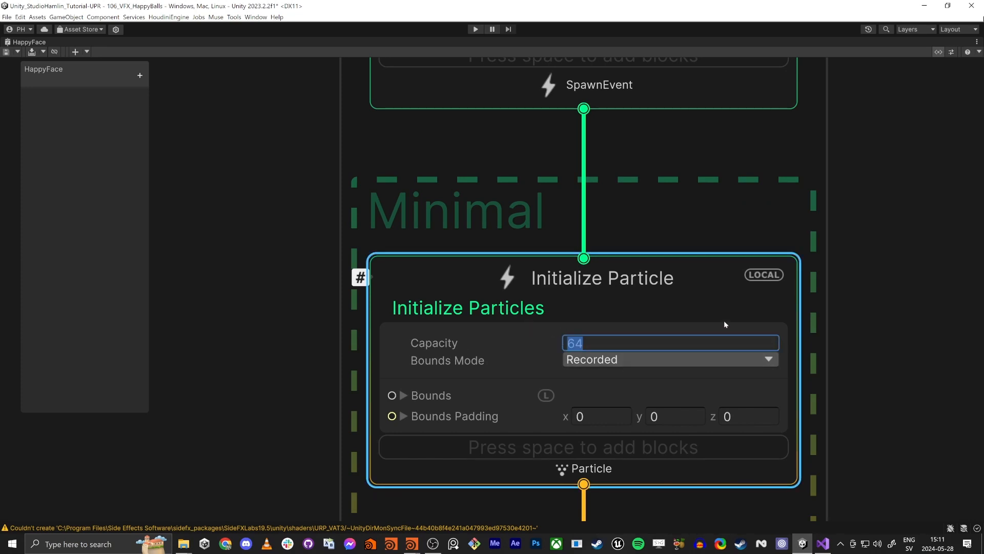
type("100000")
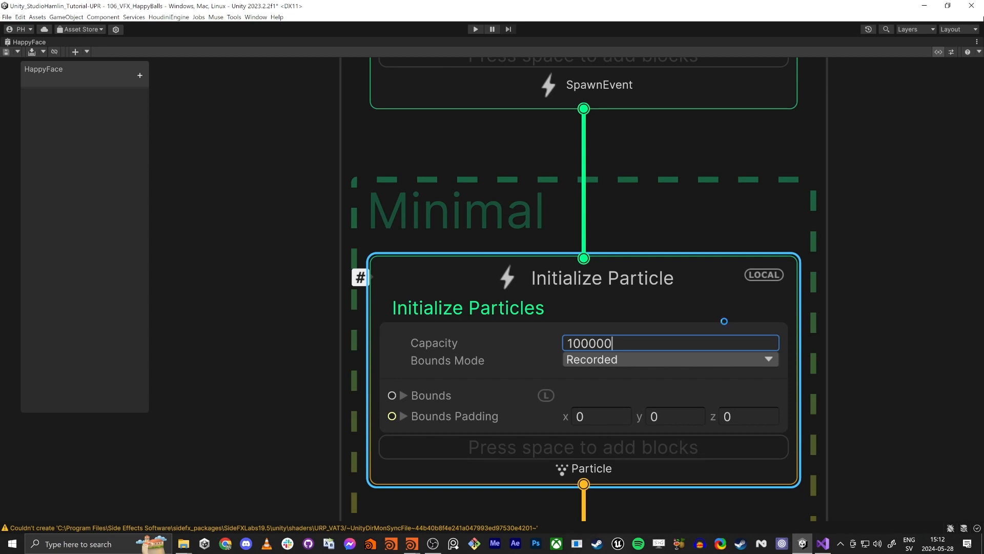
key("Return")
left_click_drag(589, 343, 612, 342)
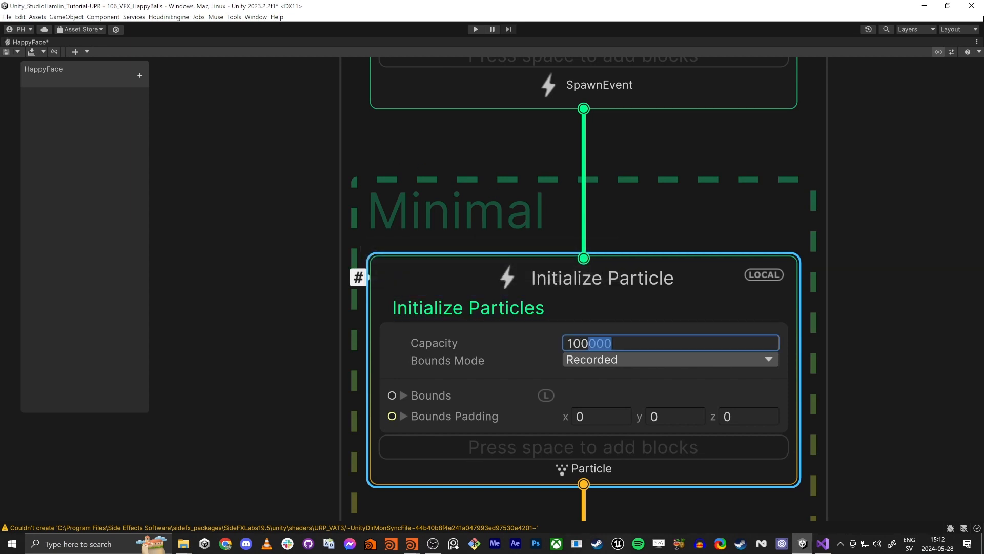
left_click(189, 231)
- Add an int property named Size to the HappyFace blackboard and place its node in the graph
scroll(347, 248, "down", 5)
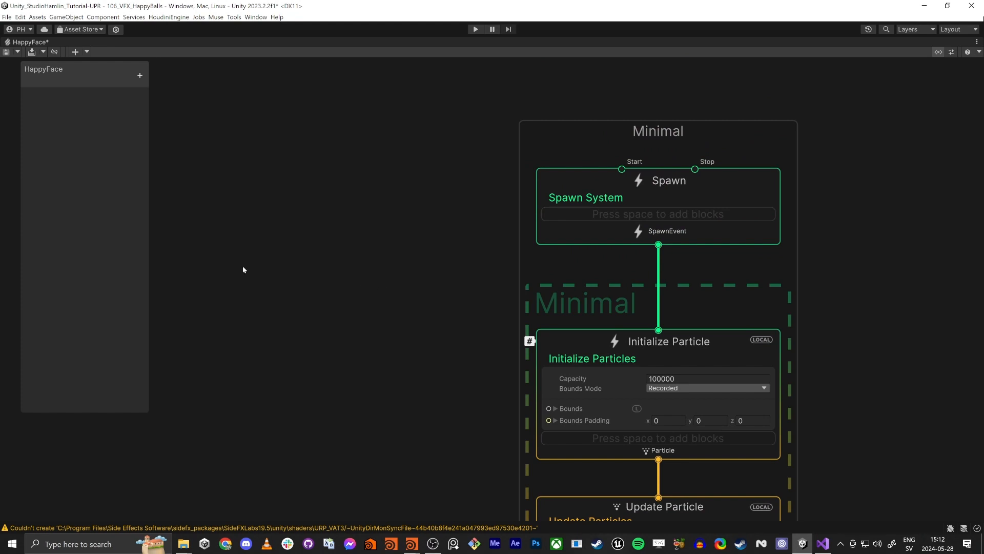
left_click(139, 76)
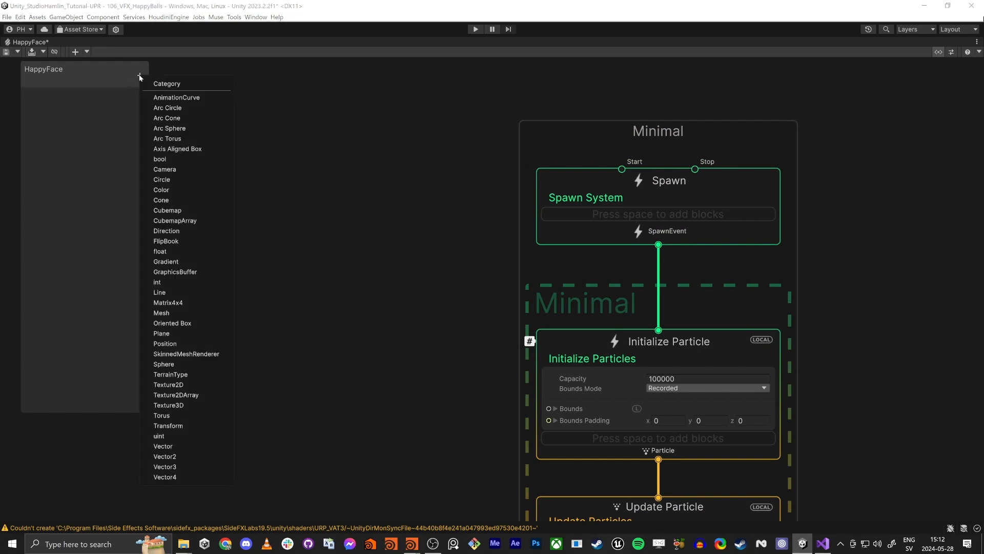
left_click(165, 277)
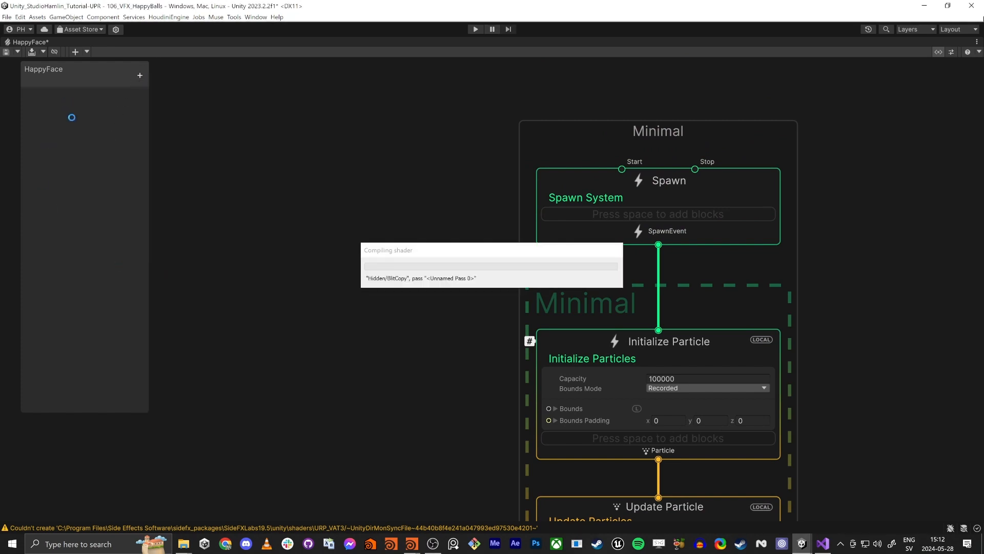
double_click(59, 96)
type("s")
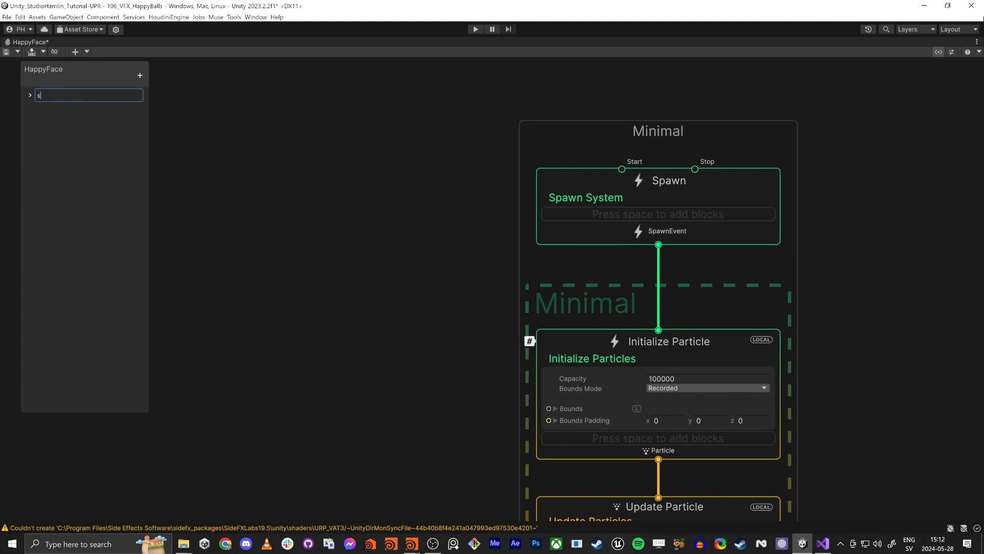
type("ize")
key("Return")
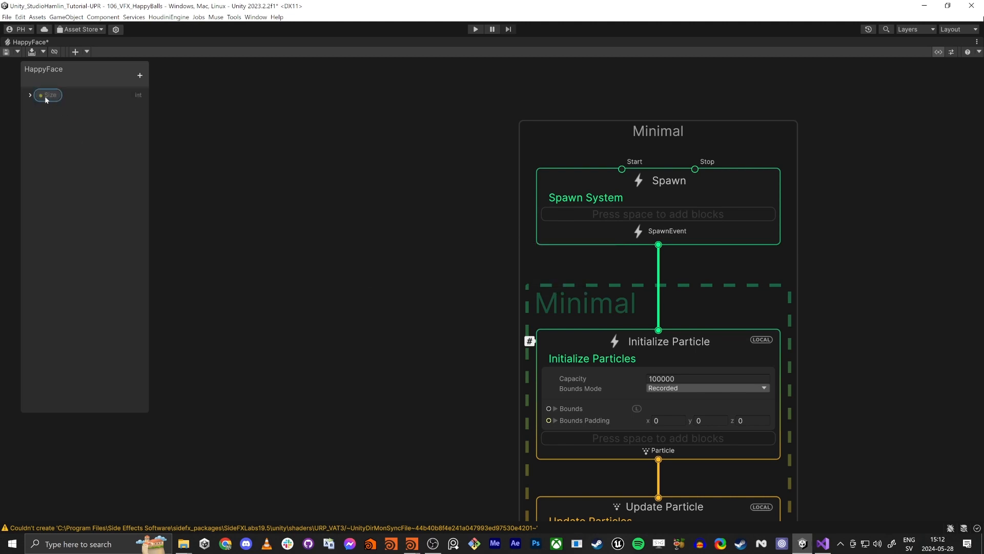
left_click_drag(395, 224, 274, 229)
- Add a Single Burst block to the Spawn context
left_click(598, 214)
key("space")
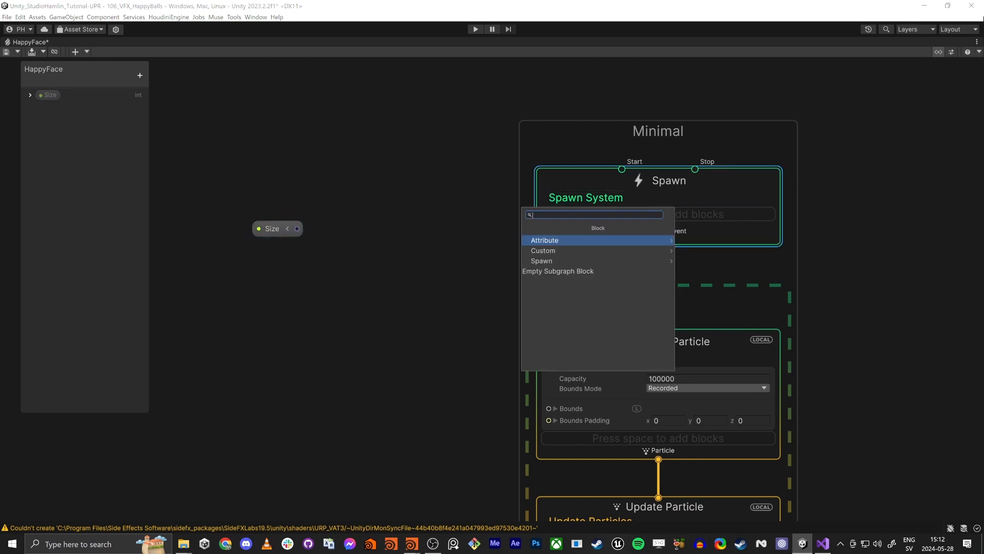
key("Down")
key("Down")
key("Return")
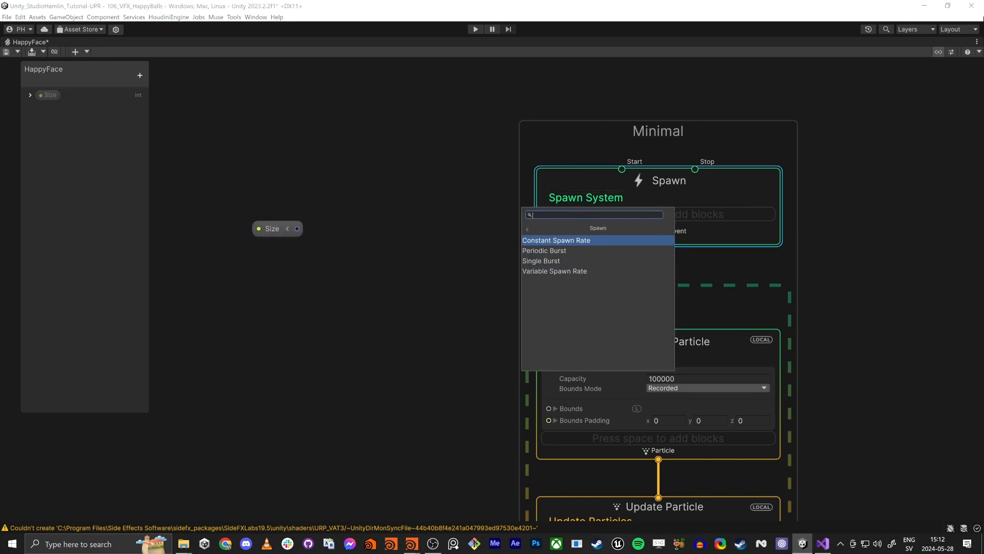
key("Down")
key("Down")
key("Escape")
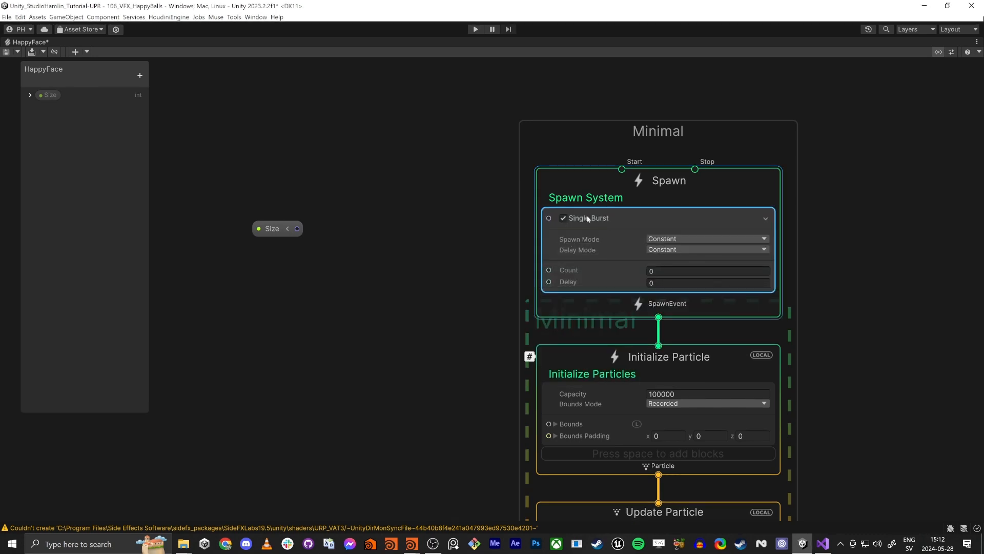
- Move the Size node down a little and set the Size property's value to 10
left_click_drag(268, 233, 240, 283)
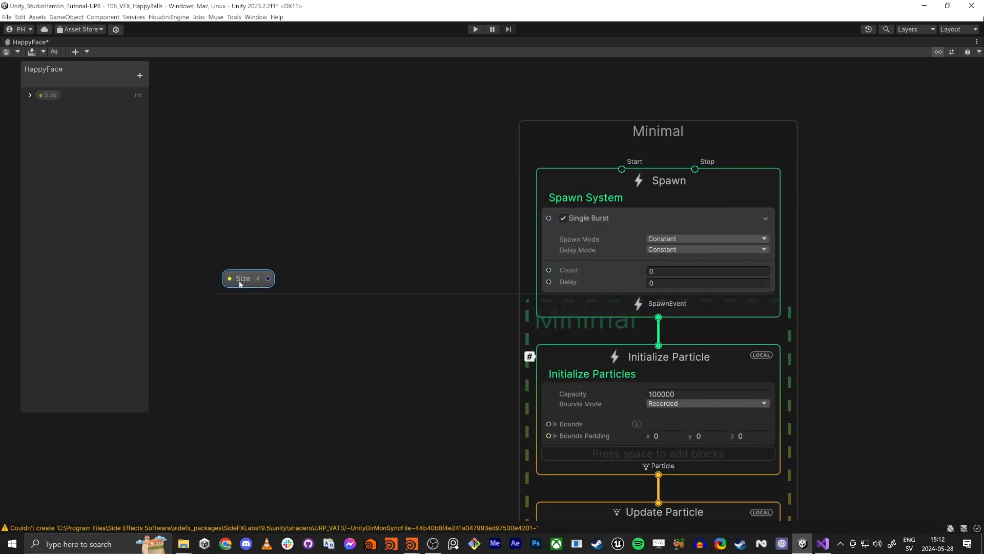
left_click(30, 95)
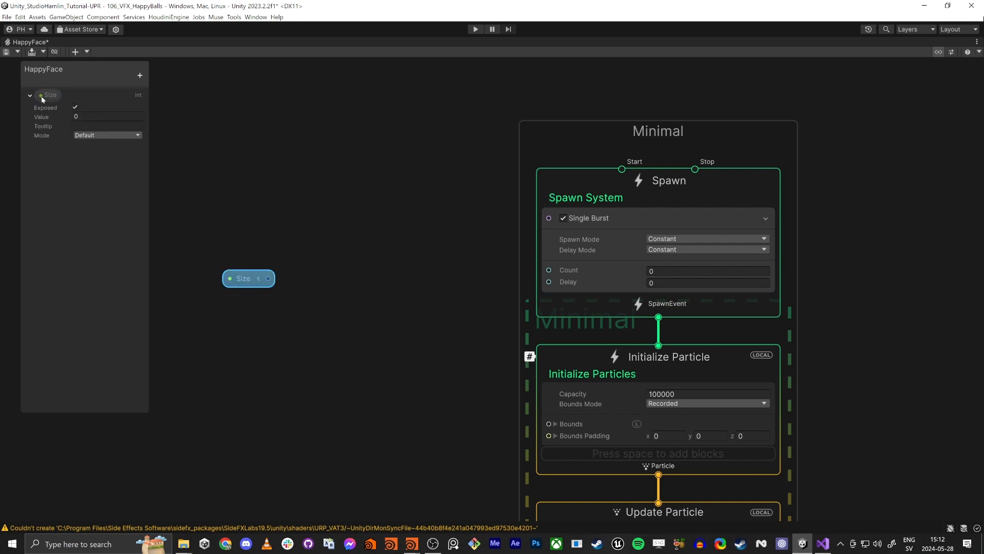
left_click(75, 116)
type("10")
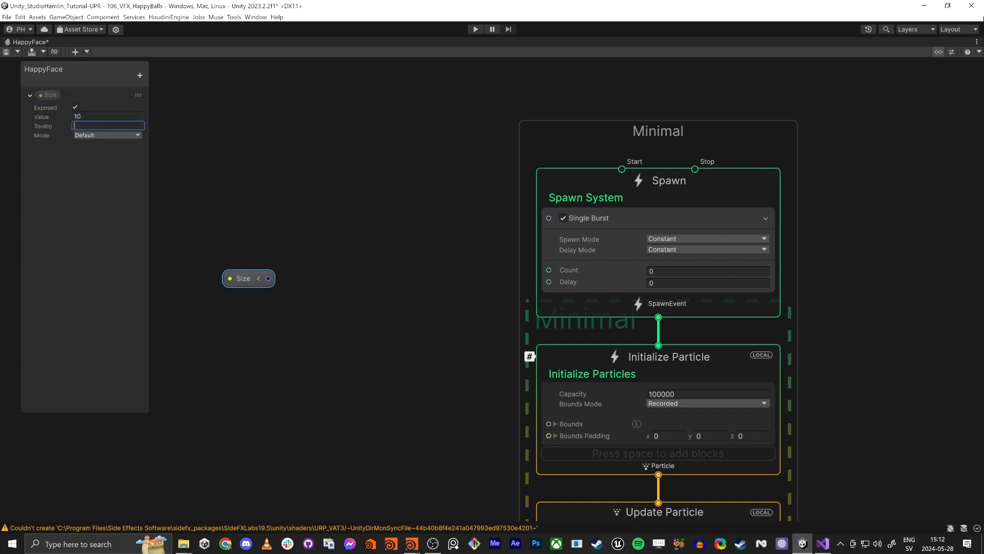
key("Tab")
- Connect the Size node to input A of a new Power node and position Size beside it
left_click(244, 281)
left_click_drag(244, 281, 247, 310)
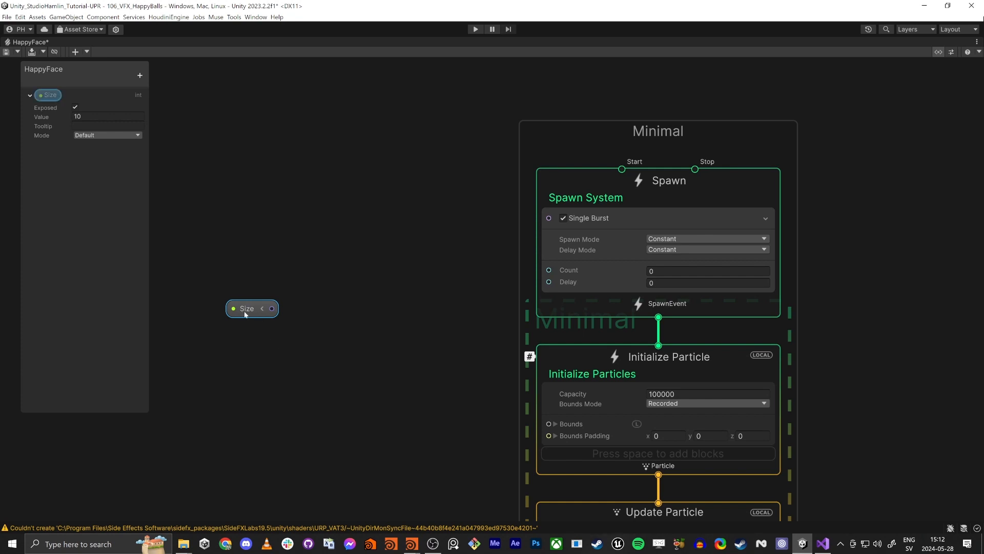
left_click_drag(245, 315, 224, 305)
middle_click_drag(274, 340, 302, 357)
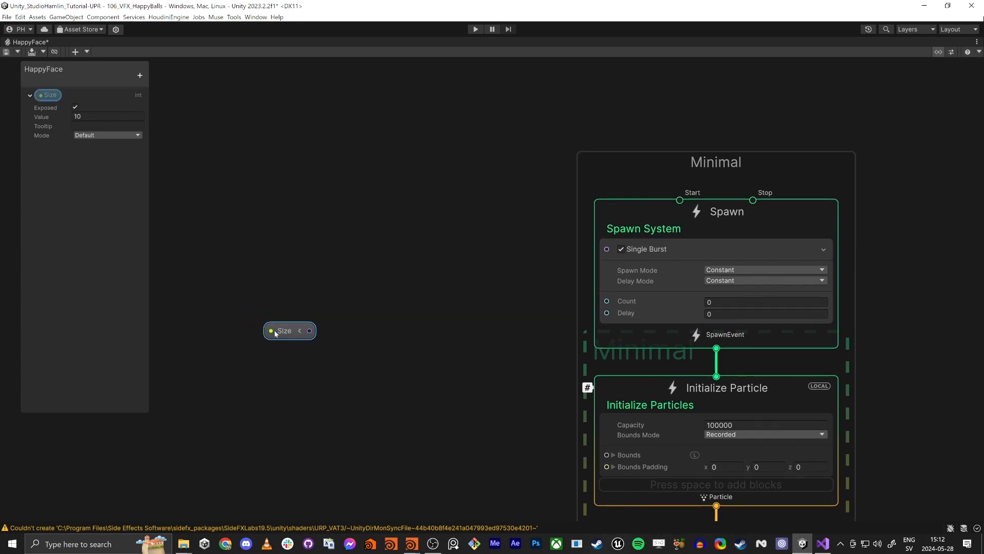
left_click_drag(275, 334, 335, 322)
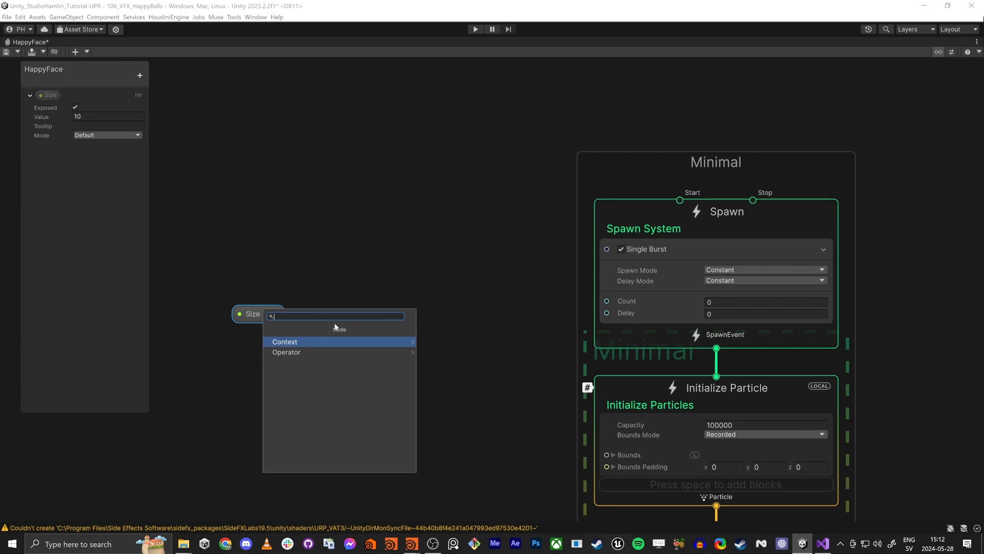
type("power")
key("Return")
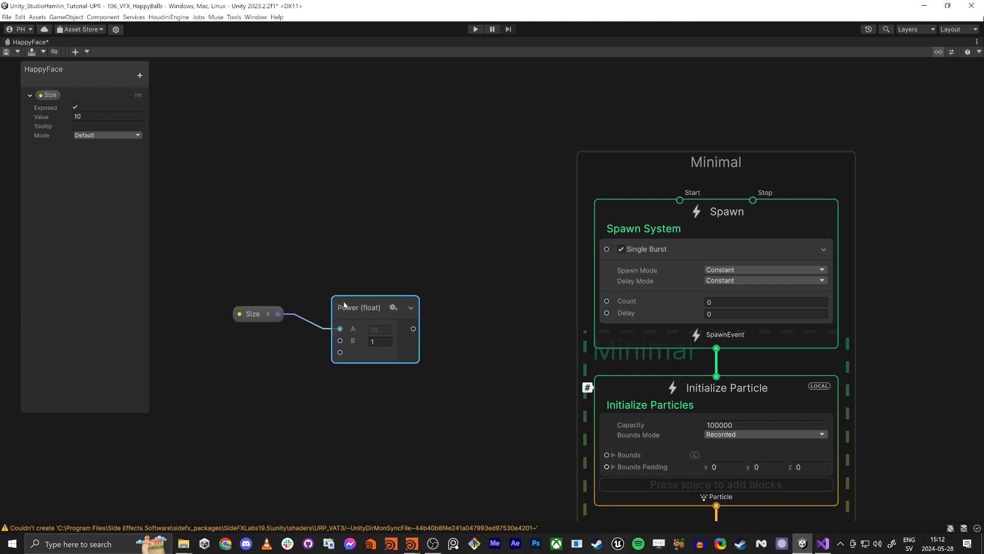
left_click(267, 316)
left_click_drag(272, 322, 266, 333)
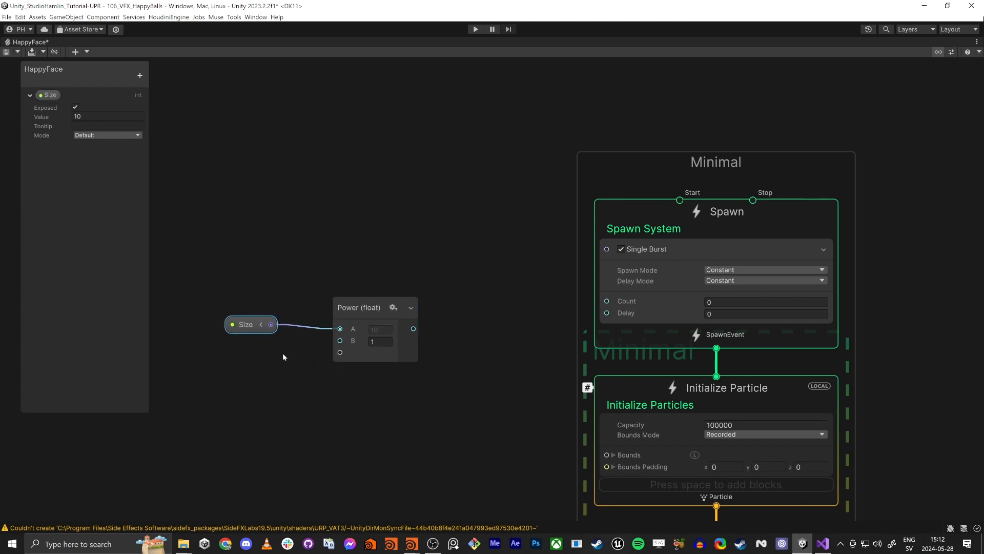
- Try 1 and 2 as the Power node's B exponent and settle on 3
left_click(380, 341)
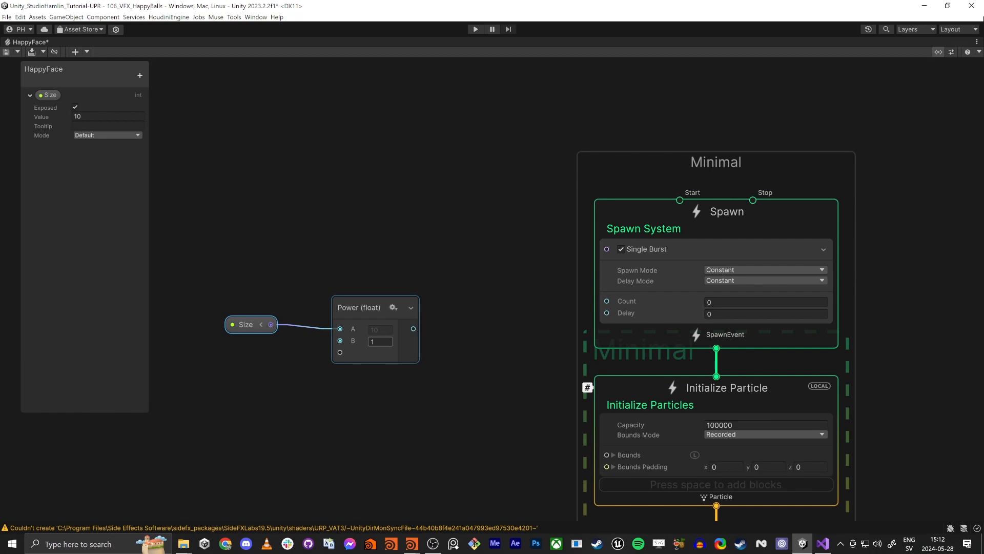
left_click_drag(380, 342, 266, 341)
left_click(354, 388)
left_click_drag(380, 341, 330, 393)
type("3")
left_click(330, 394)
left_click_drag(380, 344, 331, 433)
type("1")
left_click(331, 432)
left_click_drag(380, 343, 329, 412)
type("2")
left_click(329, 411)
left_click_drag(380, 343, 321, 415)
type("3")
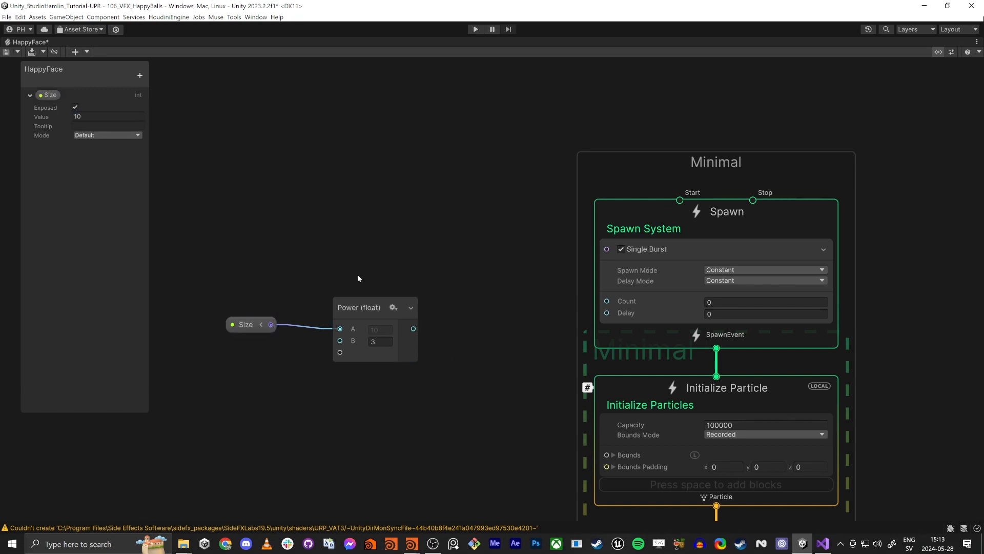
- Connect the Power node's output to the Count input of the Single Burst block and inspect the Count field
left_click_drag(413, 329, 606, 301)
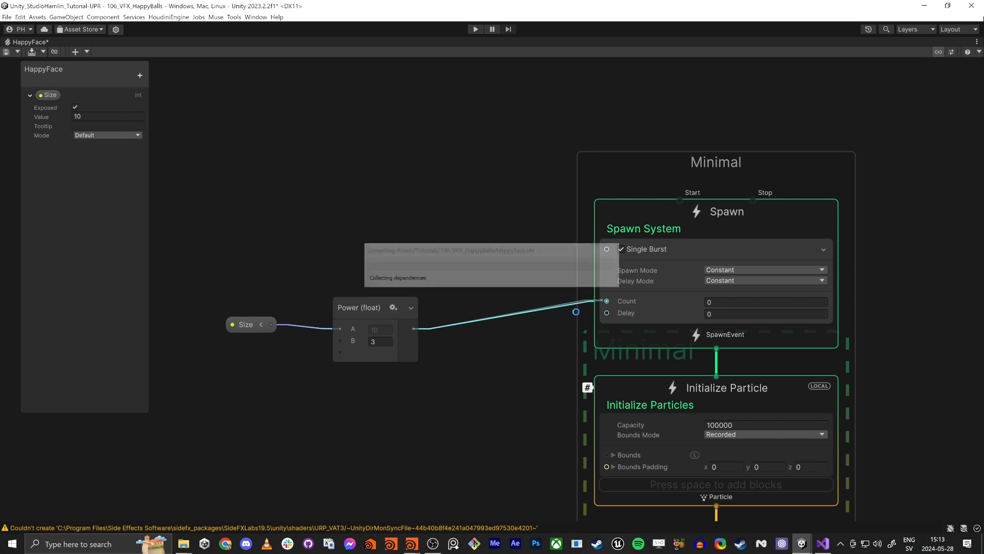
scroll(729, 309, "up", 14)
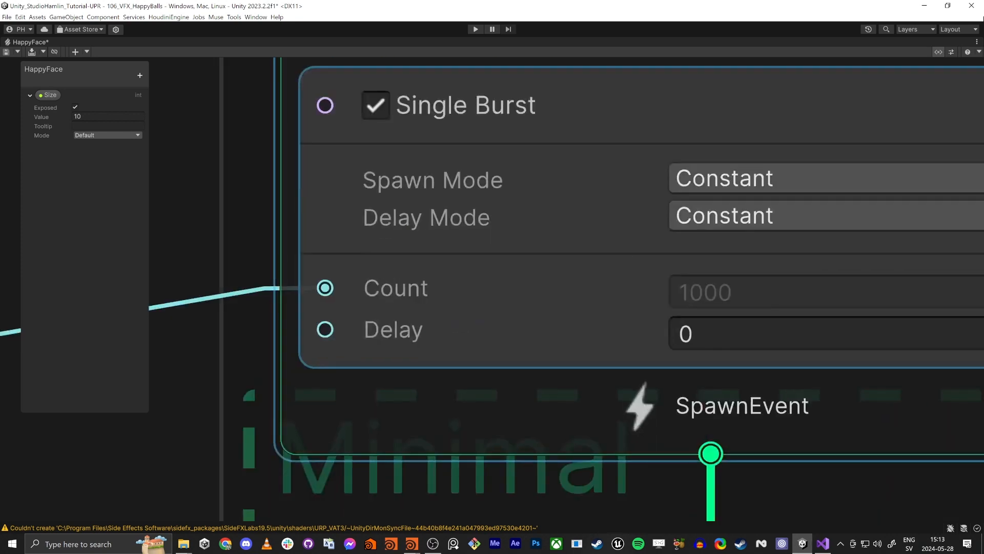
scroll(729, 309, "down", 5)
scroll(677, 280, "down", 7)
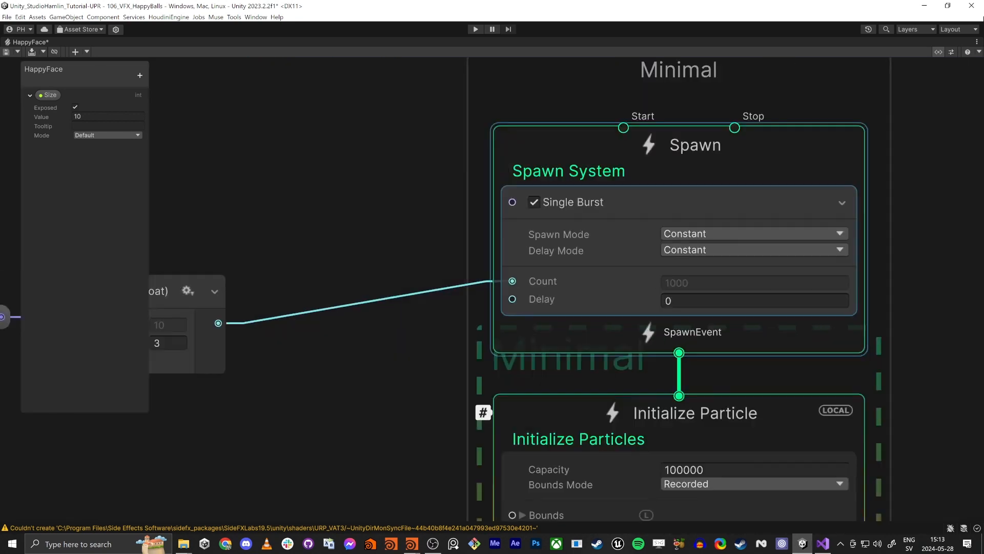
- Try 2 as the Power node's B exponent, check the burst Count, and restore the exponent to 3
scroll(676, 282, "up", 2)
scroll(677, 282, "down", 1)
scroll(346, 348, "down", 1)
middle_click_drag(272, 349, 341, 338)
left_click(259, 334)
type("2")
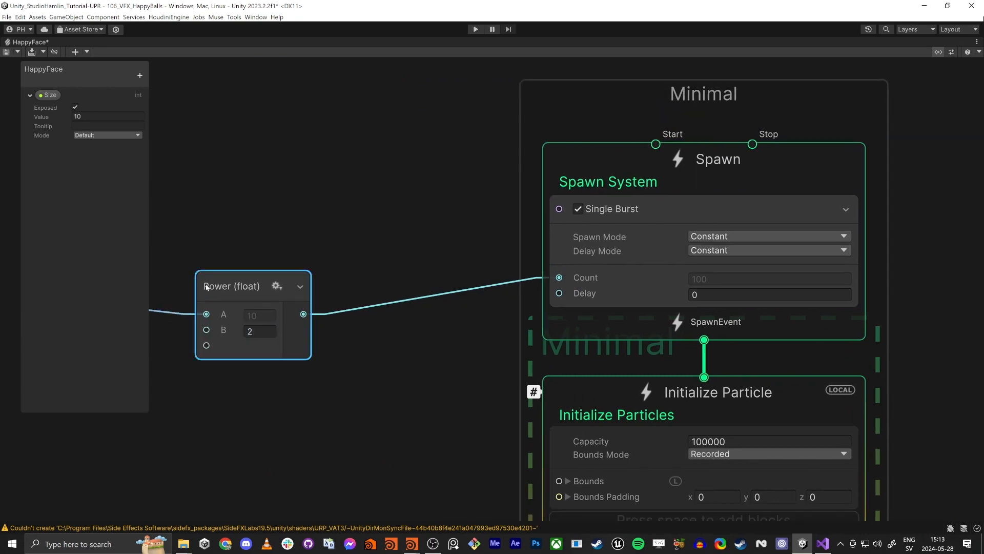
middle_click_drag(389, 218, 332, 220)
scroll(756, 272, "up", 7)
scroll(474, 308, "down", 7)
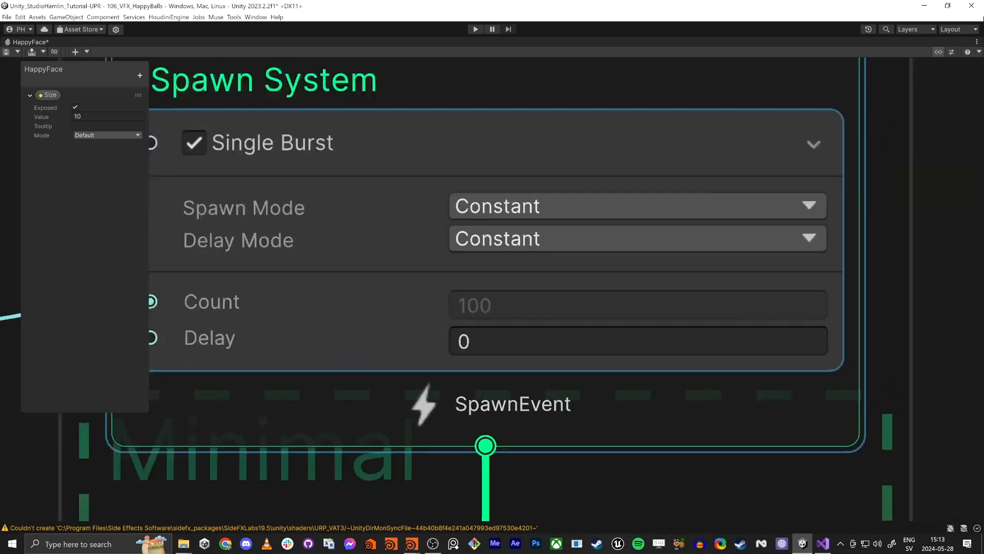
middle_click_drag(173, 382, 489, 314)
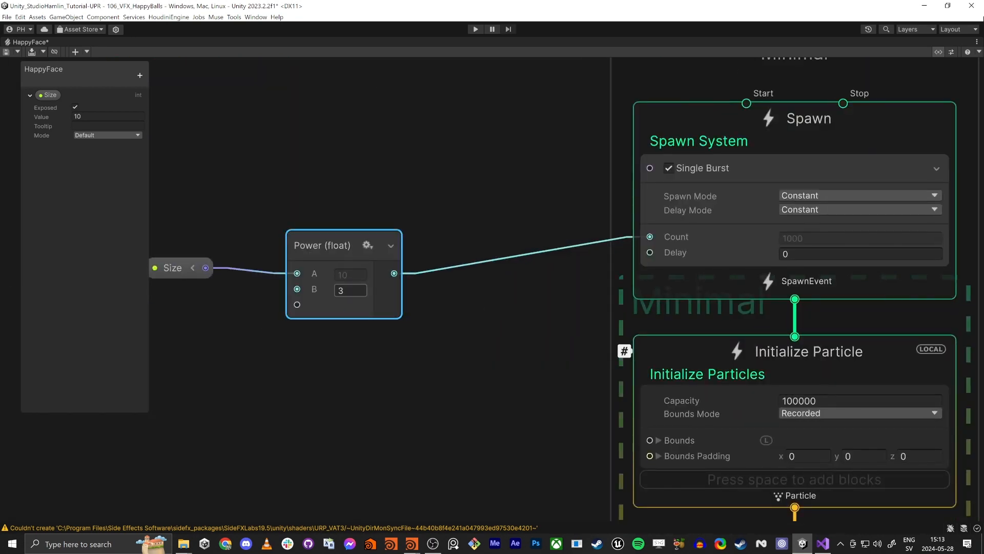
middle_click_drag(457, 358, 388, 362)
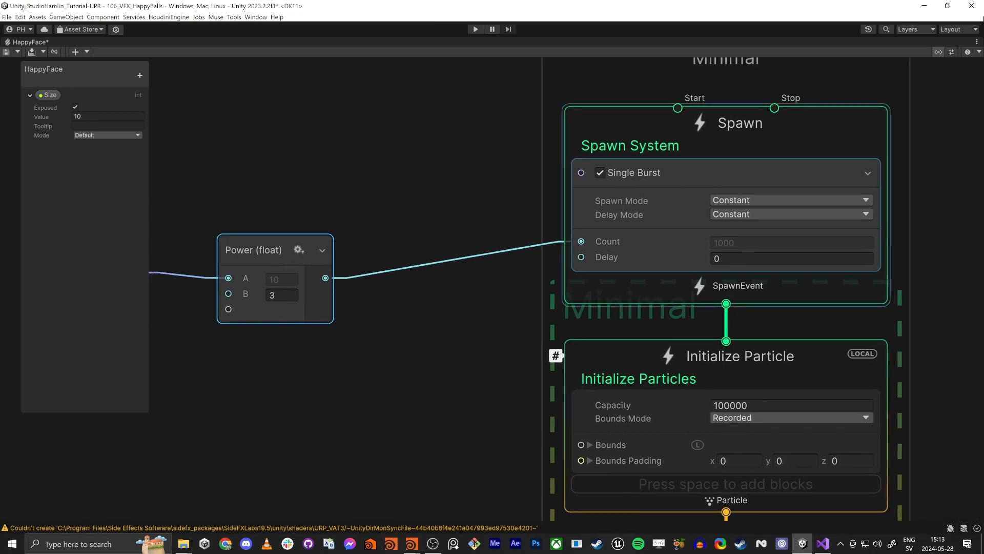
- Move the Power node and its connected Size node up in the graph
middle_click_drag(320, 413, 446, 340)
scroll(456, 353, "down", 3)
left_click_drag(473, 224, 450, 177)
left_click_drag(384, 240, 374, 191)
scroll(442, 288, "down", 1)
- Duplicate the Size node and place the copy in the empty space below and to the side of the original
middle_click_drag(385, 306, 474, 271)
key("ctrl+c")
key("ctrl+v")
left_click_drag(302, 315, 218, 319)
middle_click_drag(419, 322, 503, 316)
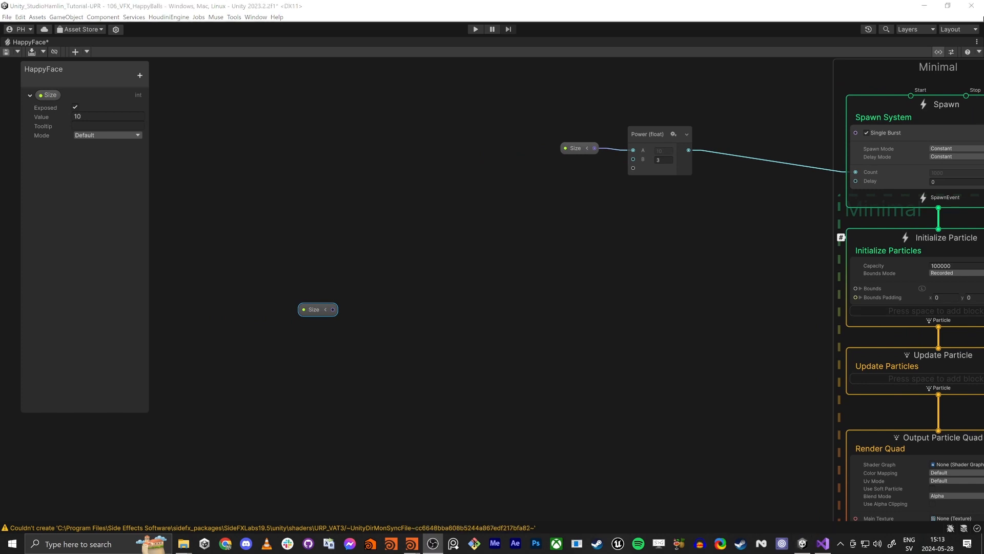
- Restore the multi-panel layout, dock the Scene view beneath the Inspector, and turn its camera to show more of the ground
left_click(460, 340)
key("shift+space")
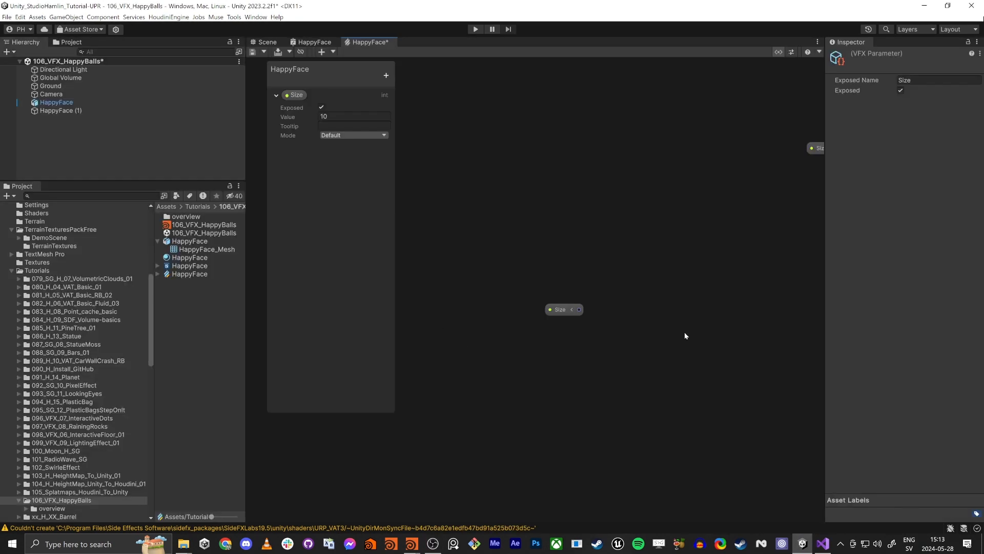
left_click_drag(262, 44, 873, 439)
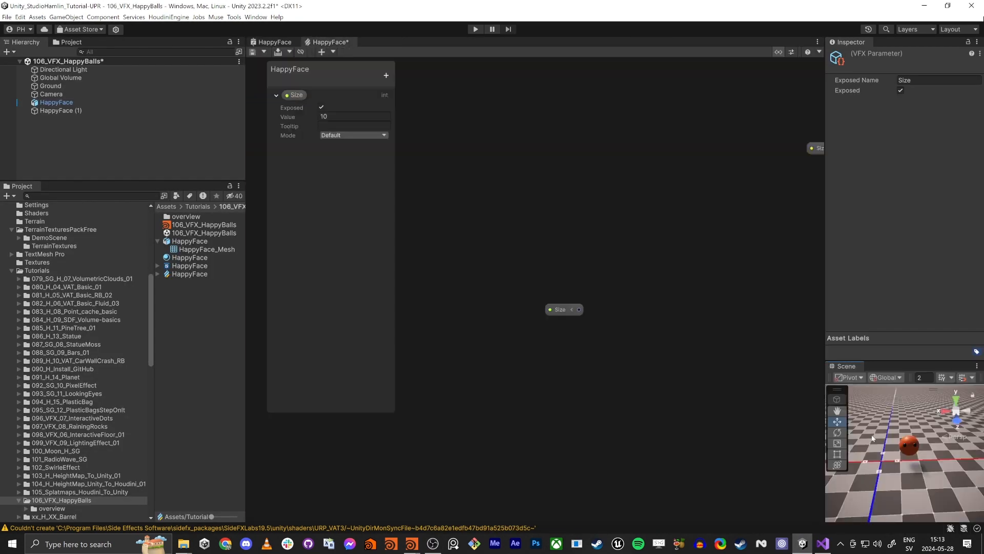
right_click_drag(878, 440, 863, 411)
key("a")
key("s")
- Move the duplicated Size node closer to the particle system, below the original Size node
middle_click_drag(711, 370, 626, 414)
scroll(631, 379, "down", 3)
middle_click_drag(636, 354, 446, 393)
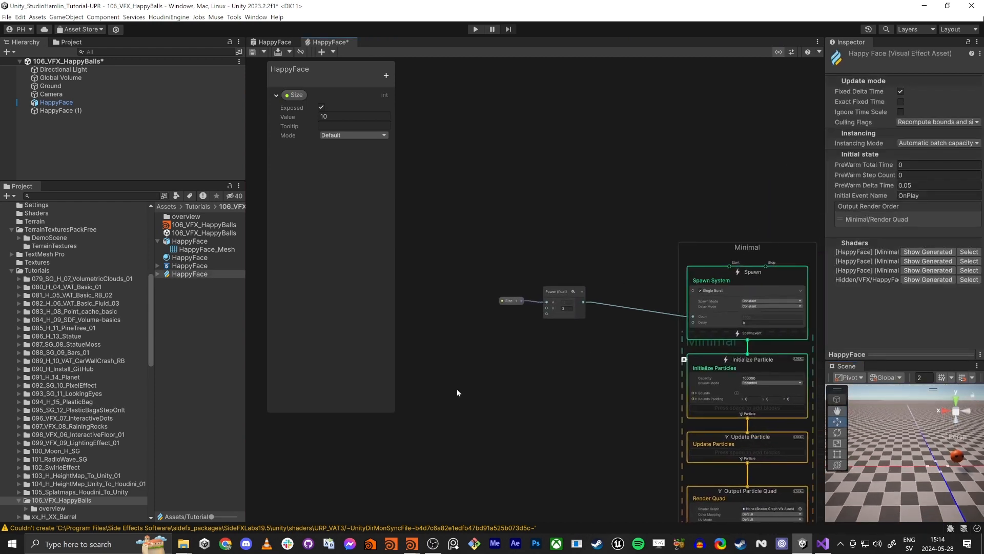
middle_click_drag(555, 404, 668, 304)
left_click_drag(446, 306, 587, 310)
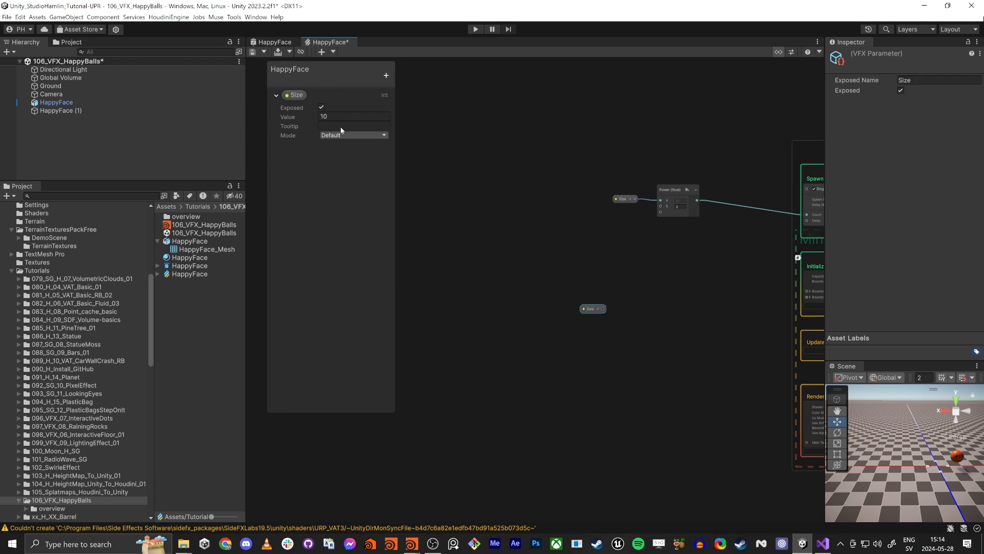
- Narrow the Hierarchy and Project panels to give the VFX graph more width
left_click_drag(245, 138, 146, 147)
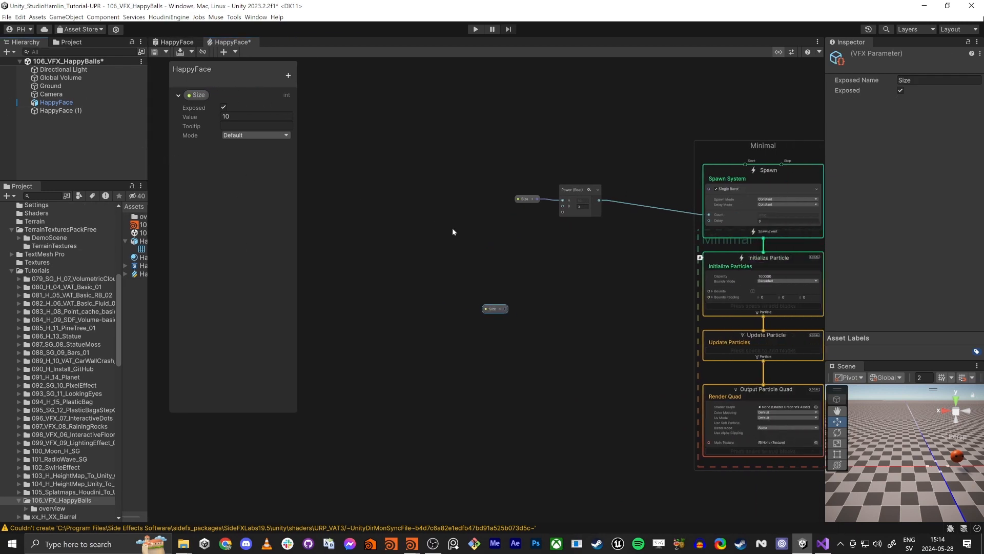
middle_click_drag(555, 272, 401, 278)
scroll(522, 350, "up", 3)
scroll(522, 338, "up", 2)
middle_click_drag(491, 300, 476, 190)
scroll(474, 190, "down", 5)
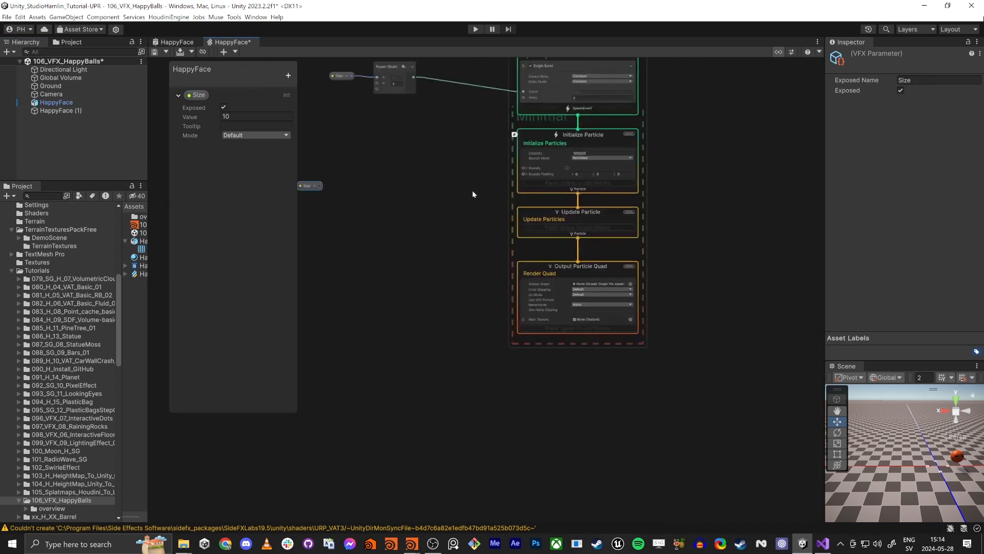
- Move the Initialize, Update and Output contexts down from Spawn, with a larger gap between Initialize and Update
left_click_drag(400, 417, 613, 113)
left_click_drag(353, 149, 713, 495)
left_click_drag(595, 130, 590, 186)
left_click_drag(447, 285, 611, 432)
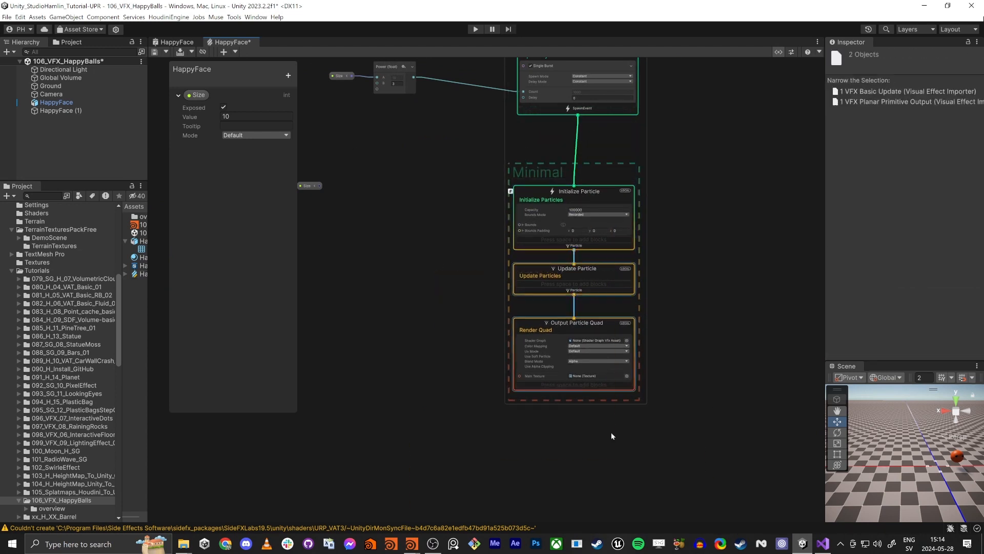
left_click_drag(601, 264, 604, 424)
- Add a Set Size Random (Uniform) block to Initialize Particle with A and B both set to 1
scroll(476, 277, "up", 5)
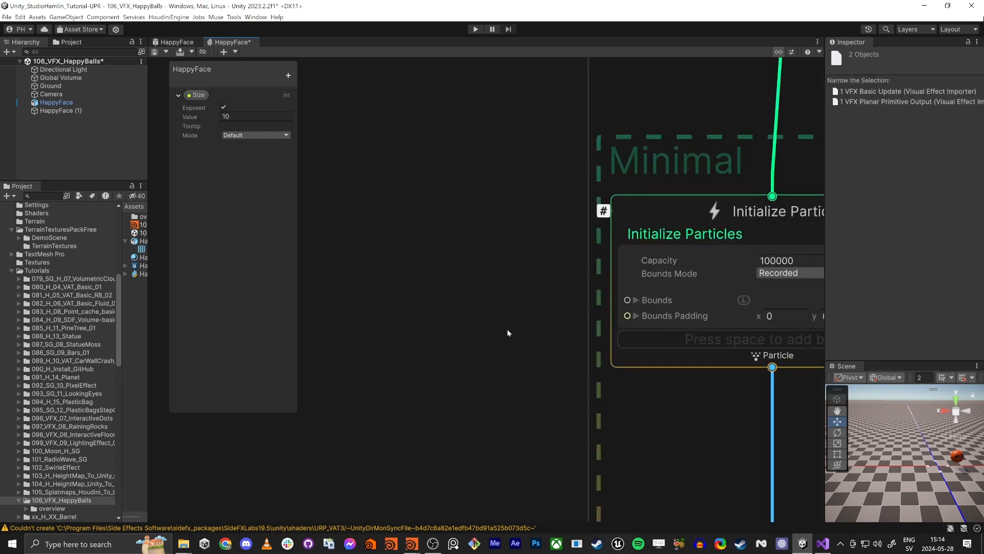
scroll(401, 308, "down", 2)
left_click(544, 309)
key("space")
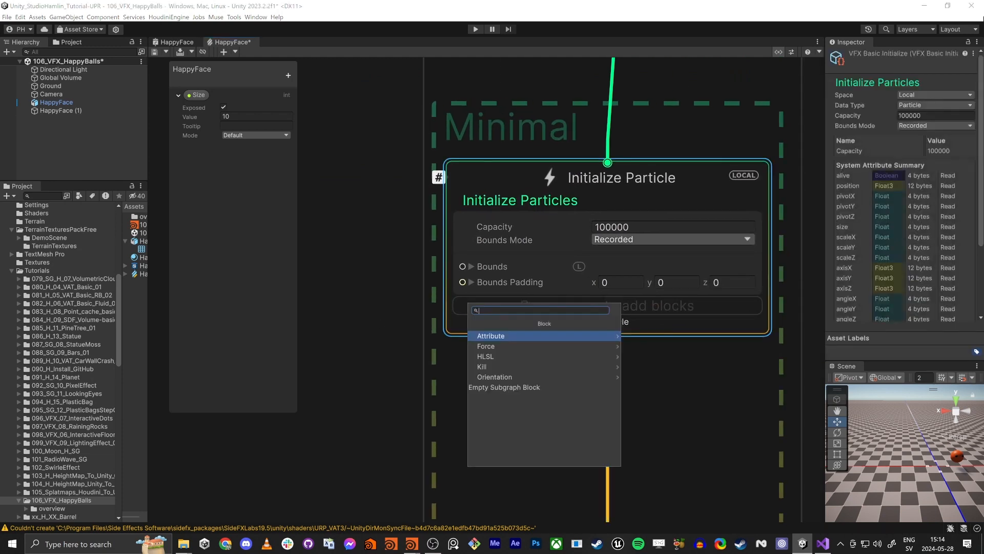
type("set random size")
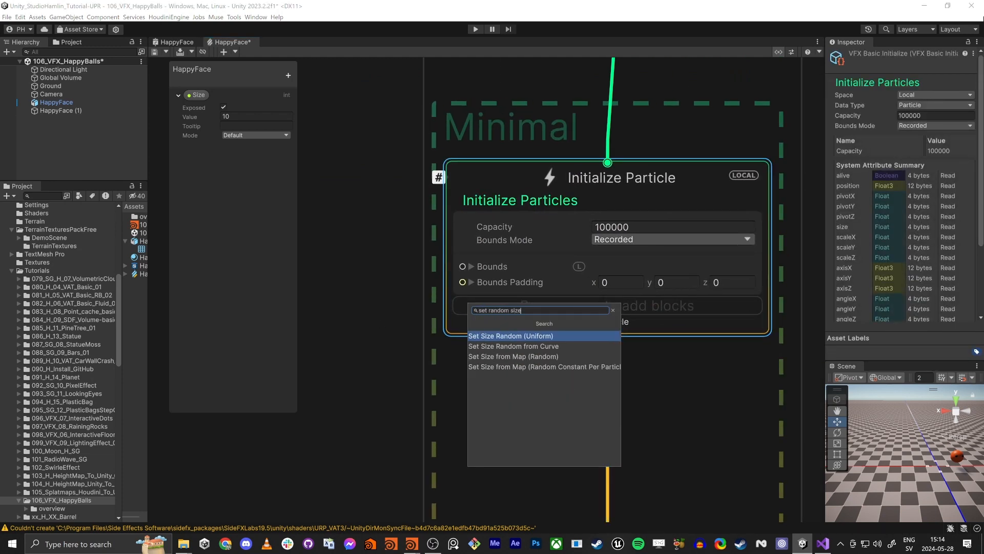
key("Return")
left_click(610, 341)
type("1")
key("Tab")
type("1")
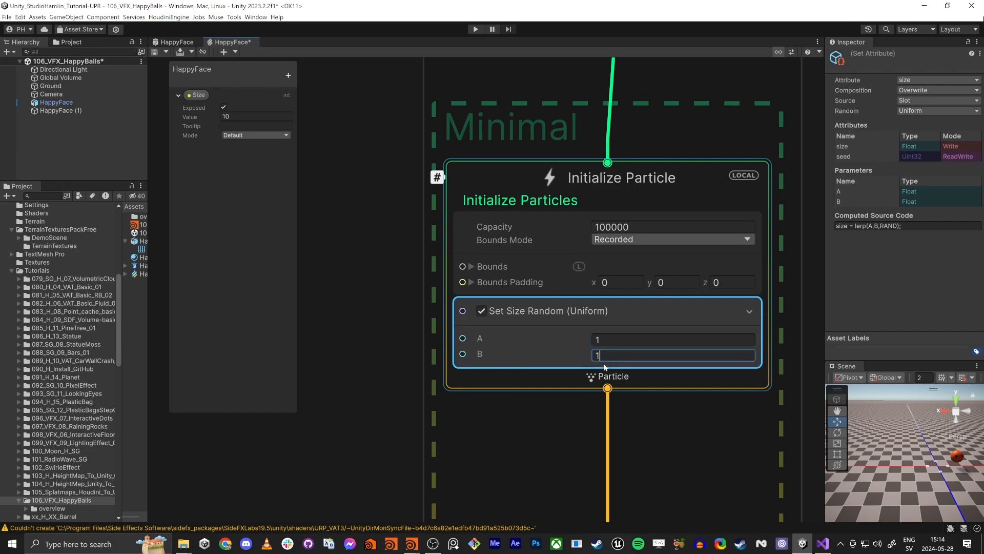
- Add a Set Position block to the Initialize Particle context
scroll(570, 374, "down", 4)
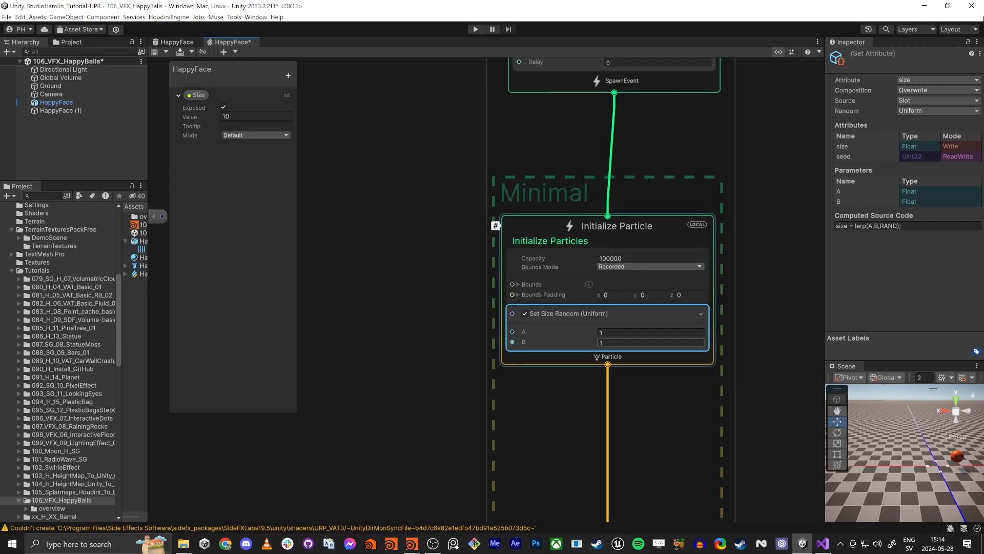
middle_click_drag(402, 406, 448, 357)
scroll(543, 284, "down", 1)
left_click(580, 195)
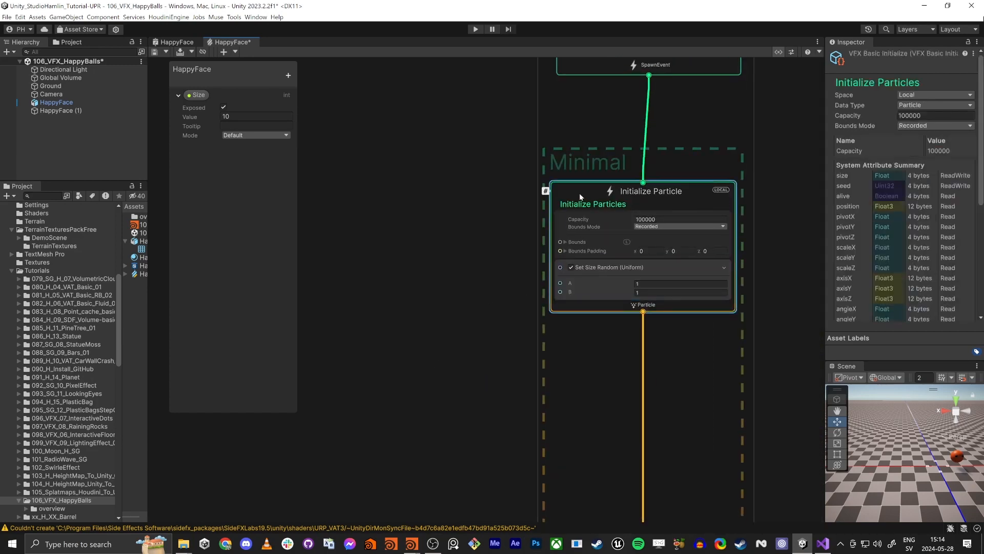
key("space")
type("set")
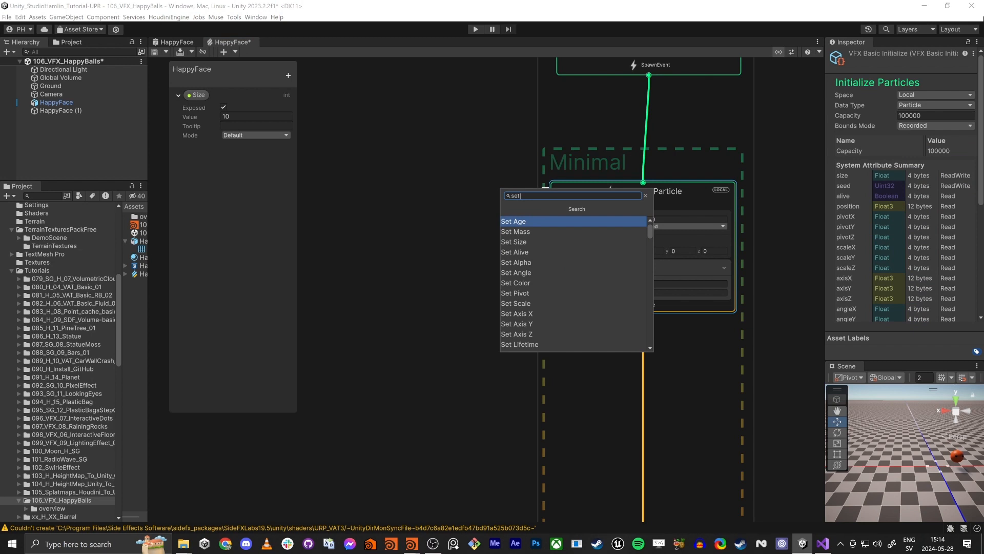
type(" pos")
key("Return")
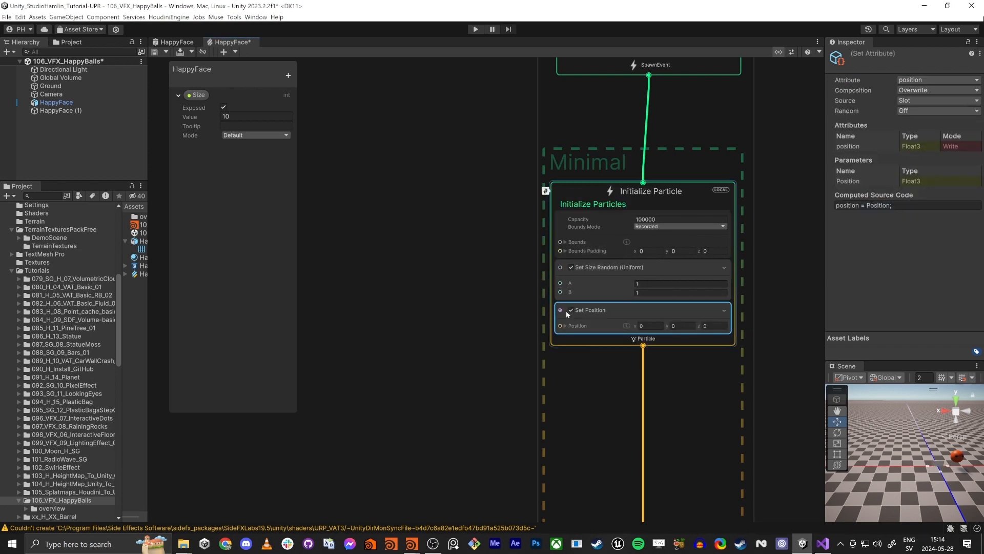
- Move the unconnected Size node down and away from the Initialize Particle context, level with the Set Position block
middle_click_drag(432, 325, 613, 255)
scroll(439, 122, "down", 1)
left_click_drag(419, 115, 389, 228)
middle_click_drag(564, 268, 548, 292)
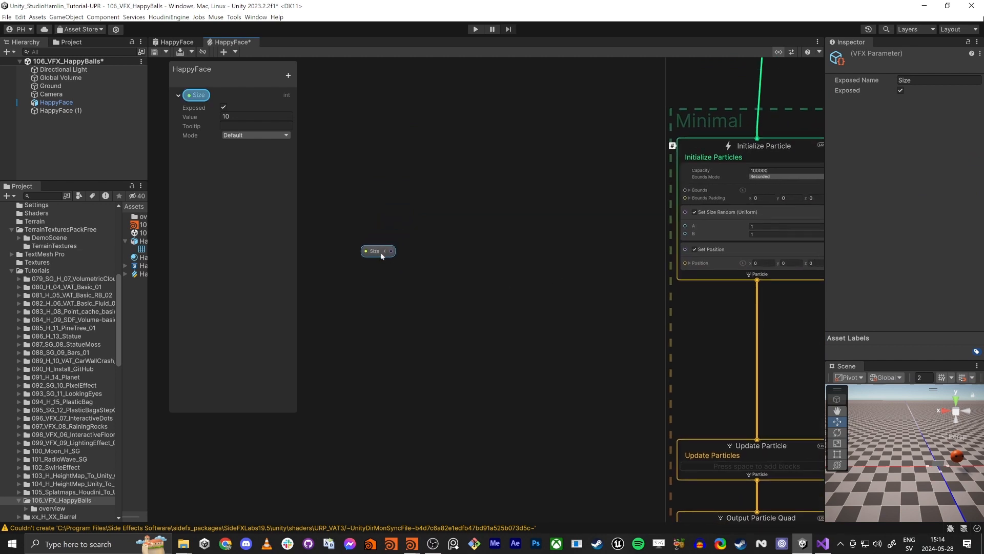
left_click_drag(367, 253, 343, 255)
- Add a Get Attribute: particleId node and place it above the unconnected Size node
left_click(344, 311)
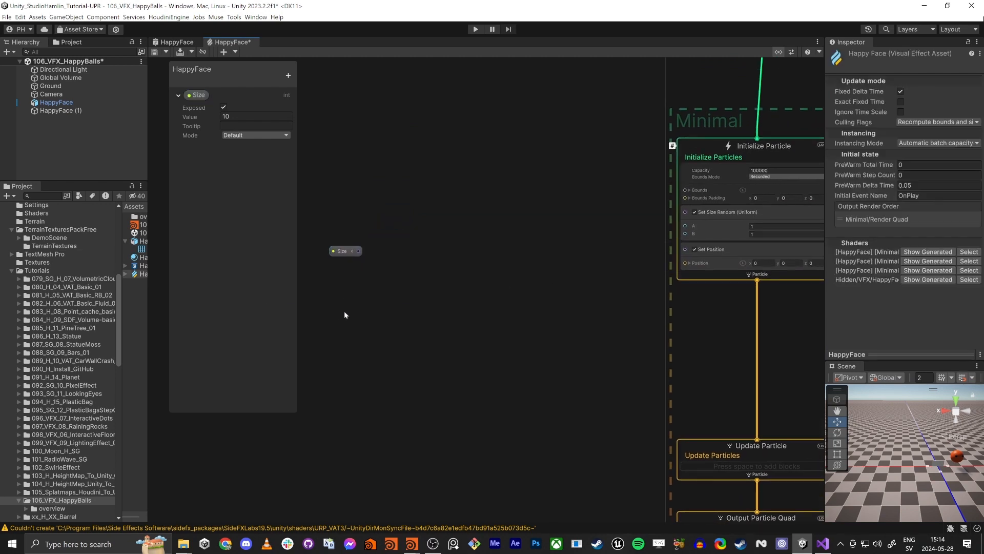
key("space")
type("get part")
key("Return")
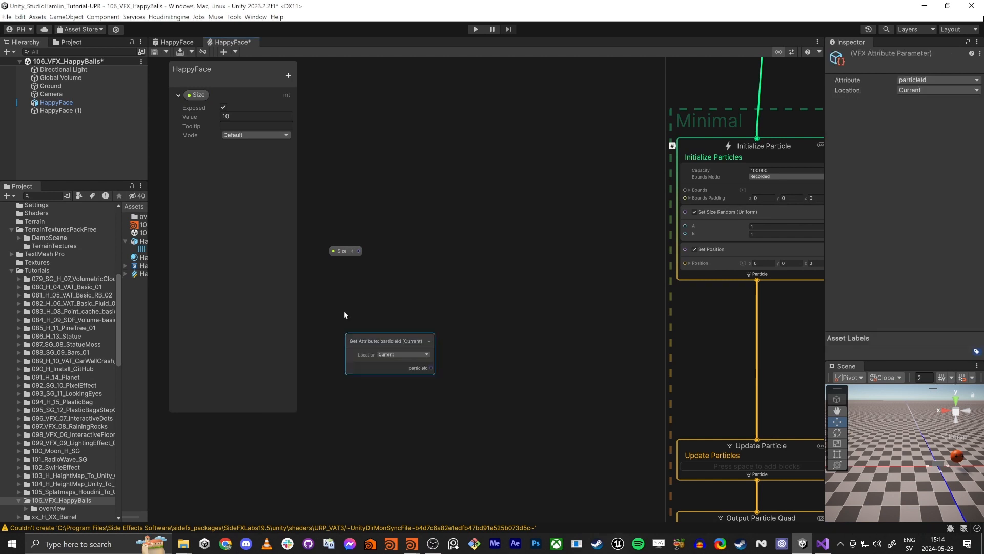
left_click_drag(371, 336, 365, 208)
- Spread the two input nodes apart, shifting particleId away from the system and Size well below it
scroll(370, 208, "up", 5)
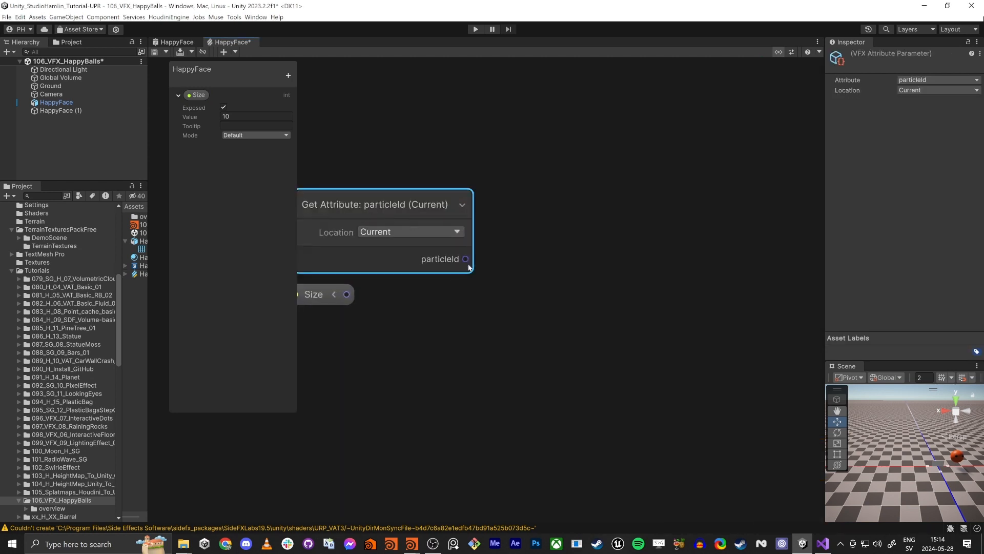
scroll(516, 269, "down", 3)
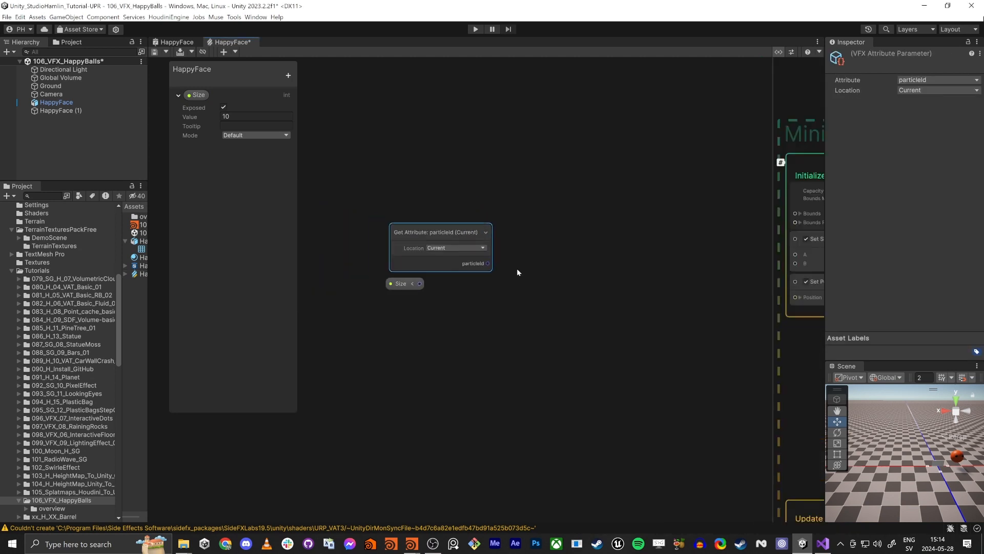
middle_click_drag(554, 280, 480, 271)
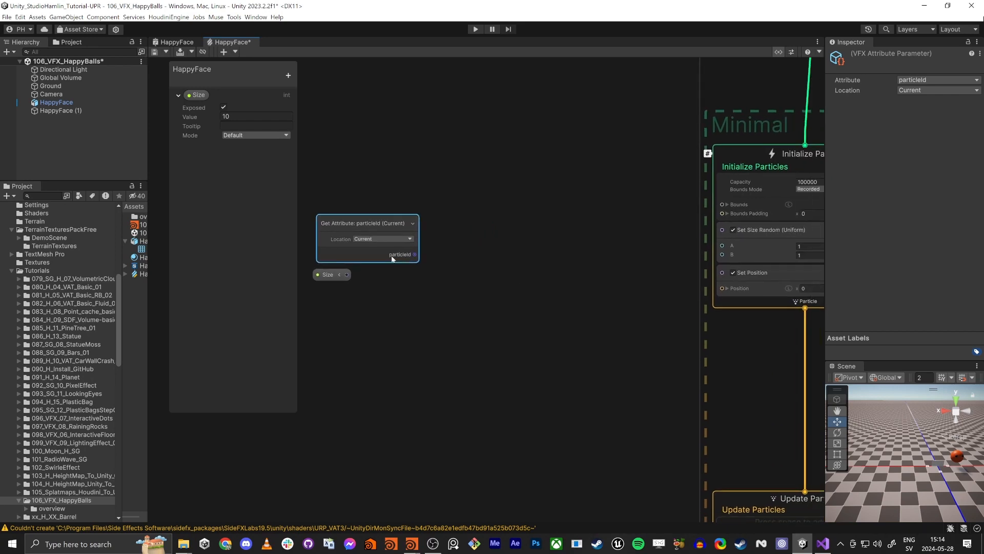
middle_click_drag(521, 171, 640, 198)
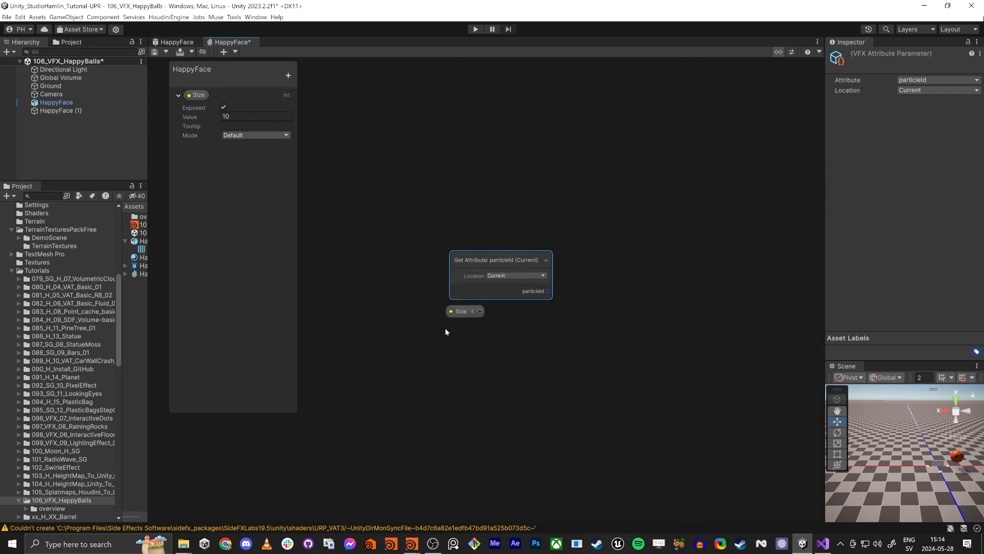
left_click_drag(462, 313, 453, 354)
left_click_drag(503, 254, 399, 262)
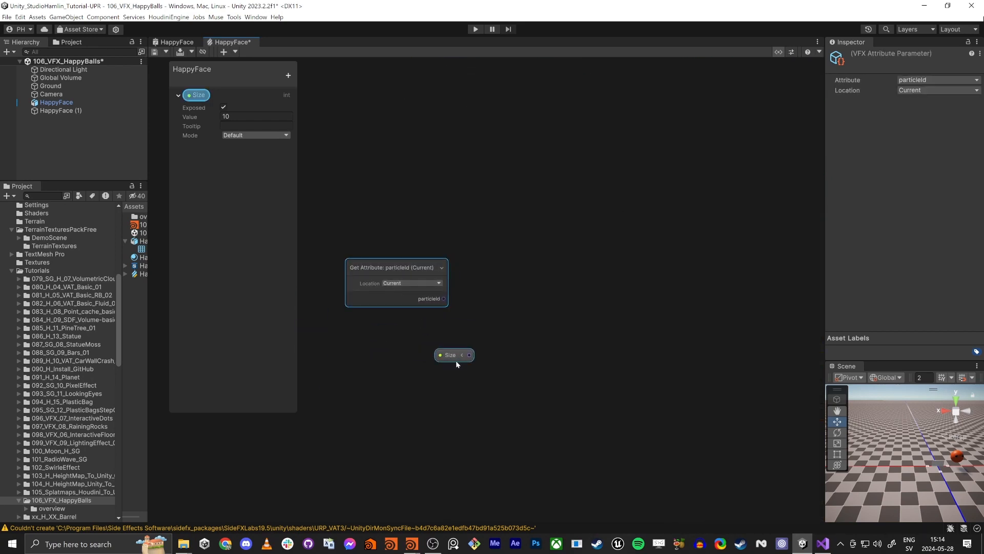
left_click_drag(456, 361, 426, 400)
left_click_drag(417, 304, 388, 302)
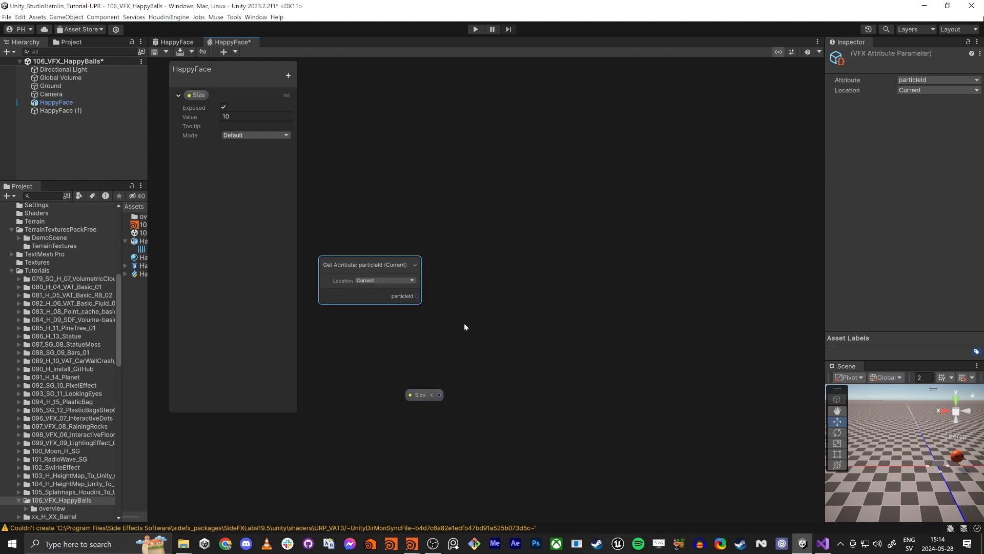
- Add a Vector3 node and connect it to the Position input of the Set Position block
middle_click_drag(463, 323, 442, 342)
left_click(489, 358)
key("space")
type("vec")
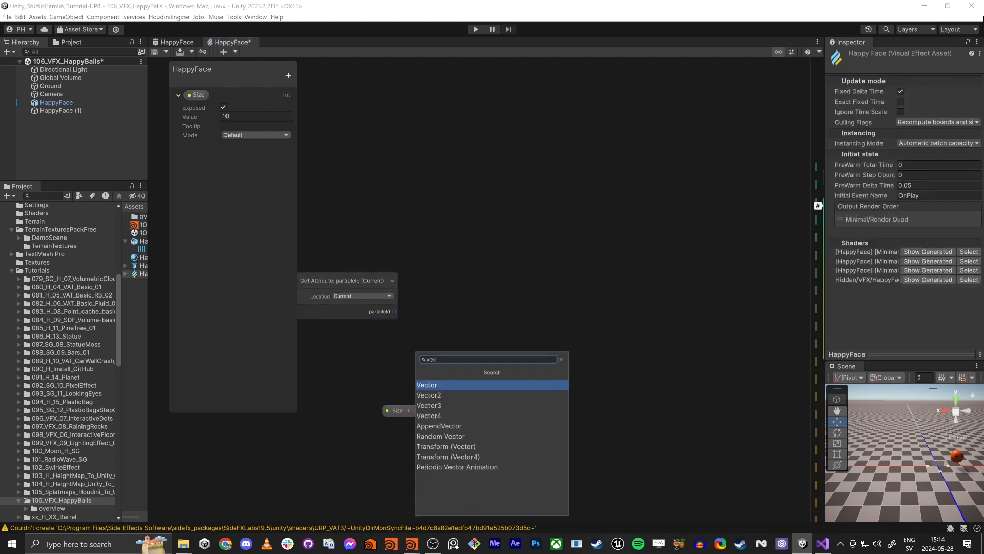
key("Down")
key("Down")
key("Return")
scroll(477, 360, "down", 2)
middle_click_drag(512, 353, 451, 289)
left_click_drag(479, 316, 500, 269)
left_click_drag(689, 286, 533, 283)
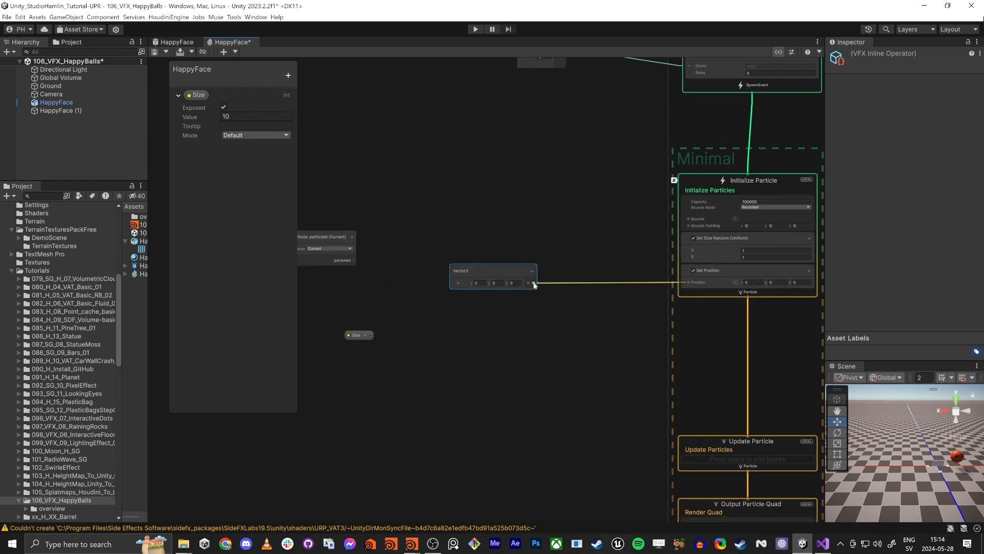
- Expand the Vector3 node into its X, Y and Z inputs and move the Size and particleId nodes clear of it
scroll(453, 282, "up", 1)
left_click(459, 284)
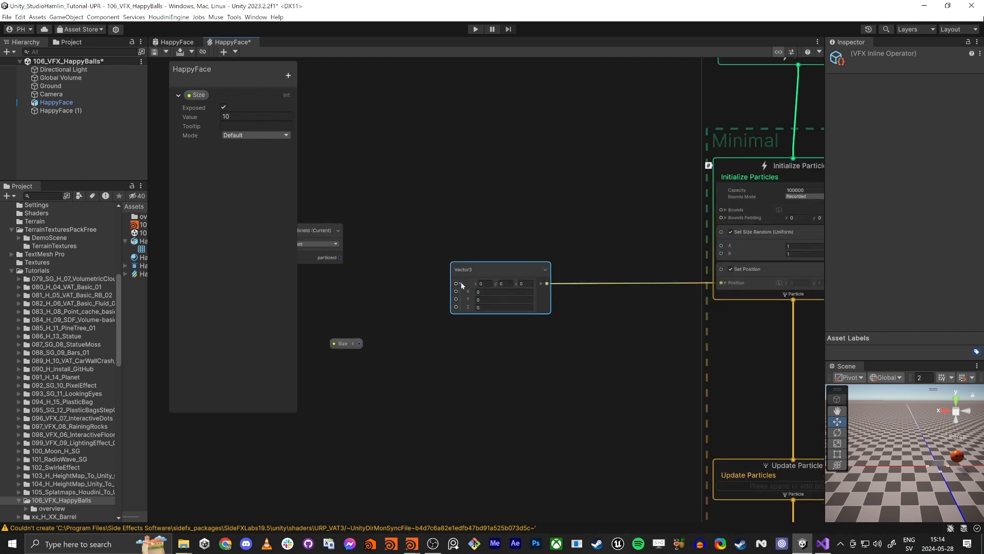
middle_click_drag(462, 225, 644, 192)
left_click_drag(524, 312, 500, 361)
left_click_drag(461, 194, 383, 213)
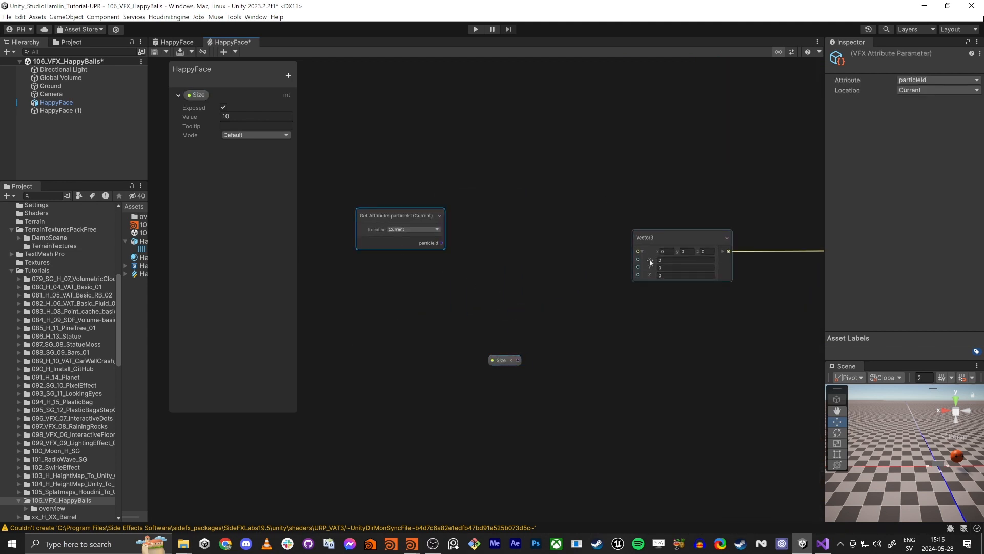
left_click_drag(639, 260, 534, 259)
left_click(551, 248)
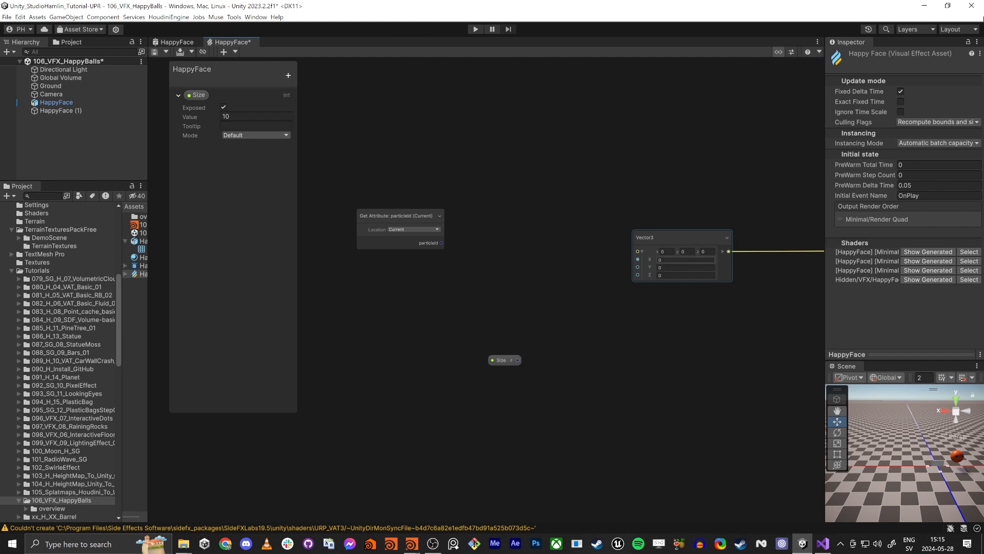
- Add a Modulo node with particleId feeding its A input, and place the Size node just below the particleId node
left_click_drag(419, 218, 380, 227)
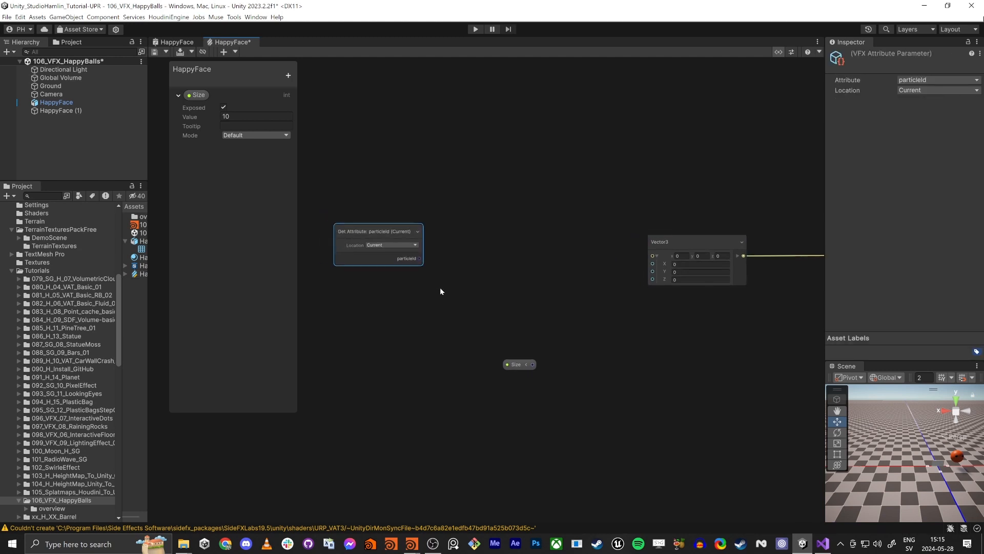
middle_click_drag(440, 288, 468, 303)
key("space")
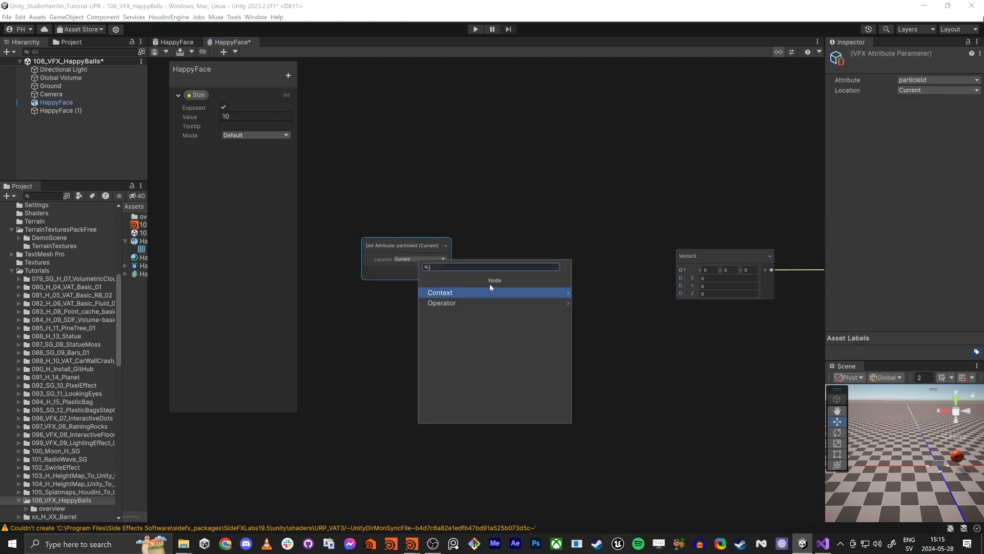
type("modulo")
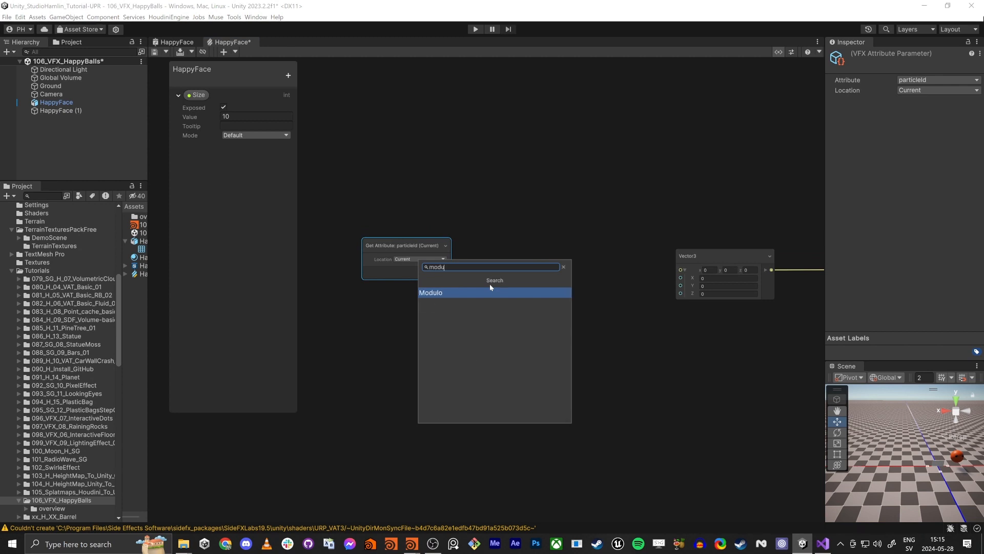
key("Return")
left_click_drag(515, 263, 529, 263)
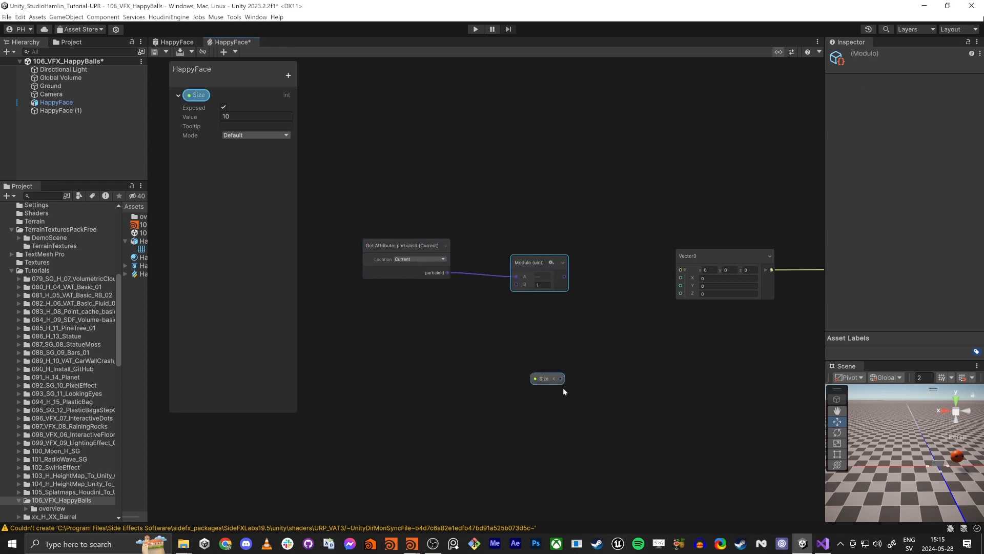
left_click_drag(548, 381, 446, 320)
scroll(458, 318, "up", 3)
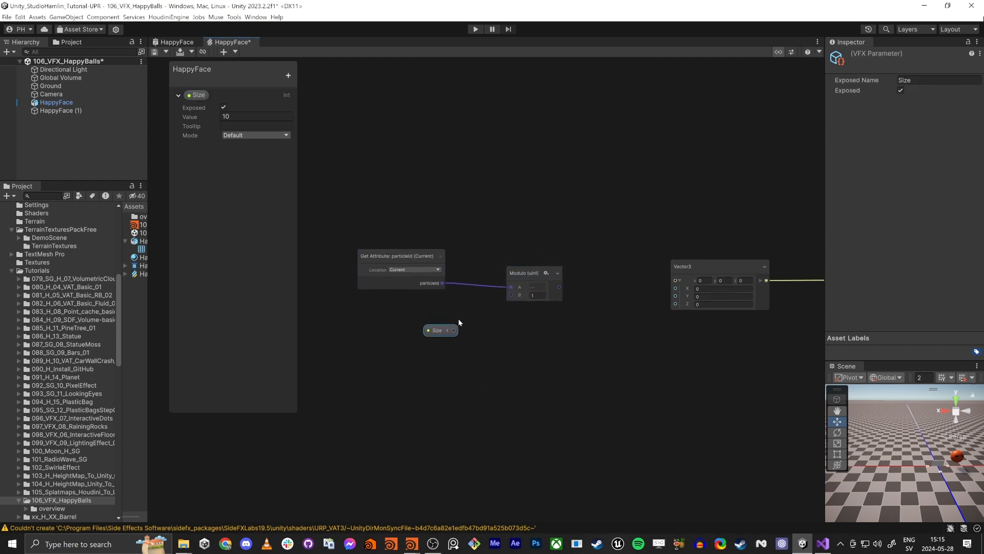
- Set the Modulo node's B value to 5
left_click(580, 308)
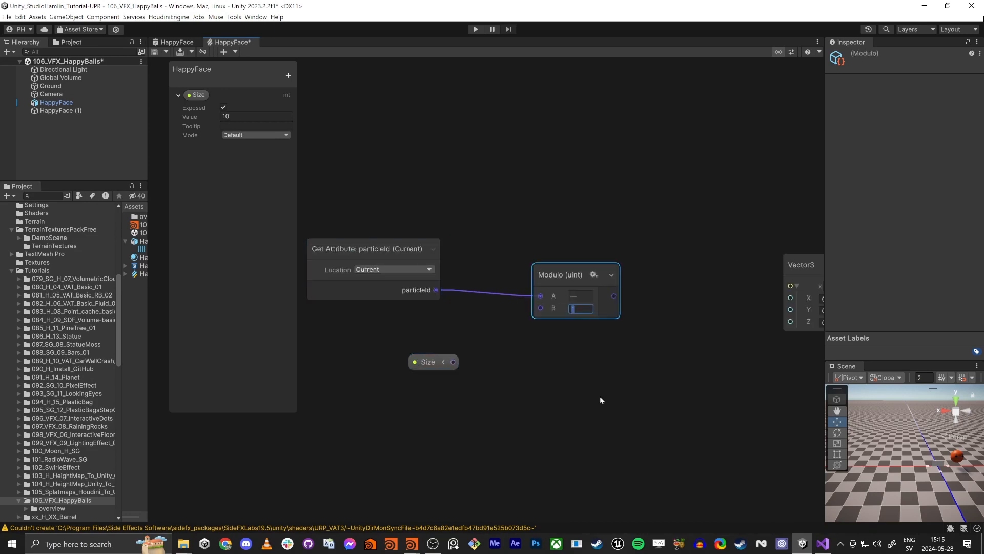
type("5")
left_click(605, 426)
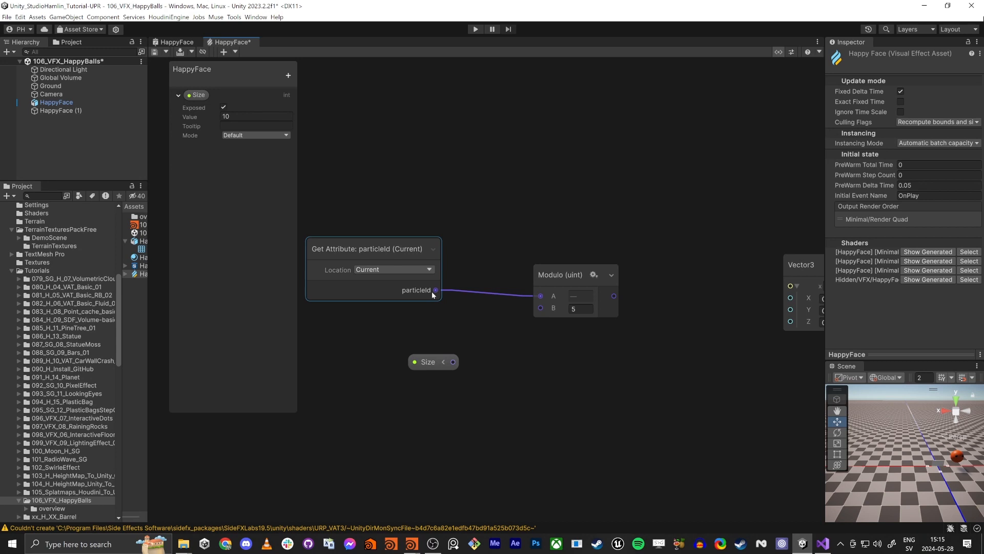
- Try a B value of 6 on the Modulo node and restore it to 5
left_click(577, 308)
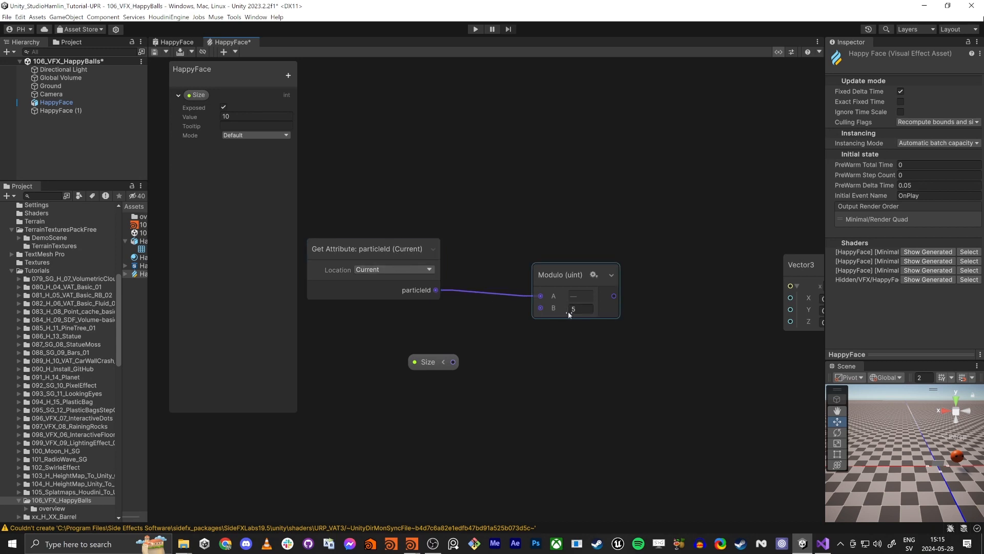
left_click(581, 326)
left_click(581, 308)
type("6")
left_click(598, 367)
left_click_drag(581, 309, 491, 319)
left_click_drag(582, 310, 542, 331)
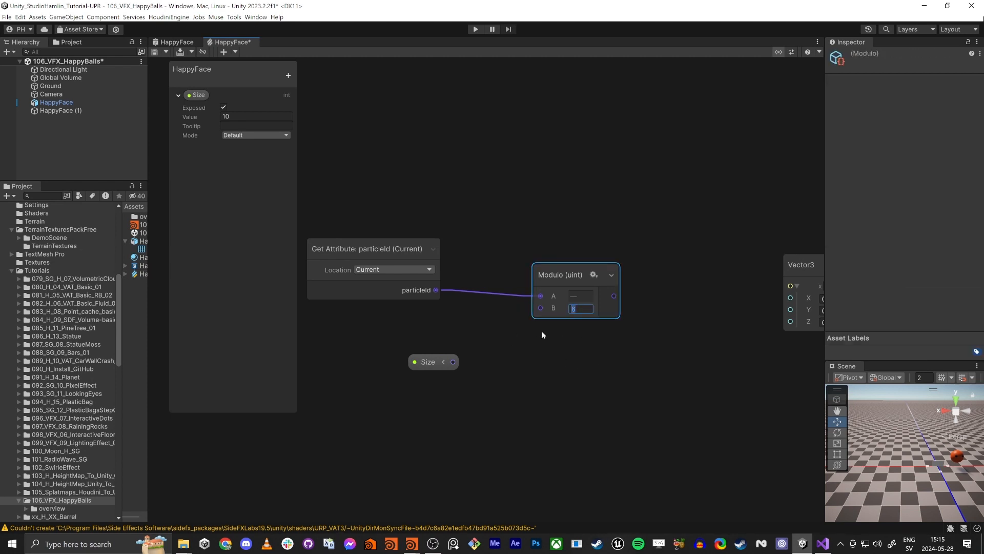
type("5")
left_click(549, 367)
- Set the Modulo node's B value to 10 and line the node up with the particleId node
left_click_drag(401, 246, 417, 223)
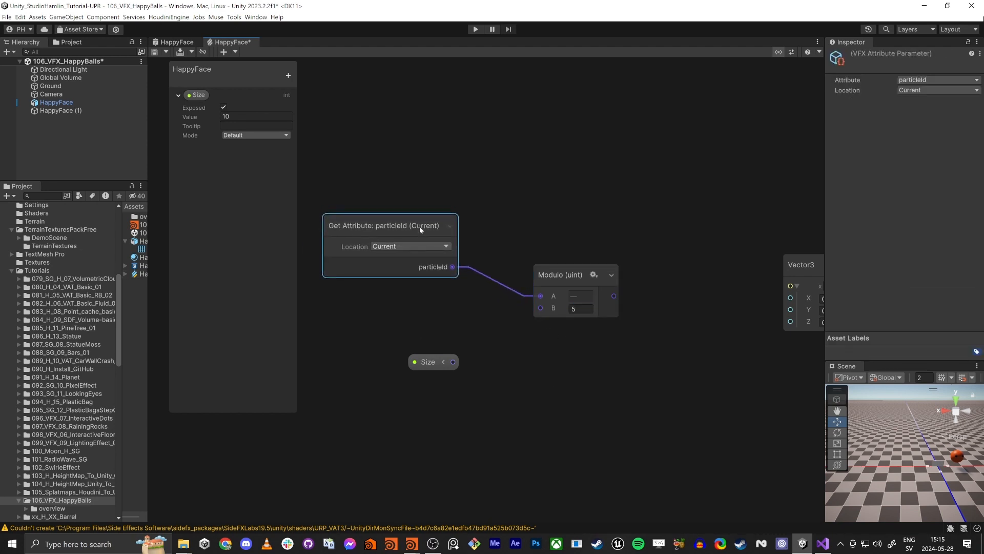
left_click_drag(618, 296, 680, 294)
left_click(512, 349)
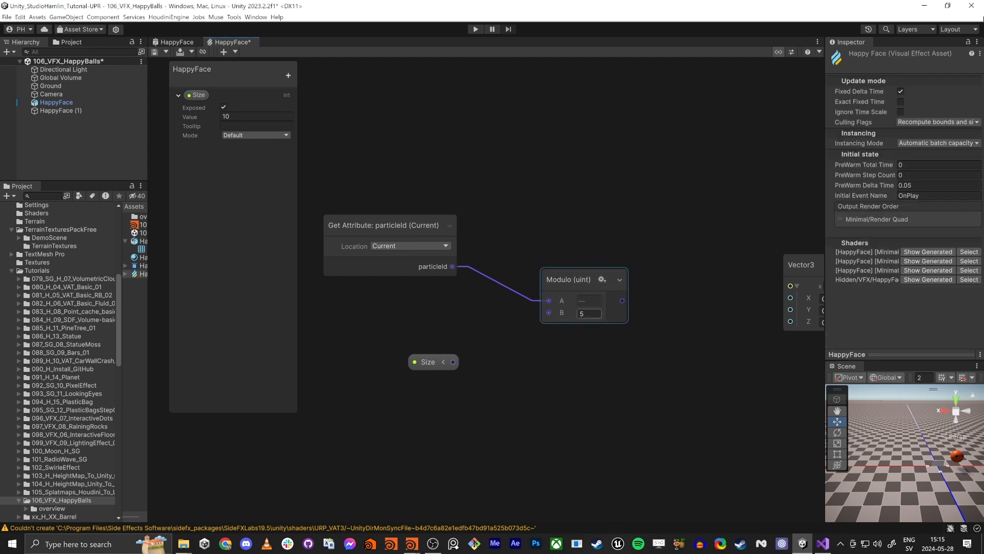
left_click_drag(589, 314, 524, 320)
type("10")
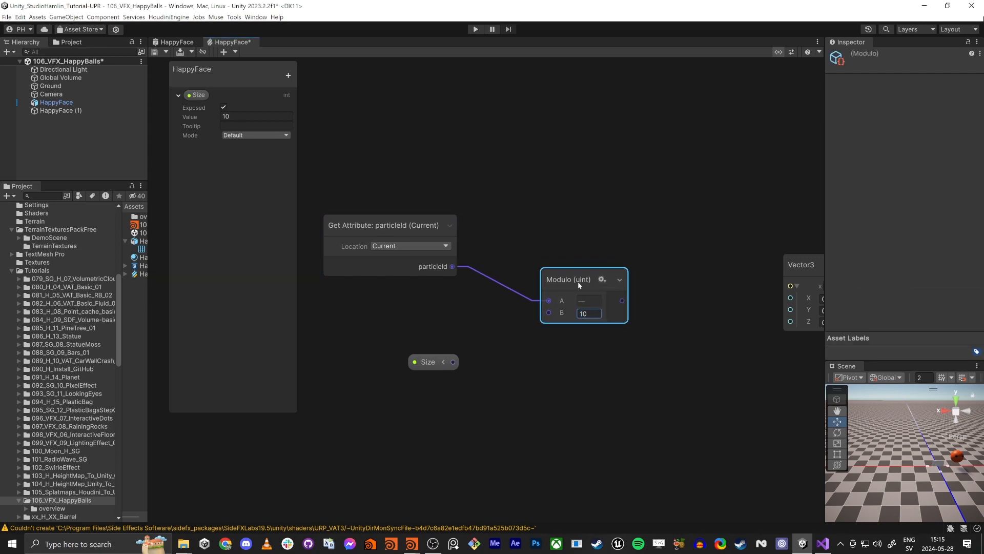
left_click_drag(577, 281, 561, 254)
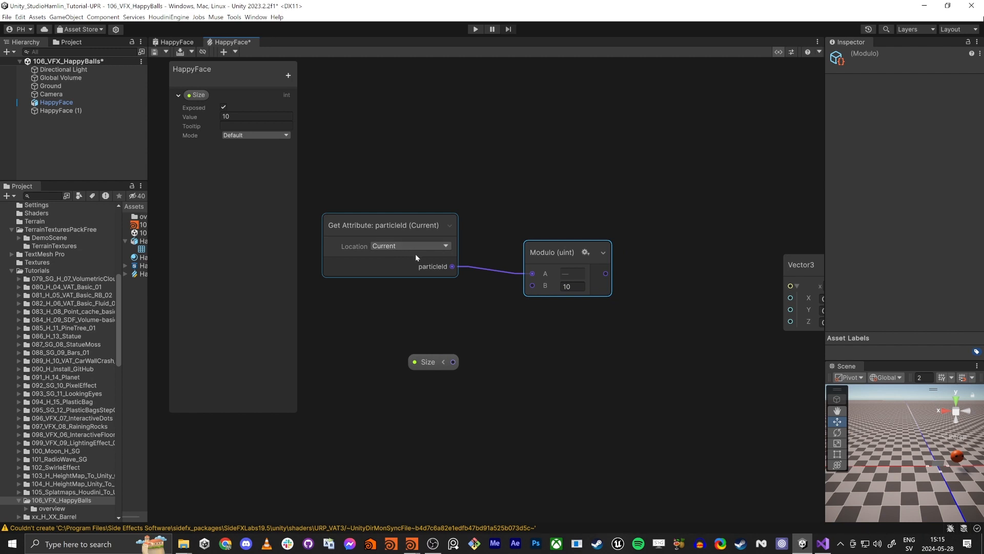
left_click_drag(422, 232, 423, 239)
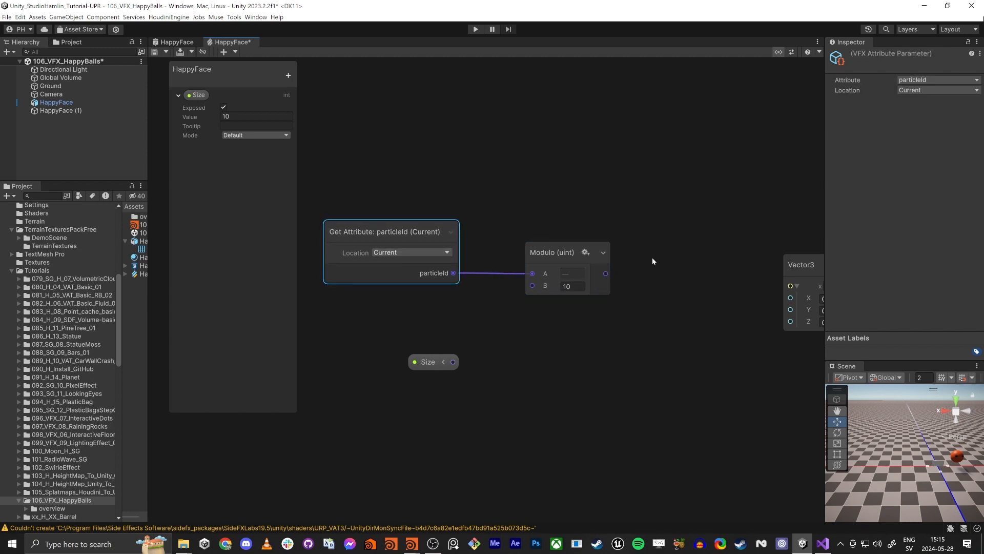
- Connect the Modulo output to the X input of the Vector3 node
middle_click_drag(610, 313, 532, 336)
left_click_drag(448, 278, 633, 303)
middle_click_drag(425, 374, 483, 354)
scroll(483, 354, "down", 3)
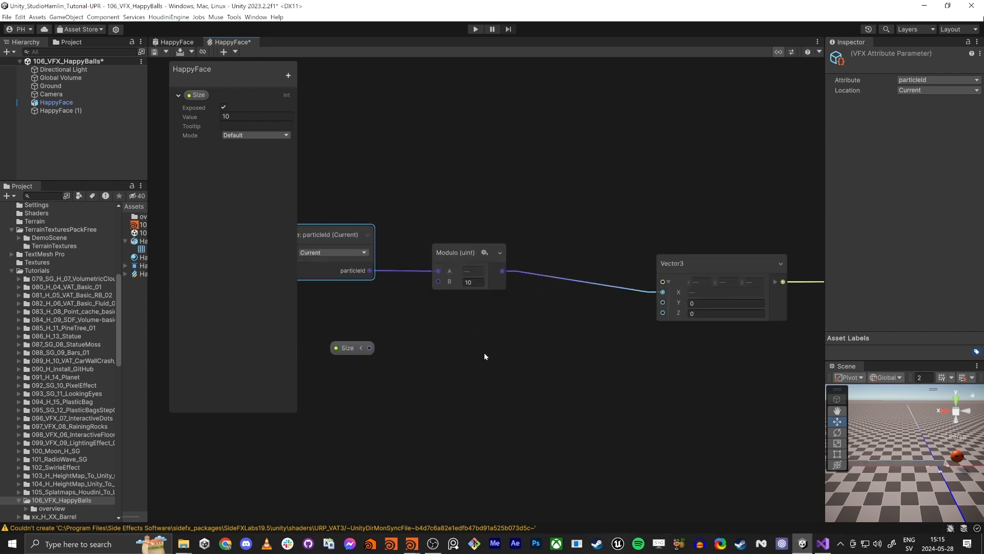
- Enlarge the Scene view in both width and height to show more of the ground
right_click_drag(917, 465, 862, 457)
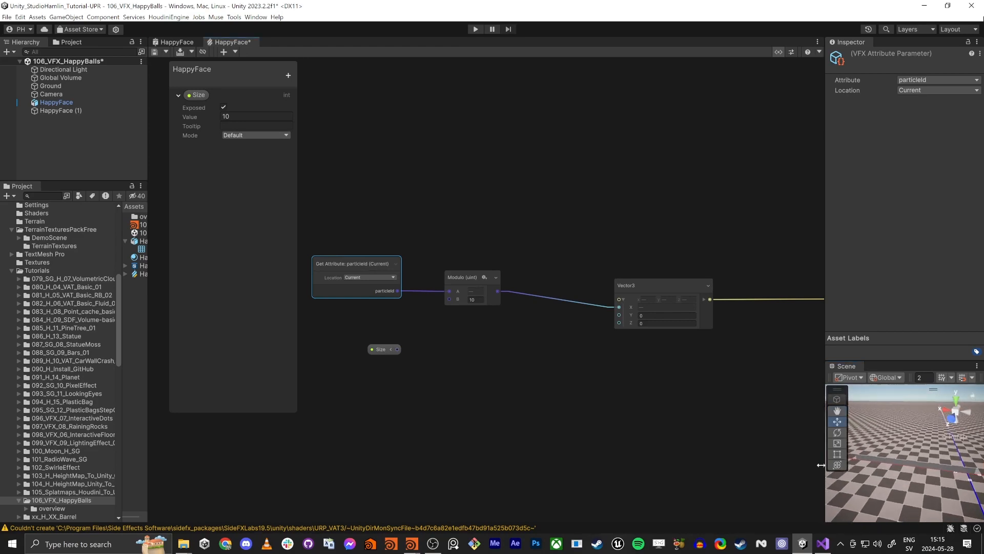
left_click_drag(827, 467, 653, 464)
left_click_drag(832, 361, 832, 200)
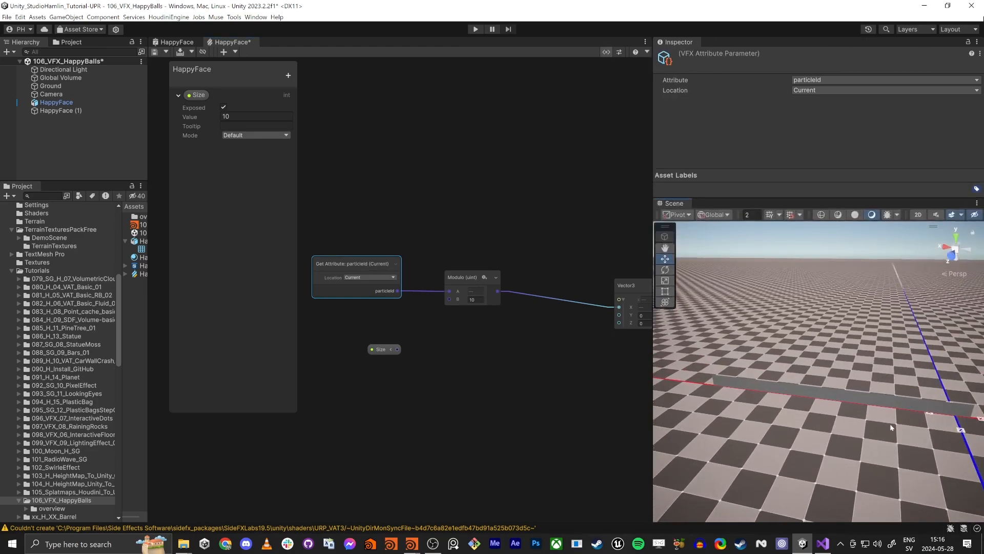
- Delete the Output Particle Quad context from the particle system
middle_click_drag(470, 375, 379, 289)
scroll(480, 374, "down", 5)
scroll(469, 315, "up", 10)
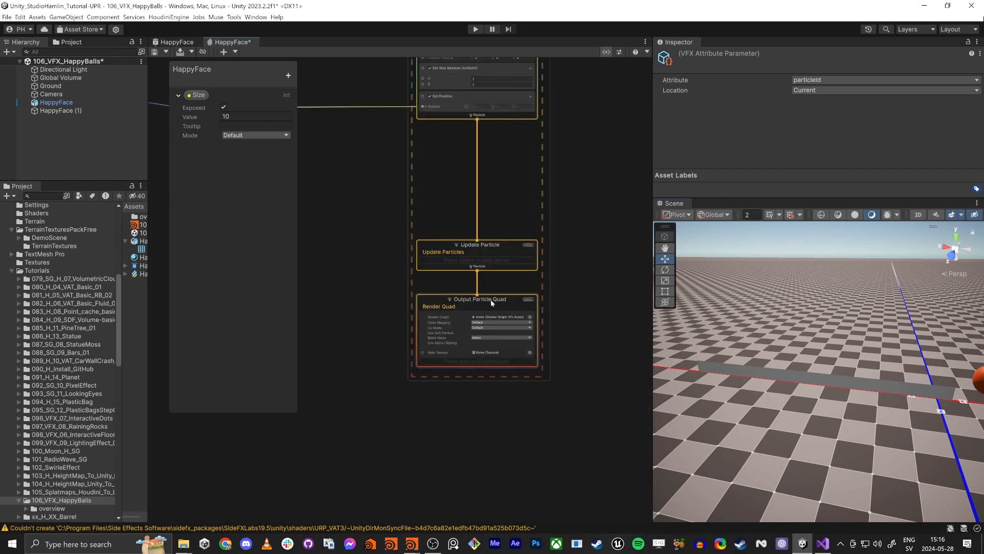
left_click(468, 314)
key("Delete")
- Add an Output Particle Mesh context fed by Update Particle and place it below that context
scroll(479, 342, "down", 4)
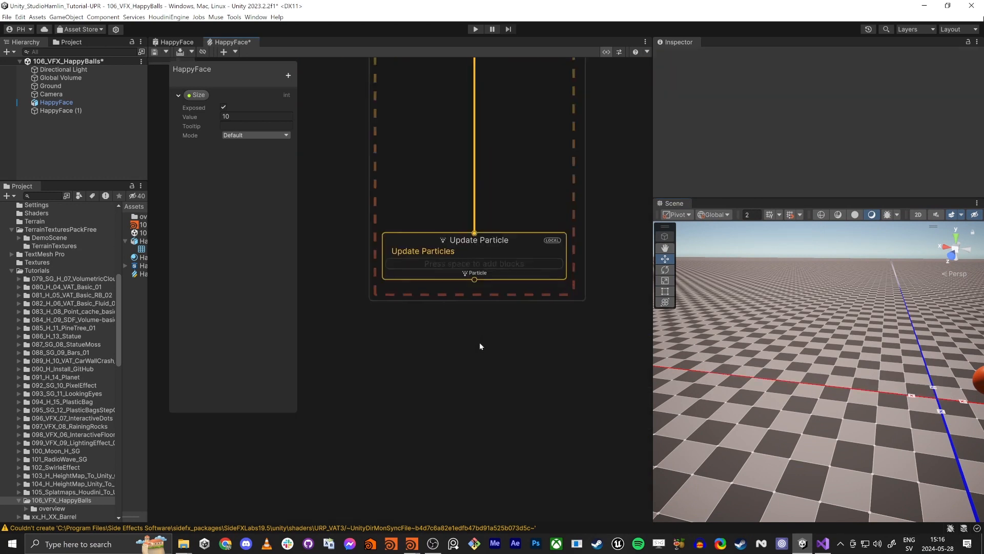
middle_click_drag(479, 343, 468, 270)
left_click(463, 207)
left_click_drag(464, 208, 472, 279)
type("mesh")
key("Return")
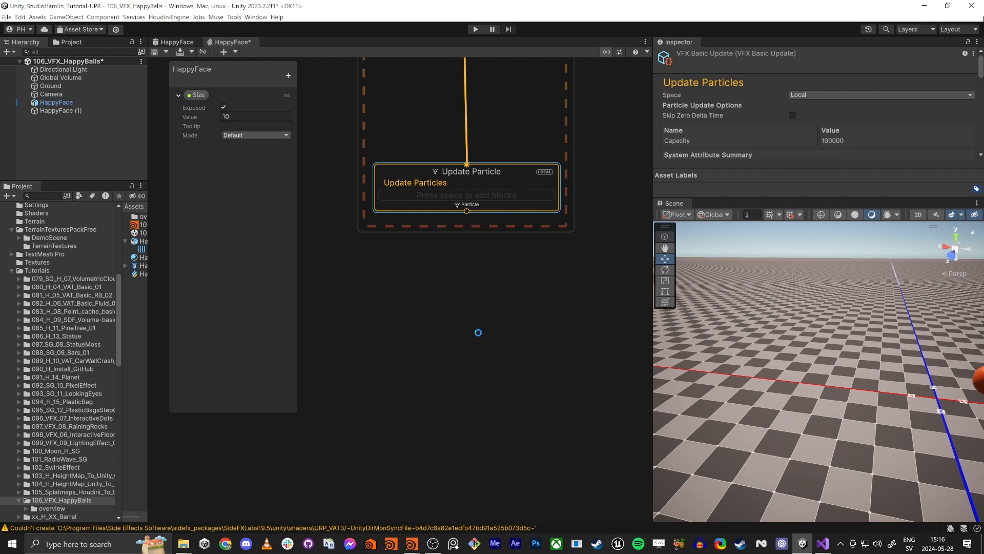
left_click_drag(470, 299, 455, 323)
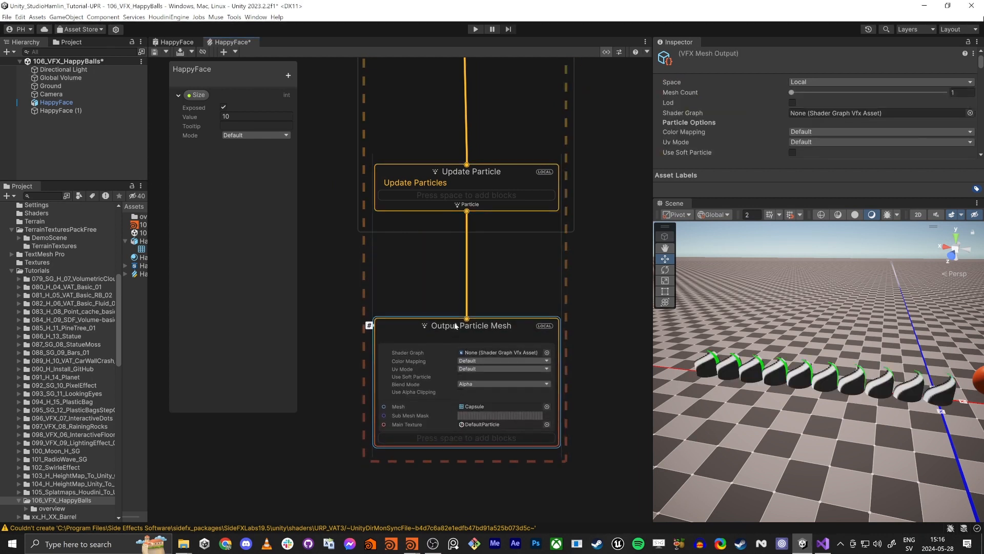
- Widen the asset list, review the HappyFace model's import settings, and assign HappyFace_Mesh as the Output Particle Mesh's mesh
left_click_drag(147, 318, 213, 308)
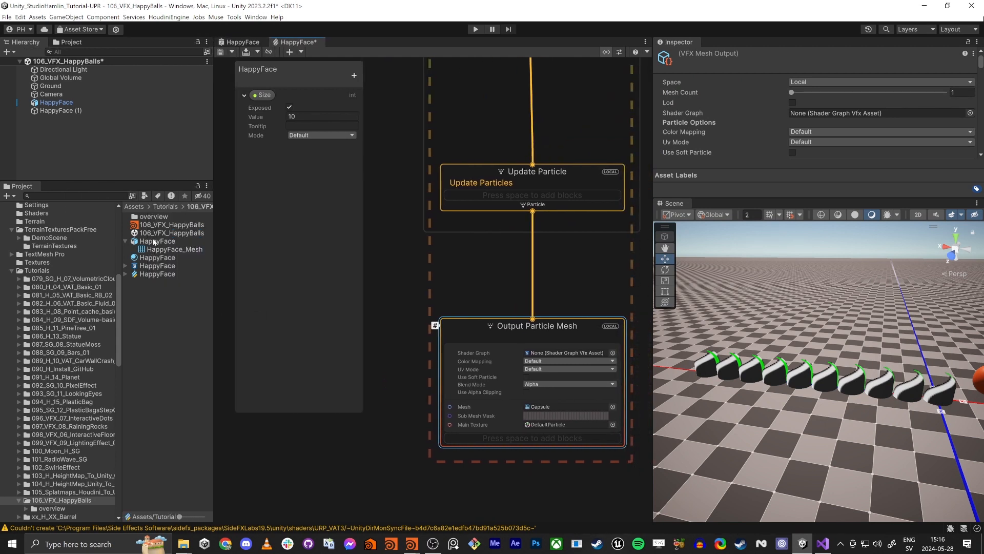
left_click(157, 242)
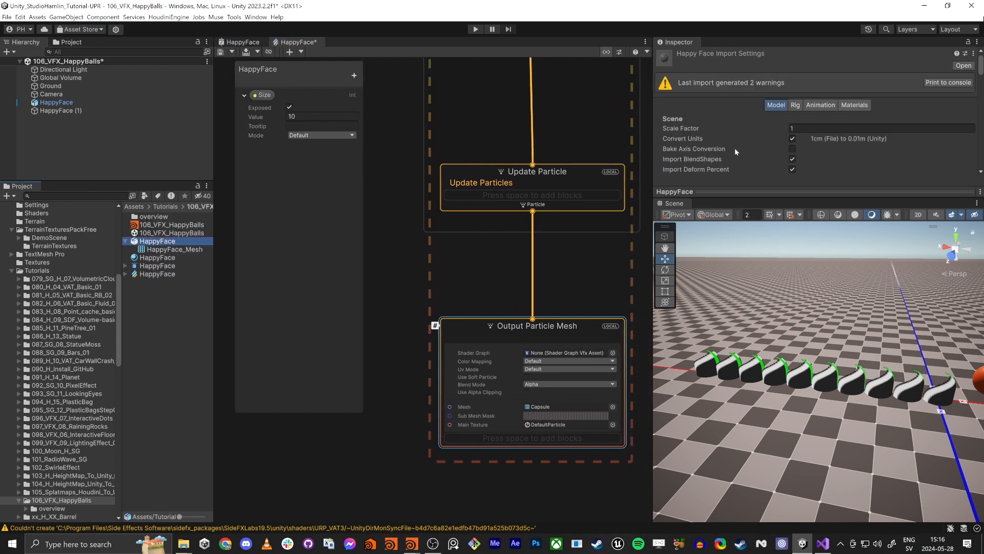
scroll(734, 148, "down", 6)
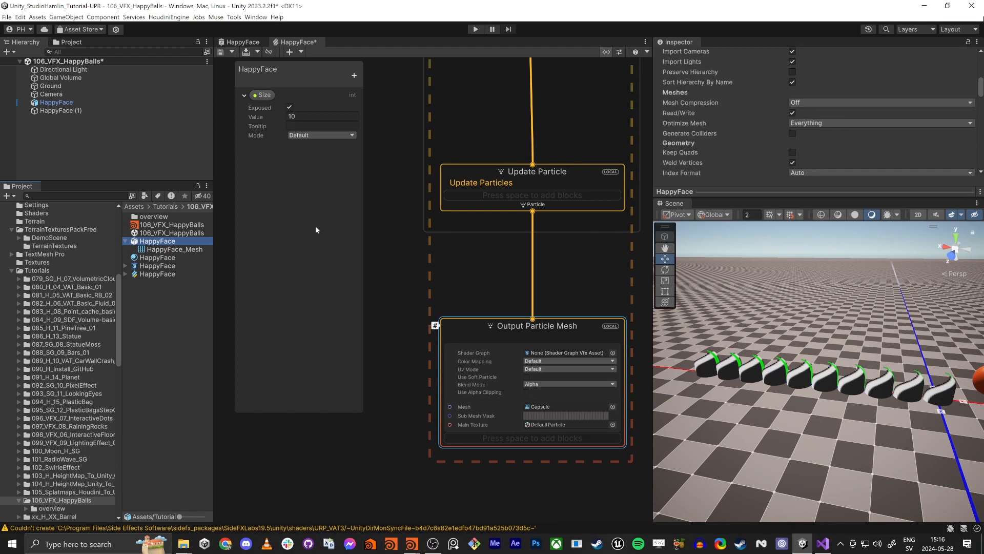
left_click(175, 251)
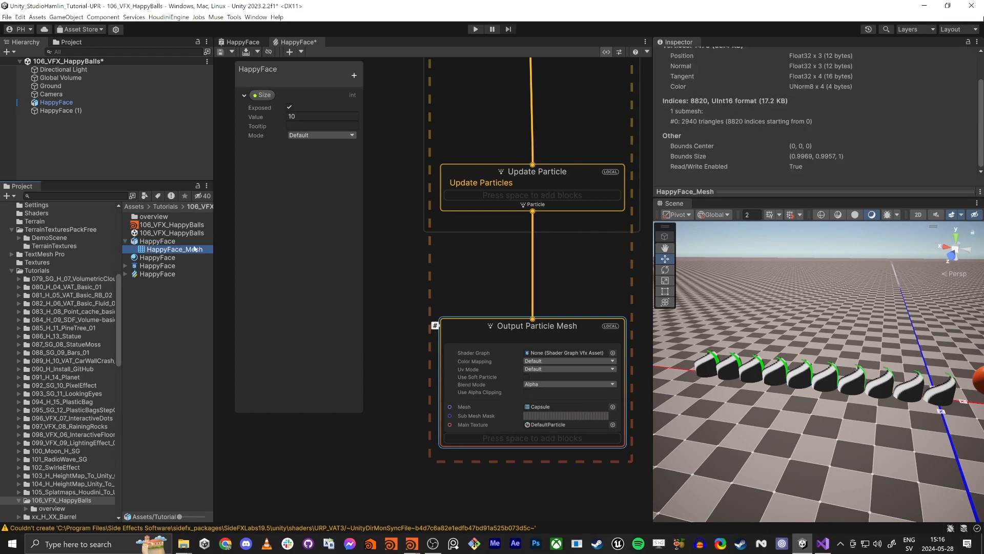
left_click_drag(169, 252, 548, 408)
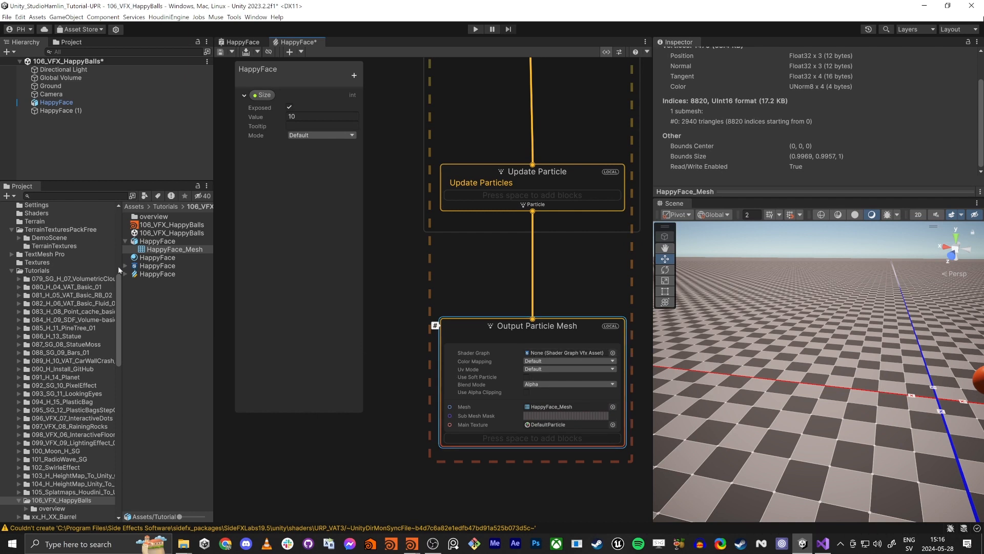
- Check the HappyFace shader graph's Support VFX Graph setting and assign that graph as the Output Particle Mesh's Shader Graph
left_click(140, 266)
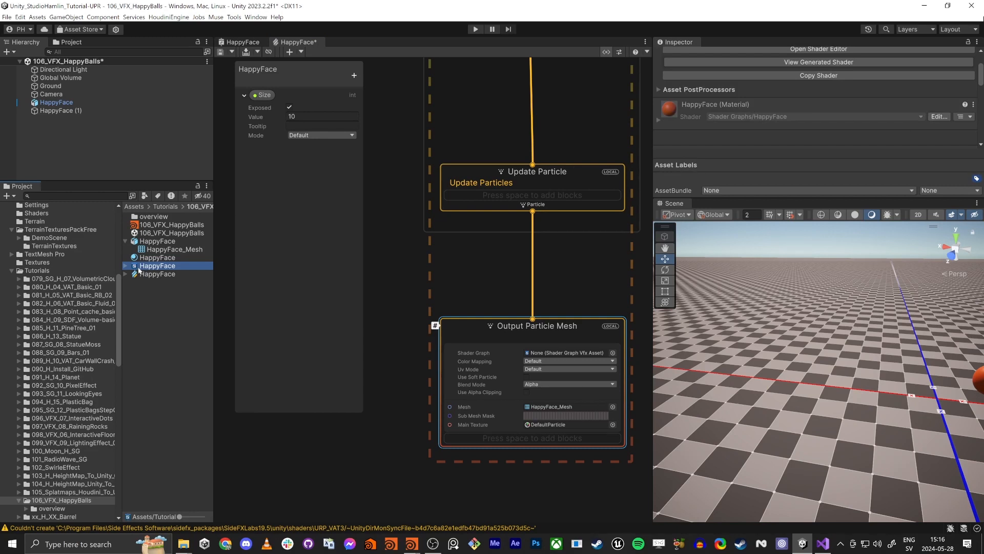
left_click(242, 42)
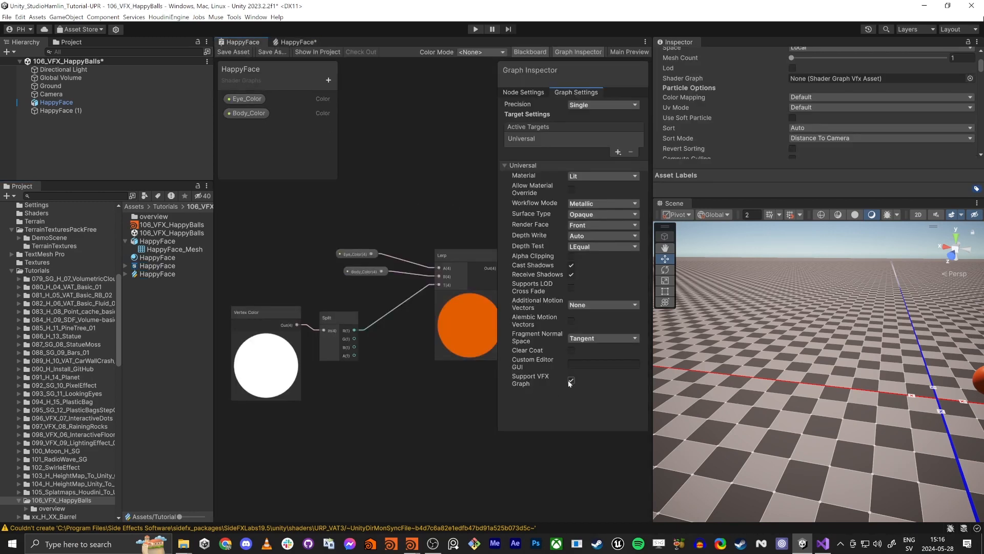
left_click(290, 45)
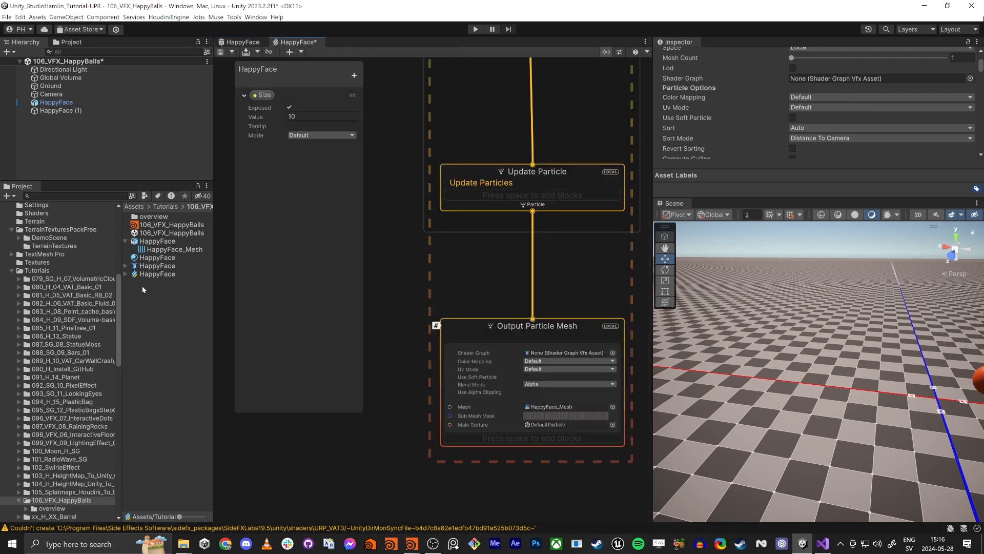
left_click(126, 266)
left_click_drag(145, 271, 560, 359)
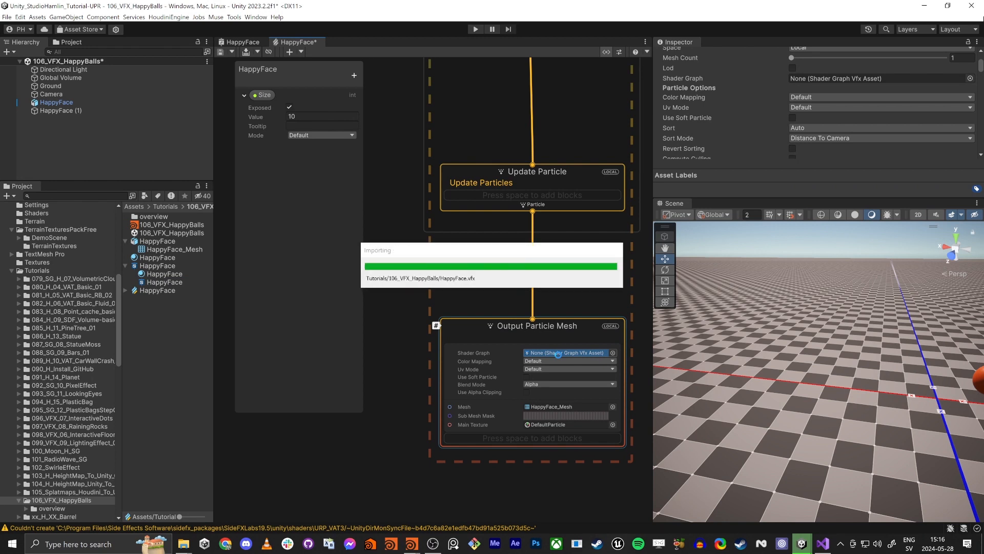
- Narrow the Project browser to give the VFX graph more room
right_click_drag(749, 380, 843, 370)
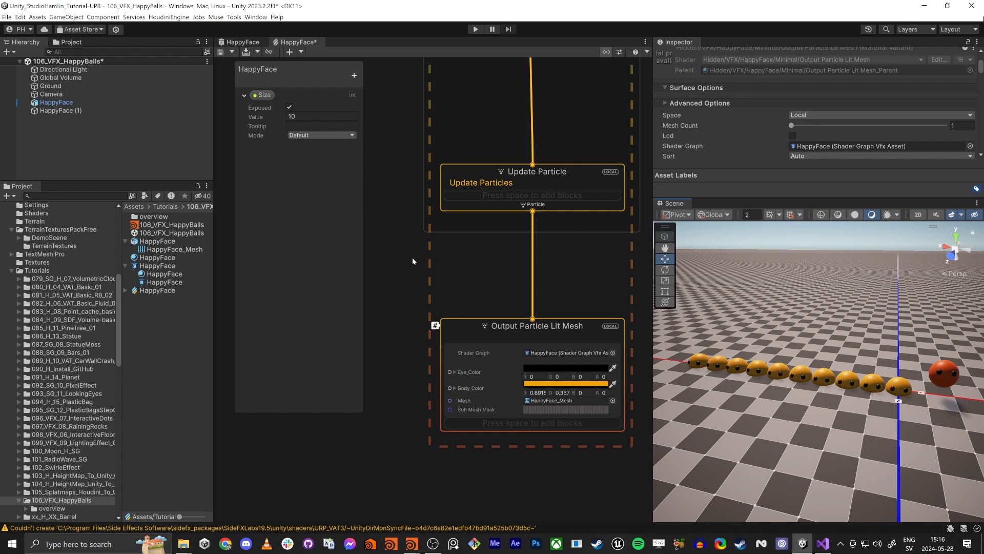
middle_click_drag(413, 261, 417, 326)
left_click_drag(216, 194, 94, 194)
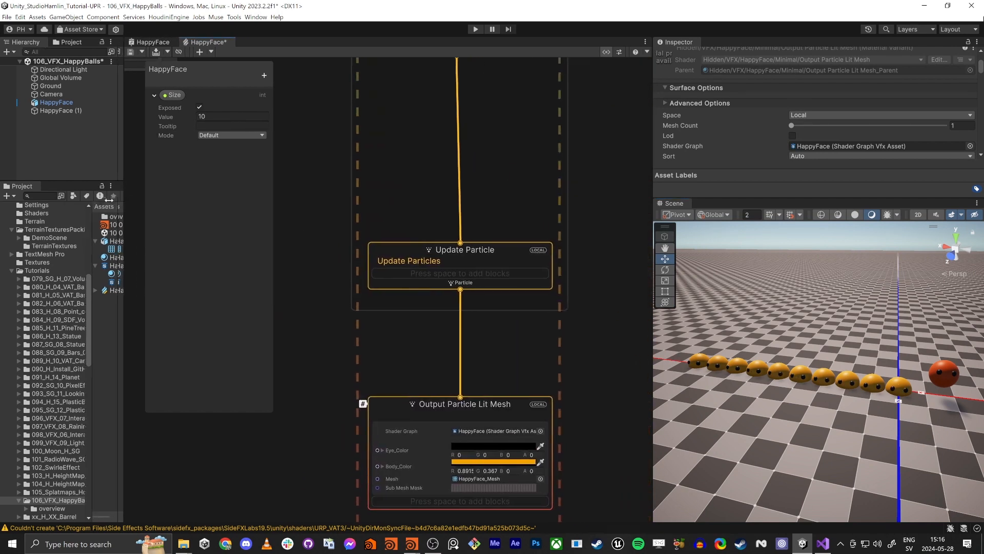
- Set the Modulo node's B input to 20 and save the graph to test a longer row of faces
middle_click_drag(347, 198, 486, 328)
scroll(486, 328, "down", 4)
middle_click_drag(373, 345, 459, 362)
scroll(410, 318, "up", 6)
middle_click_drag(409, 318, 484, 337)
scroll(440, 323, "up", 2)
left_click(447, 309)
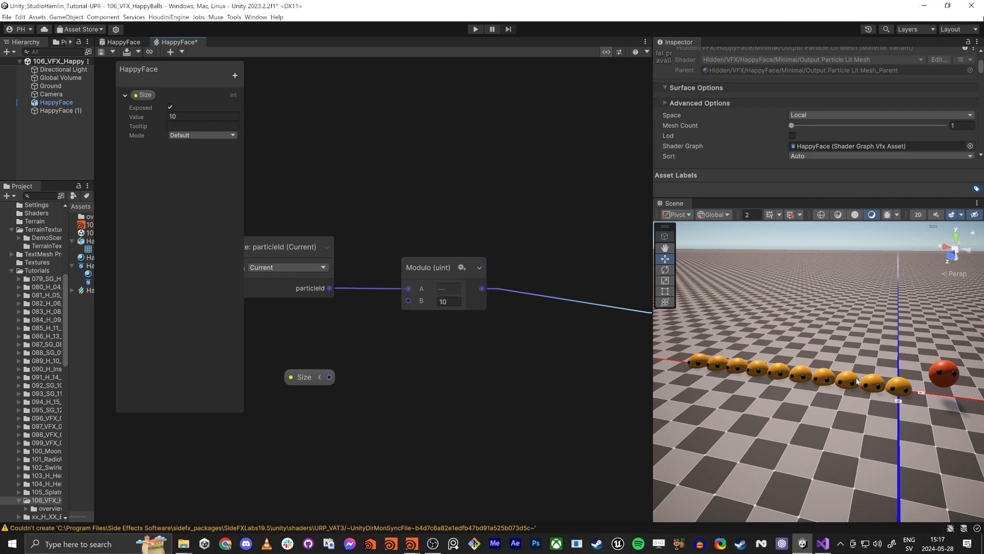
left_click(448, 301)
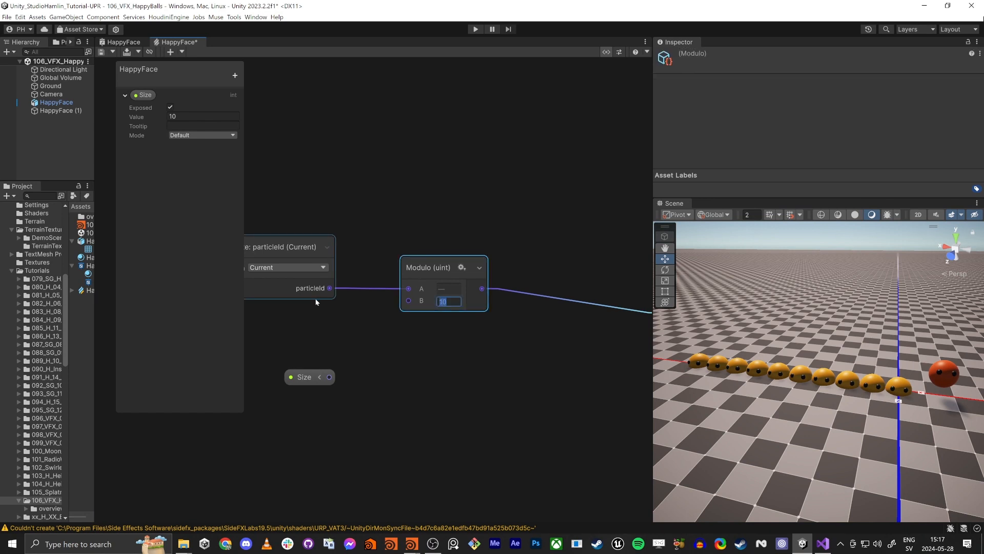
type("2")
mouse_move(821, 369)
right_mouse_down()
mouse_move(797, 379)
mouse_move(803, 364)
right_mouse_up()
left_click(102, 53)
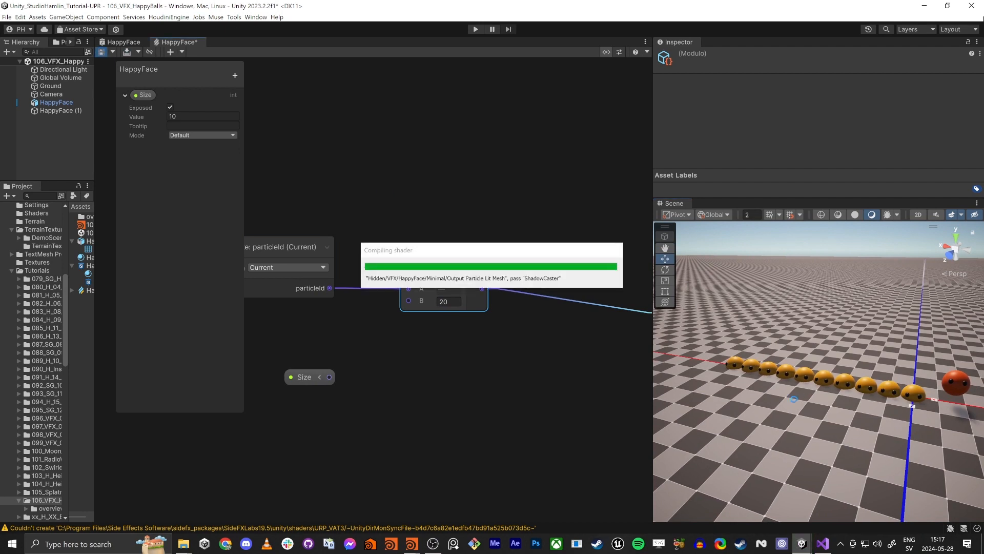
right_click_drag(797, 405, 804, 411)
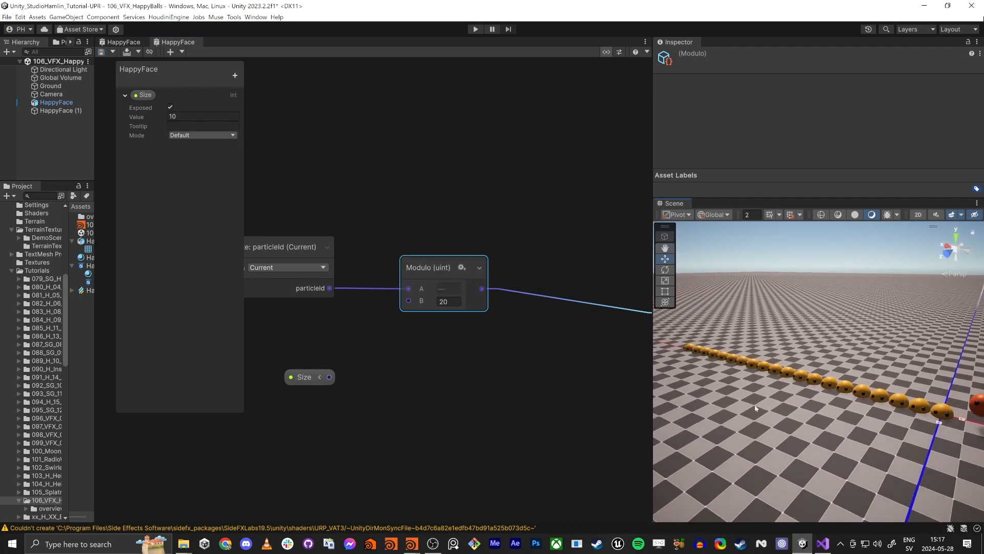
- Connect the Size property to the Modulo node's B input and inspect the row of faces in the scene
left_click(442, 300)
left_click(324, 342)
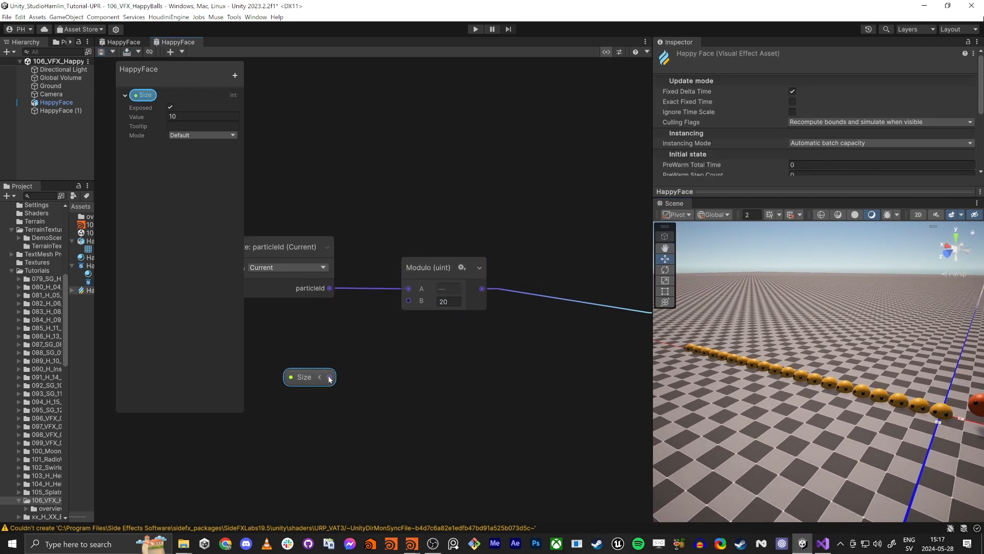
left_click_drag(329, 377, 408, 301)
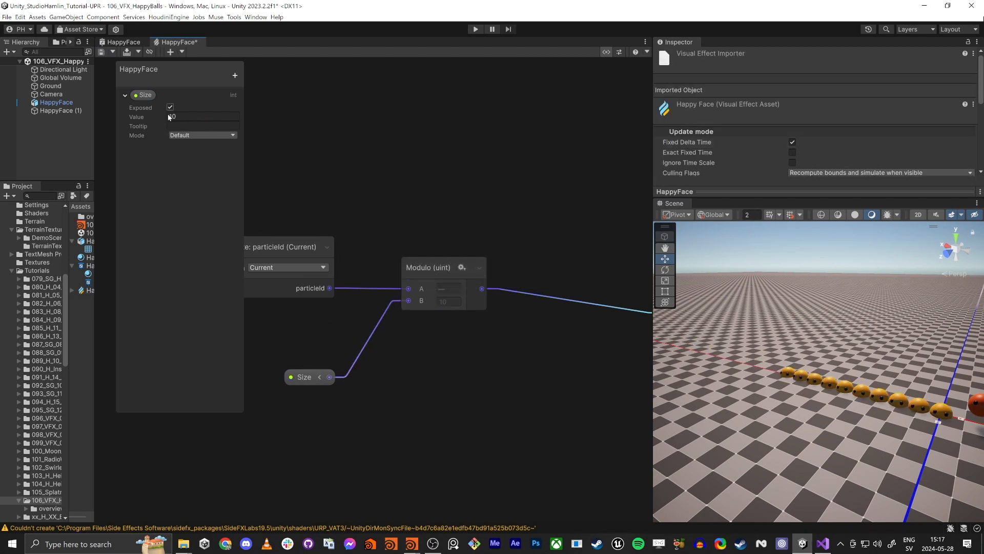
right_click_drag(860, 389, 872, 398)
middle_click_drag(484, 390, 429, 351)
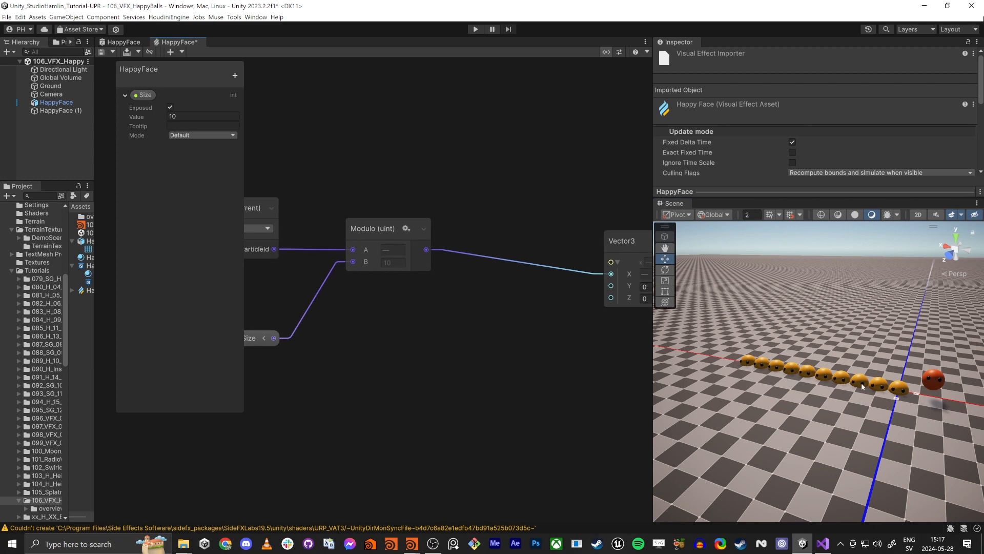
right_click_drag(902, 391, 883, 393)
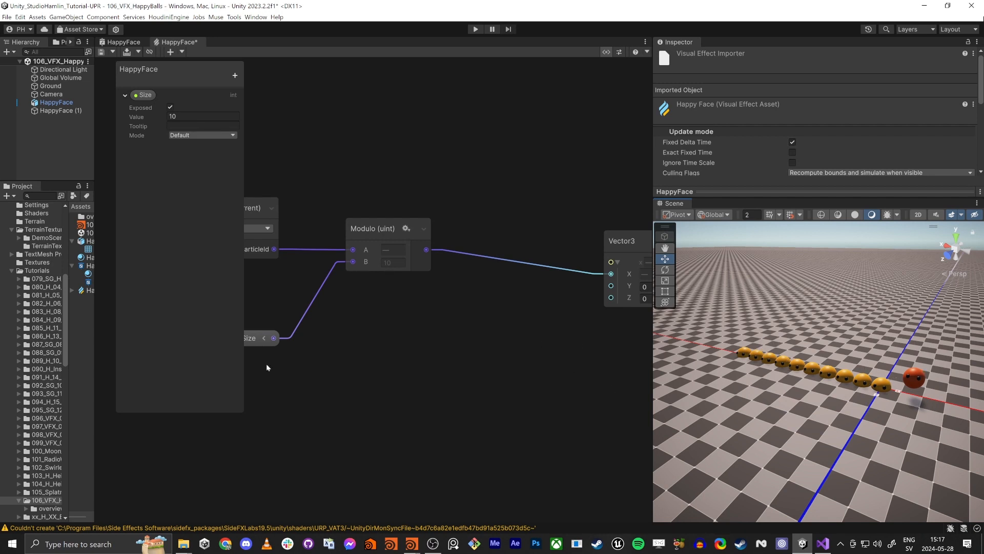
- Hide the blackboard, place the particleId and Size nodes close to Modulo, and move all three above the Vector3 node
scroll(308, 342, "down", 5)
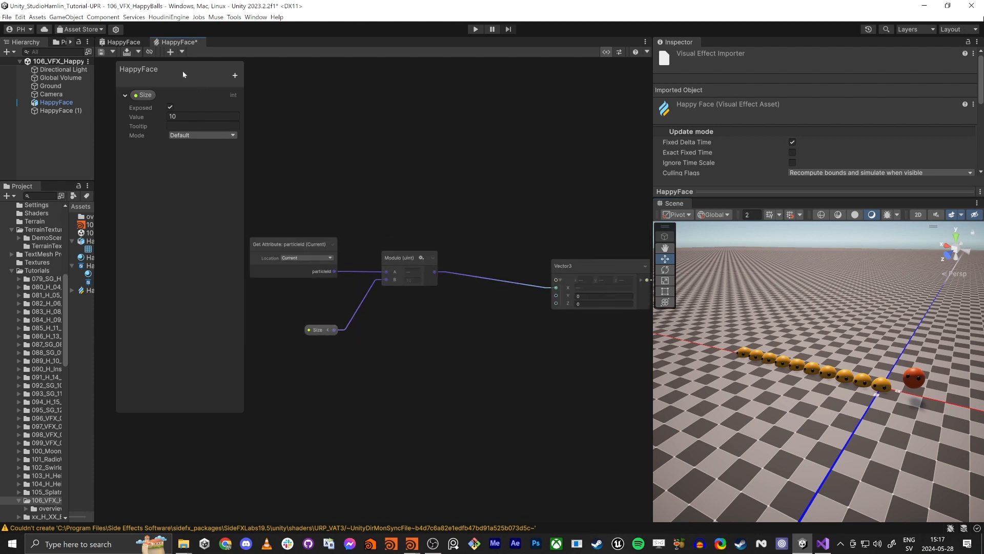
left_click(606, 52)
left_click(296, 252)
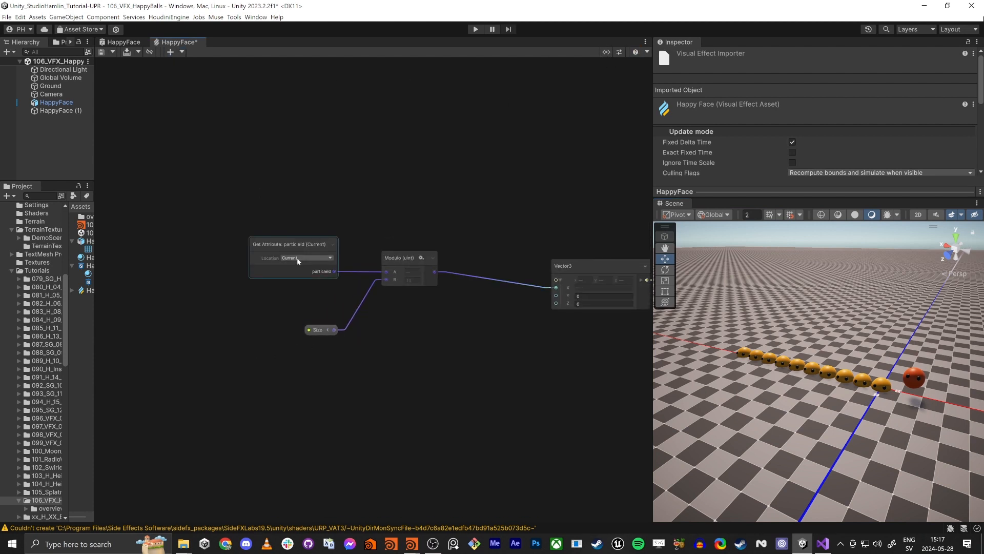
left_click_drag(309, 251, 326, 250)
left_click_drag(318, 333, 332, 292)
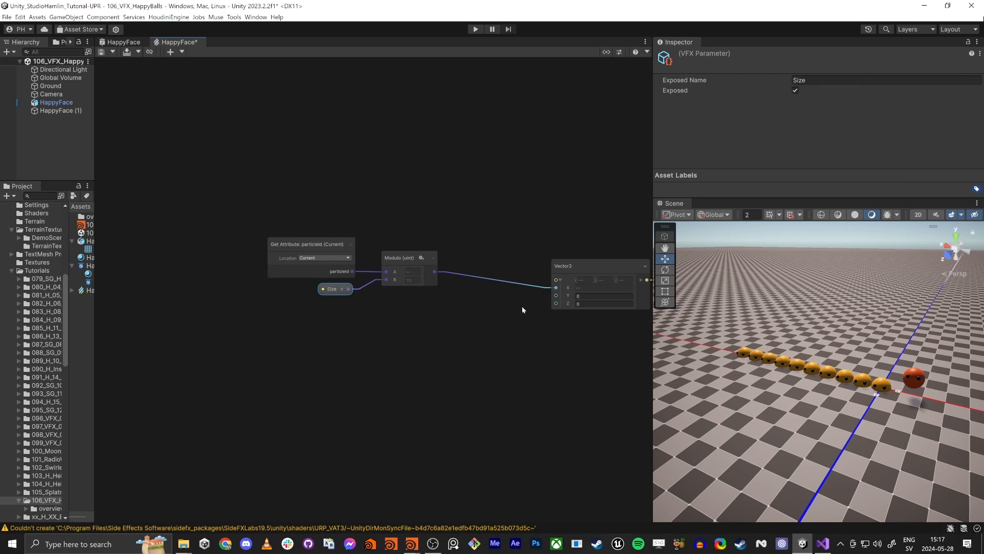
left_click_drag(228, 193, 433, 318)
left_click_drag(401, 257, 406, 197)
- Duplicate the particleId, Size and Modulo nodes and place the copies below the originals
left_click_drag(244, 287, 445, 169)
key("ctrl+c")
key("ctrl+v")
left_click_drag(364, 367, 260, 353)
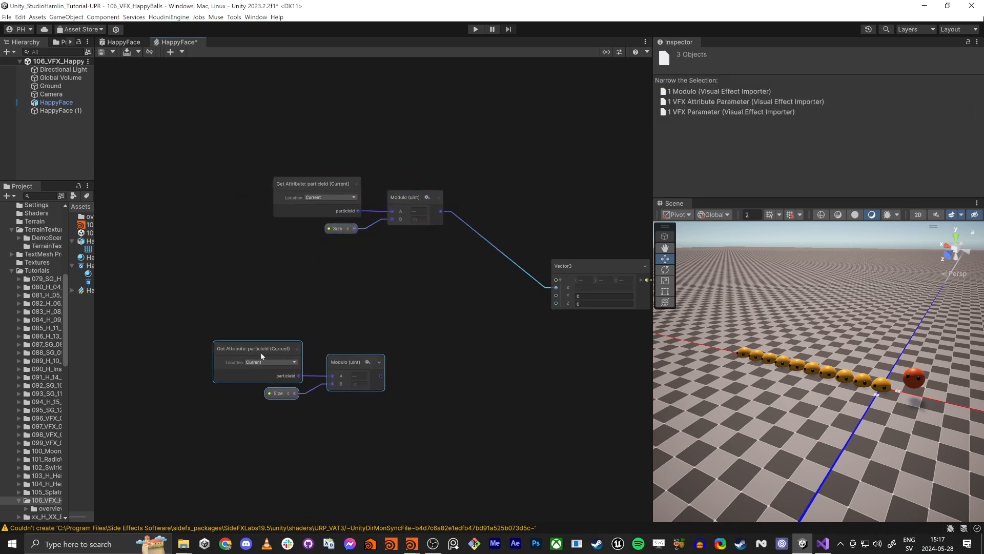
- Replace the copied Modulo node with a Divide node
middle_click_drag(322, 327, 293, 279)
scroll(302, 245, "up", 3)
scroll(372, 294, "down", 2)
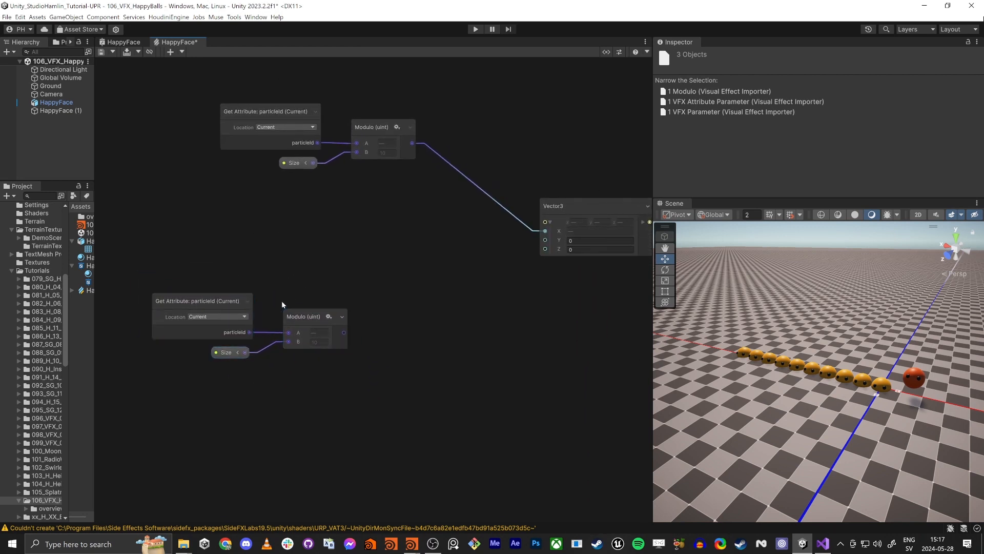
left_click(288, 311)
key("Delete")
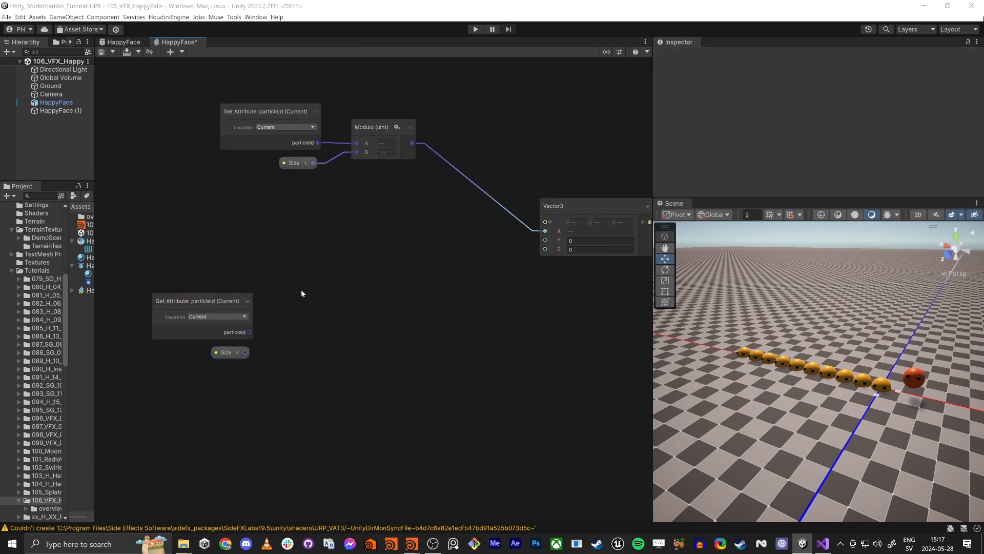
key("space")
type("divide")
key("Return")
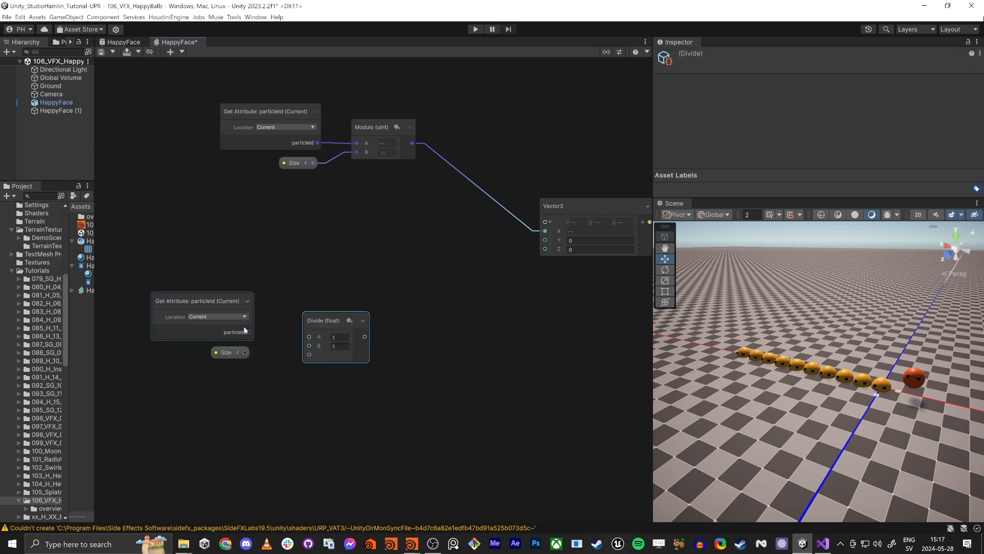
- Feed the copied particleId into Divide's A input and the copied Size into B, tidying the three nodes' placement
left_click_drag(249, 332, 310, 337)
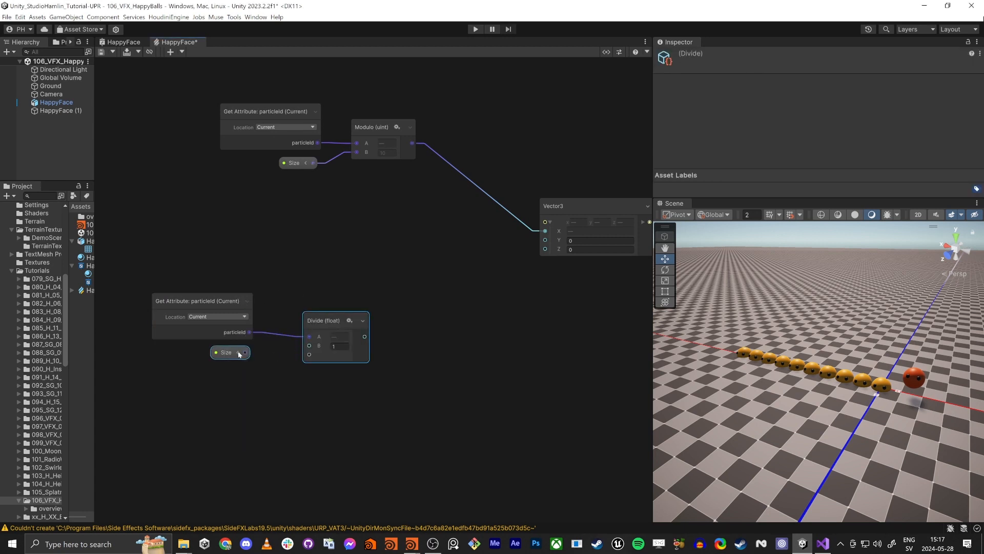
left_click_drag(223, 350, 218, 361)
left_click(224, 300)
left_click_drag(316, 325, 319, 306)
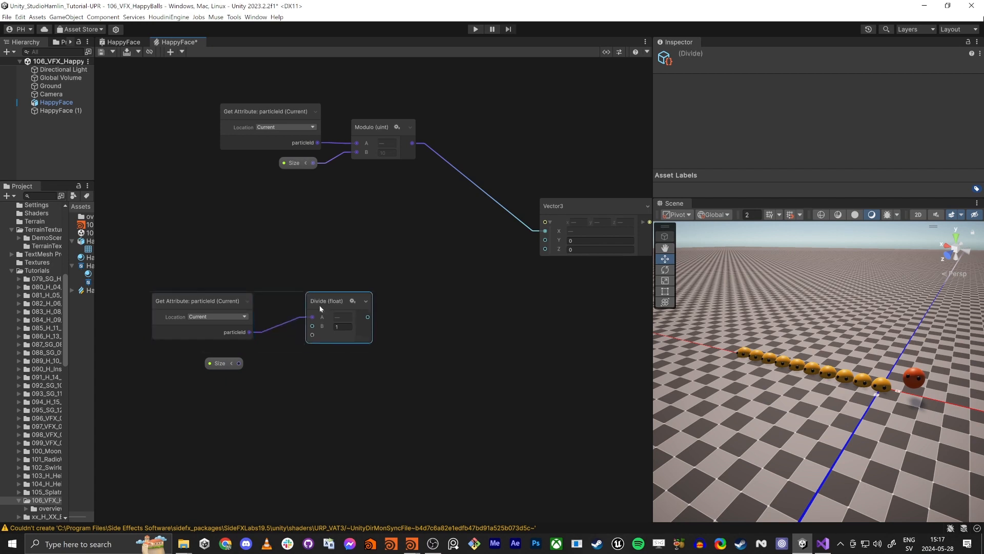
left_click_drag(239, 363, 311, 326)
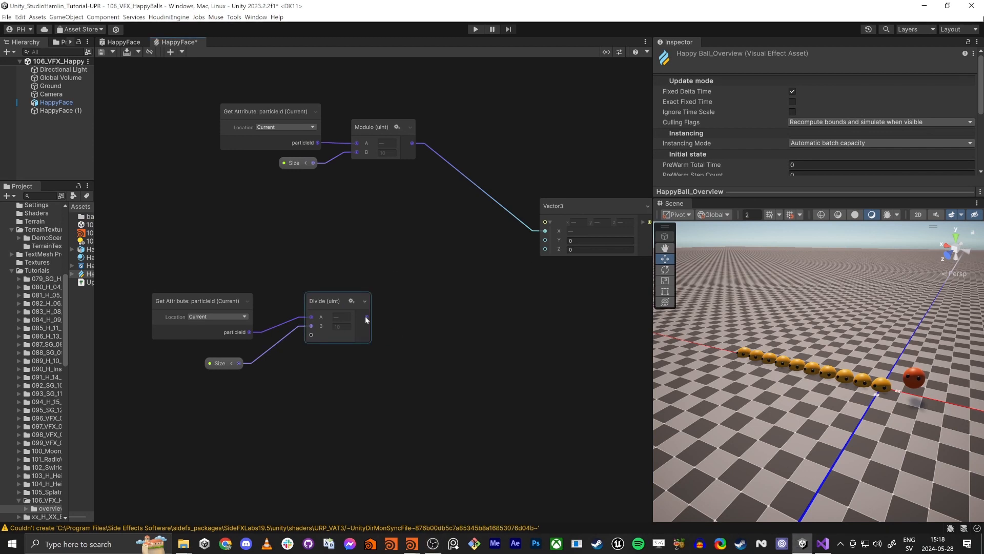
- Connect Divide's output to the Vector3's Z input and inspect the particle layout in the scene
left_click_drag(367, 317, 545, 250)
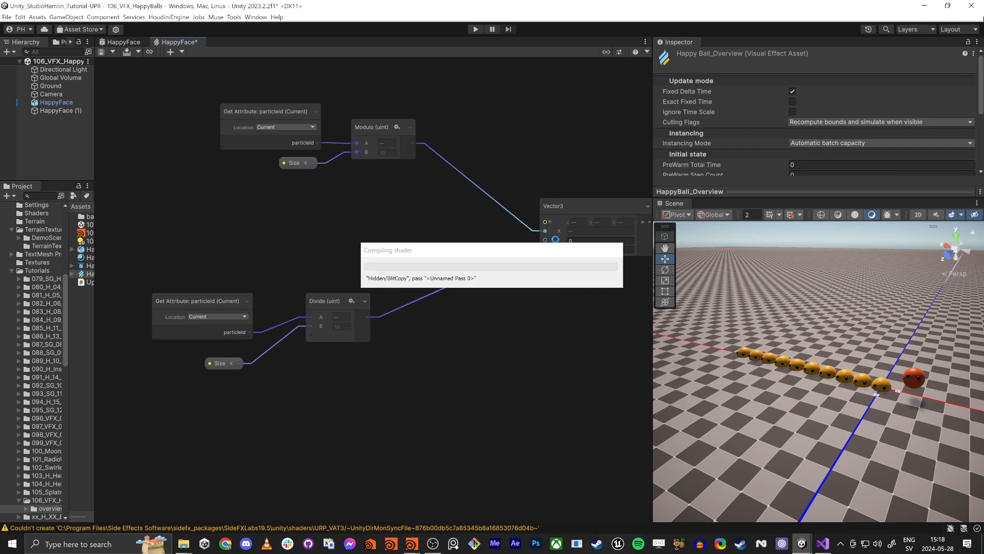
left_click_drag(779, 396, 845, 420, "alt")
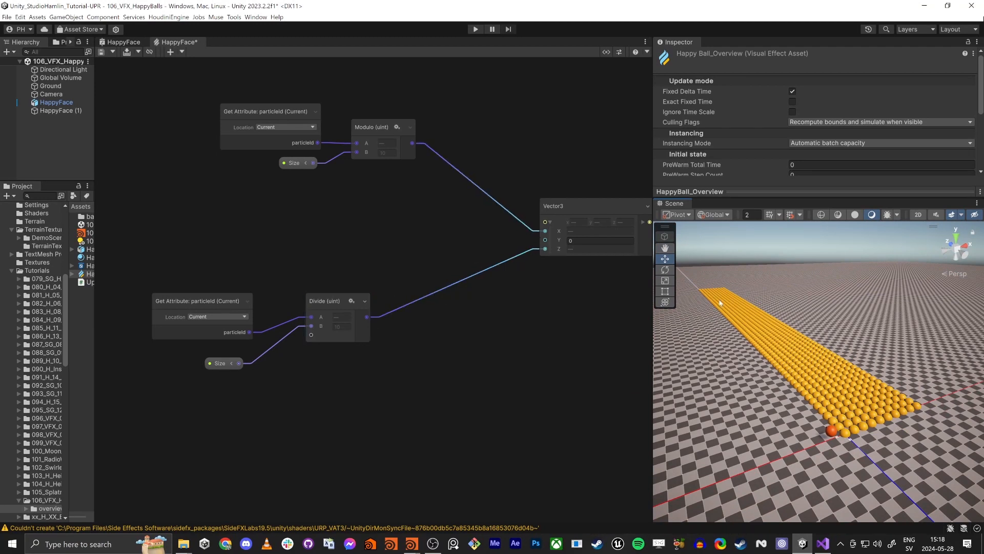
right_click(439, 346)
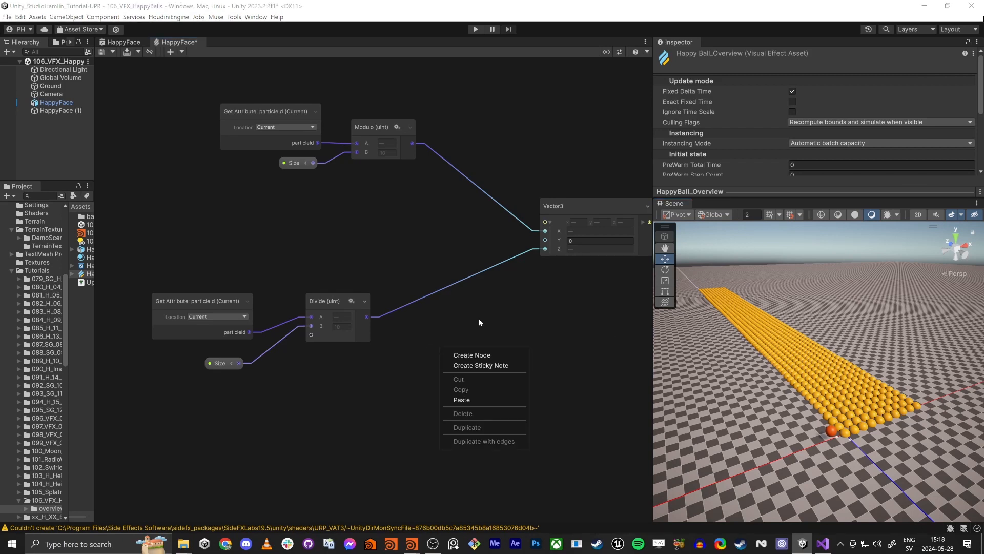
middle_click_drag(516, 316, 513, 314)
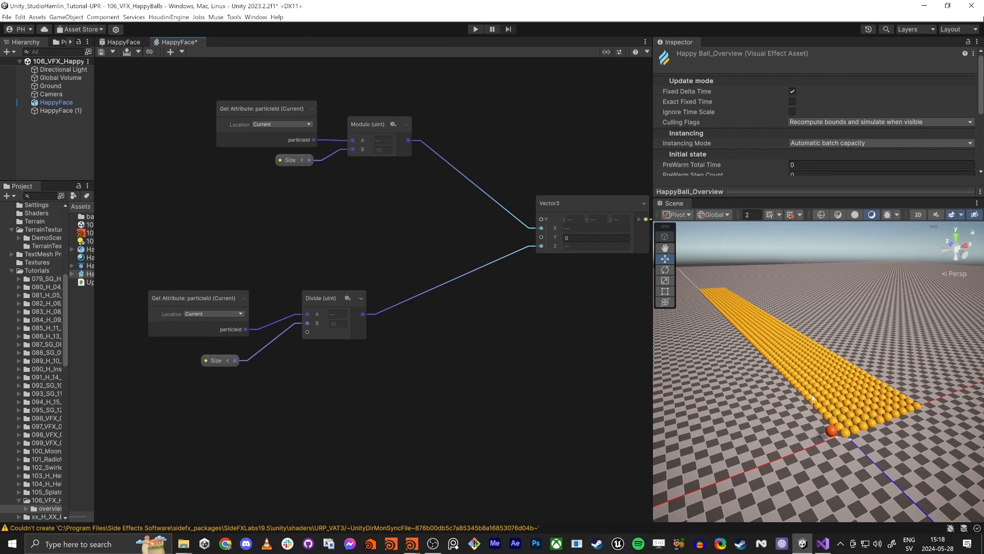
middle_click_drag(418, 347, 411, 318)
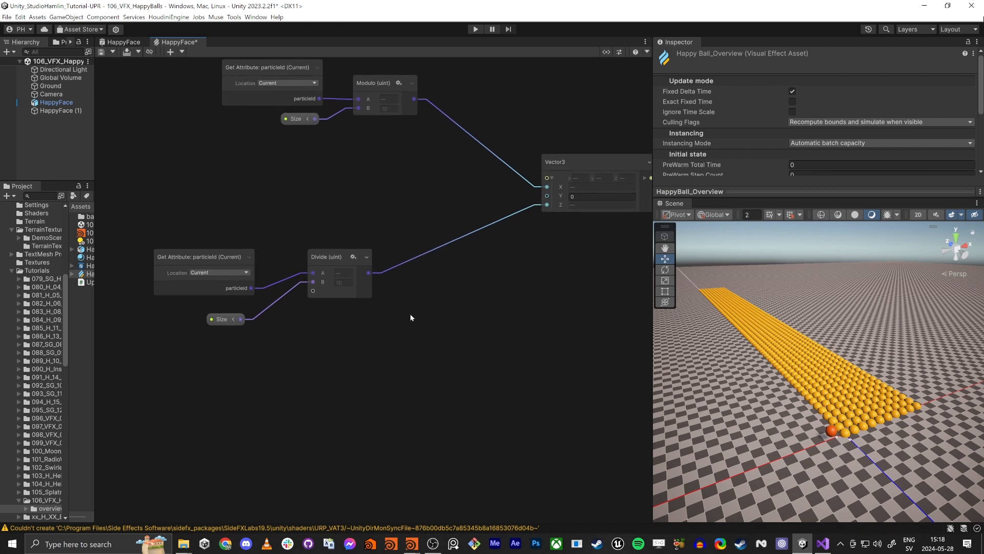
middle_click_drag(355, 371, 356, 368)
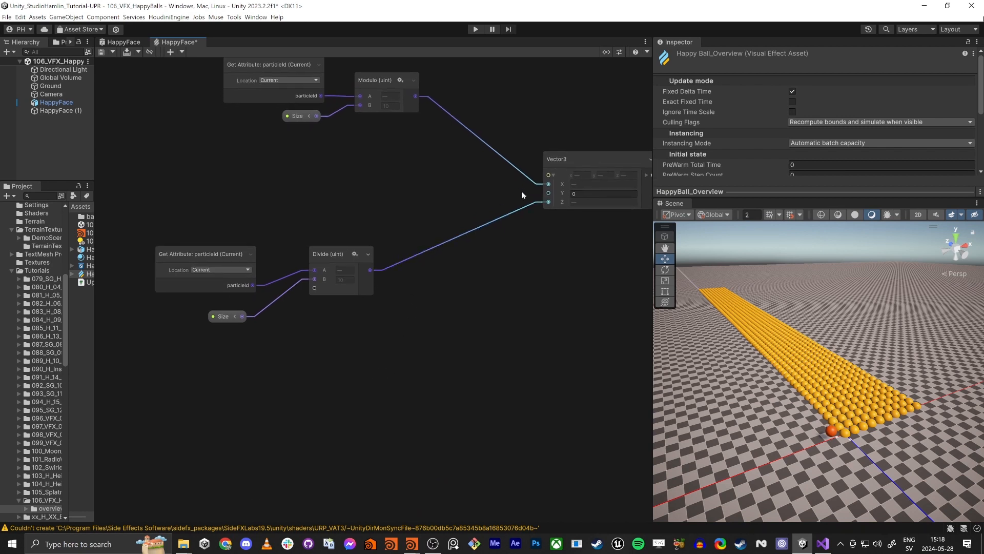
- Add another Get Attribute: particleId node and place it below the Divide group
middle_click_drag(388, 329, 414, 300)
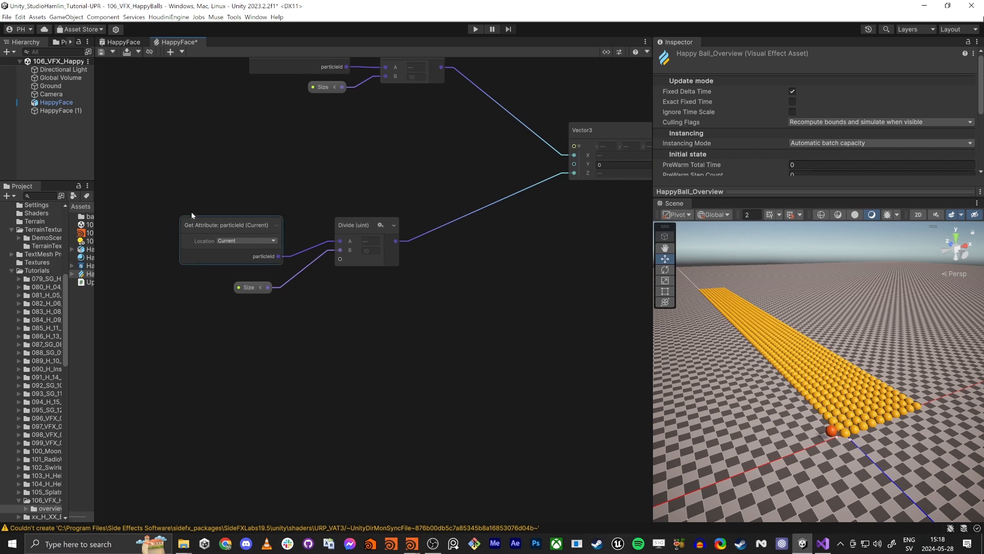
key("space")
type("ge")
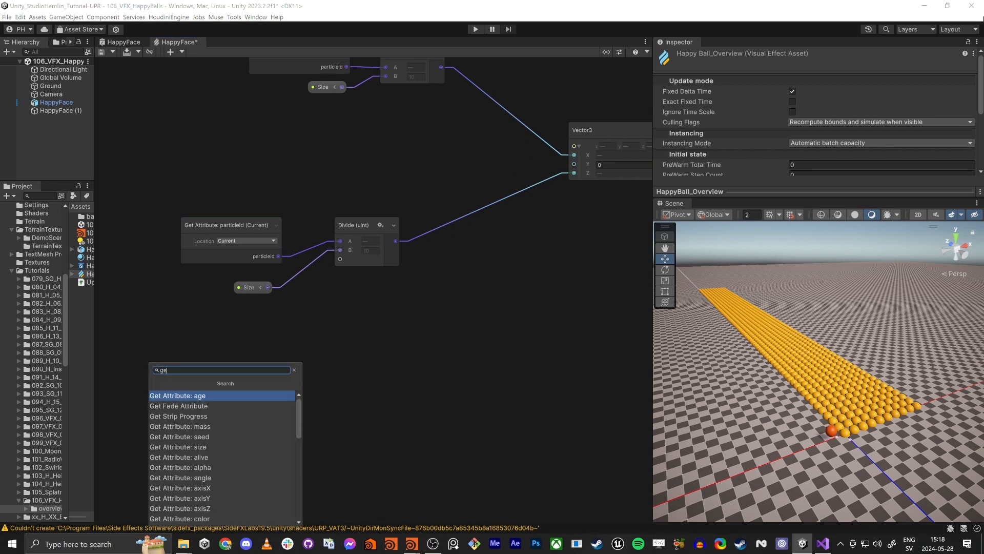
type("t id")
key("Return")
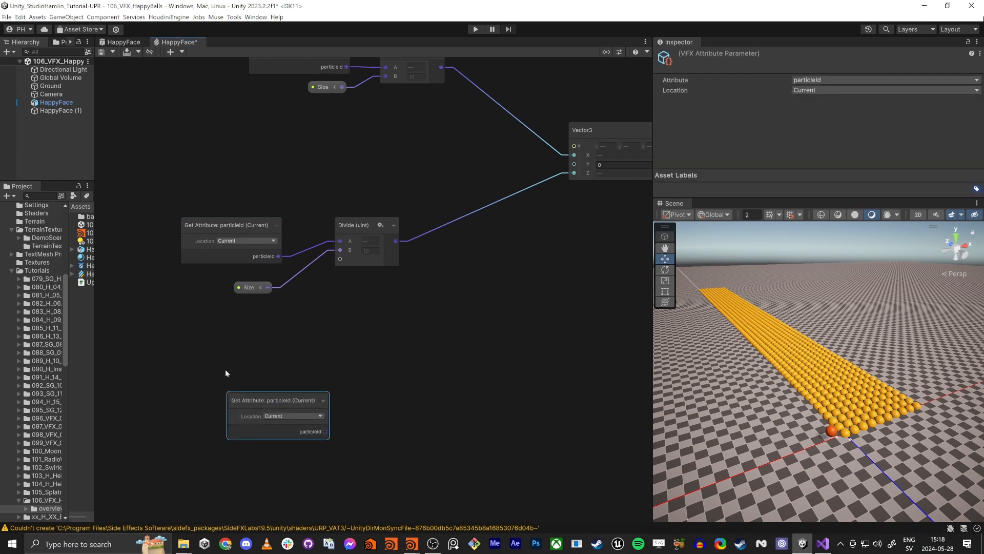
left_click_drag(260, 399, 206, 386)
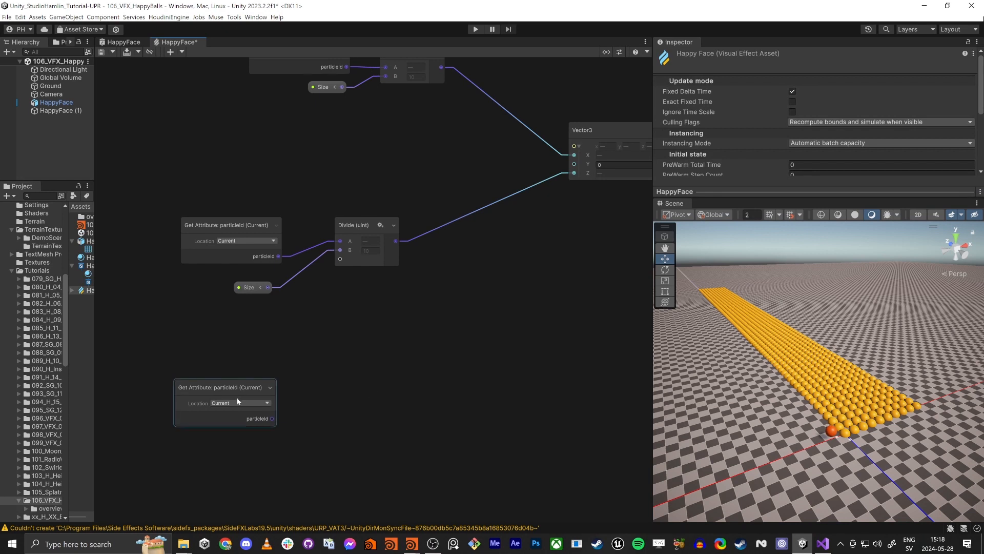
left_click_drag(232, 384, 269, 350)
- Add another Size property node and place it below the new particleId node
left_click(241, 449)
key("space")
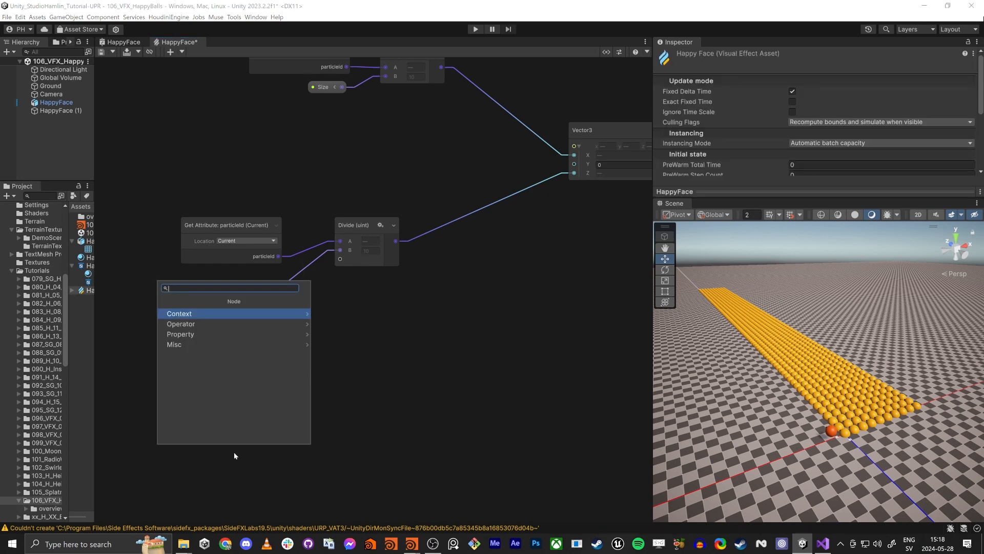
type("size")
key("Return")
left_click_drag(256, 487, 210, 420)
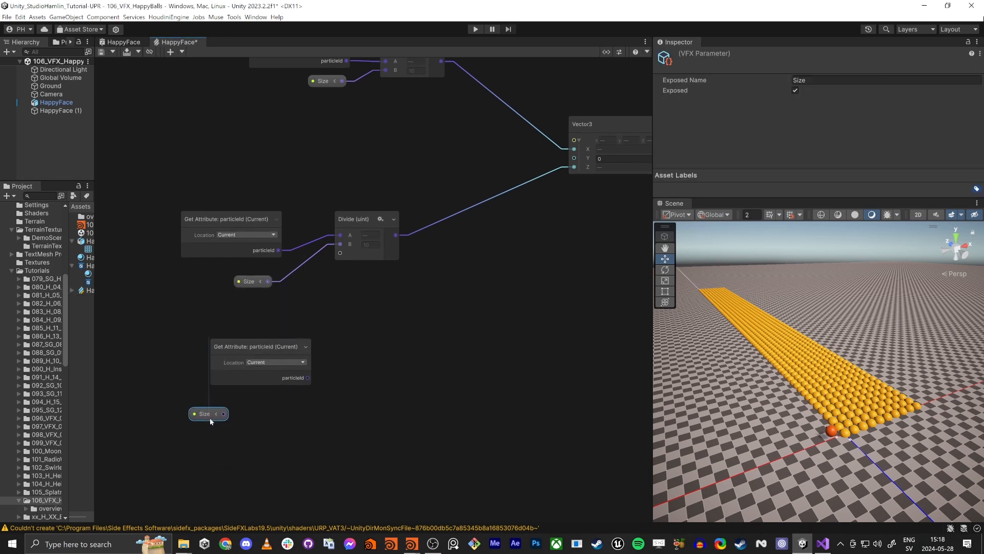
- Add a Power node with the new Size property feeding its A input
key("space")
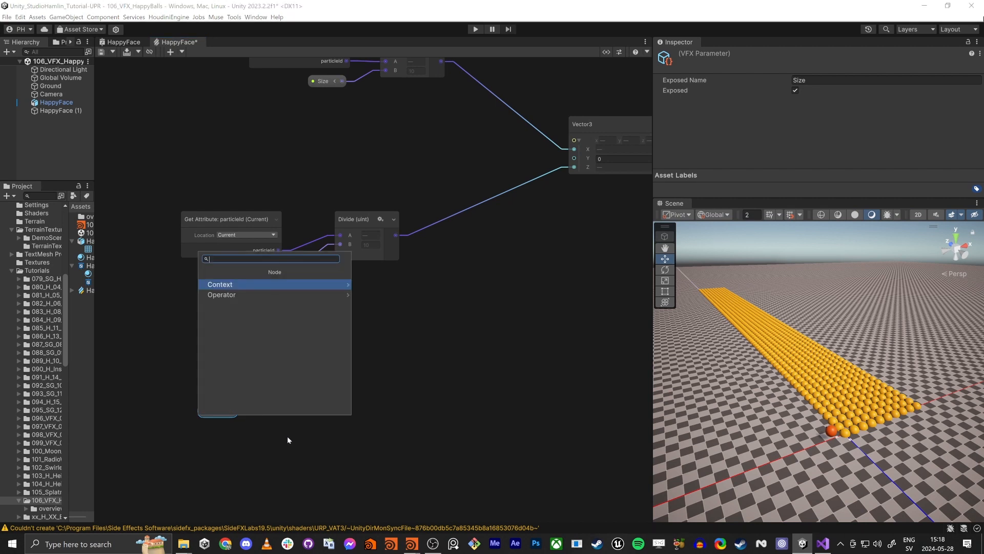
type("power")
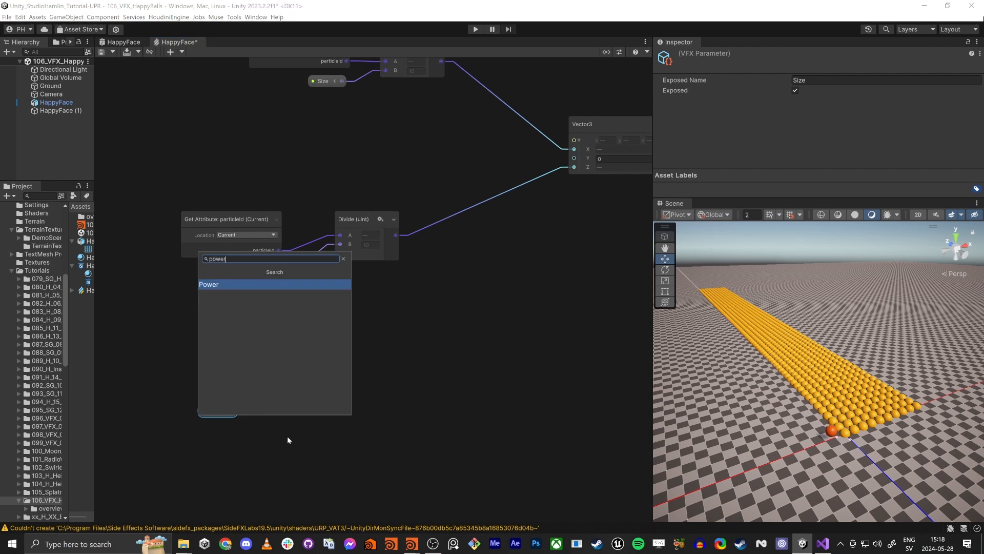
key("Return")
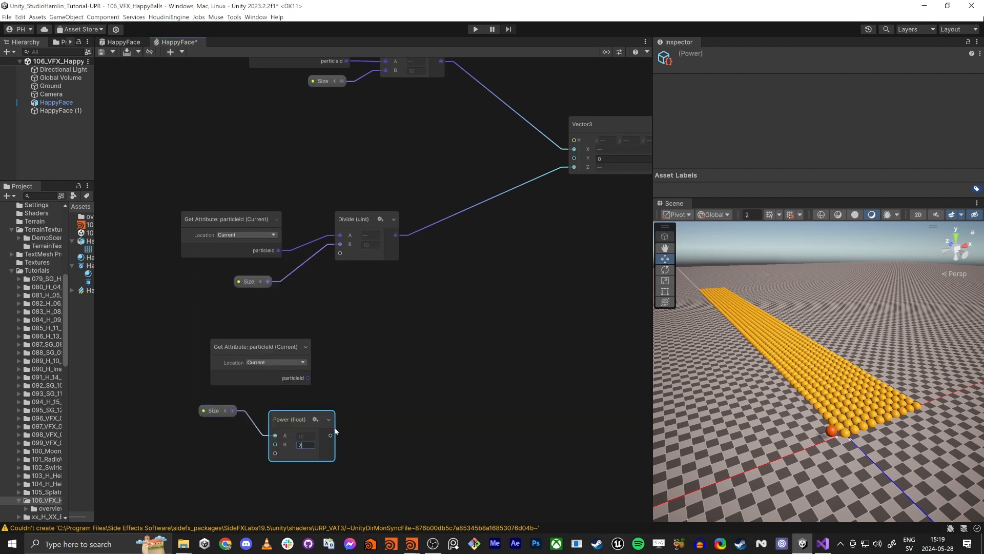
- Duplicate the Size and Power nodes below the originals and delete the copied Power node, keeping the extra Size node
left_click(436, 415)
middle_click_drag(437, 415, 512, 298)
left_click_drag(441, 296, 440, 297)
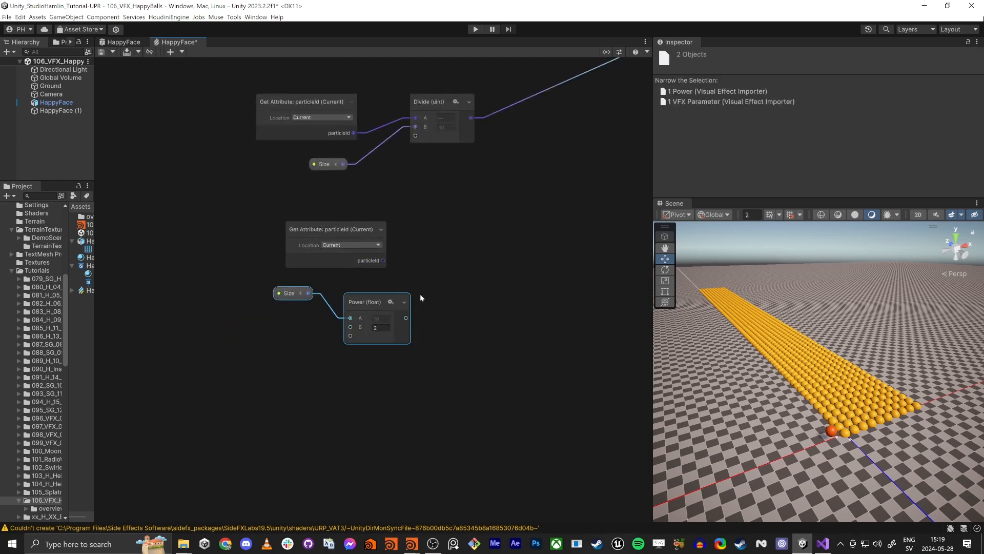
key("ctrl+d")
key("Delete")
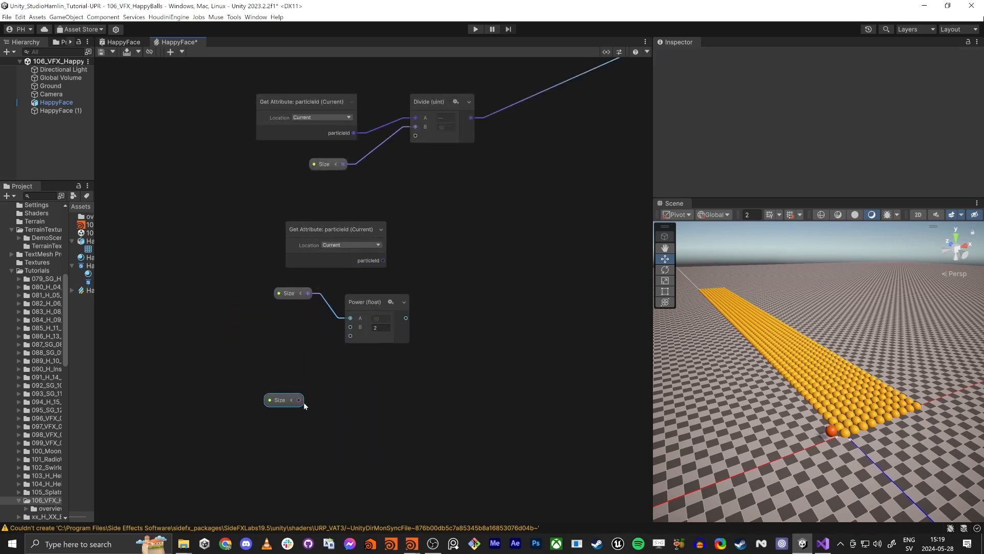
- Add a Multiply node beside the extra Size node and feed Size into both its A and B inputs
left_click_drag(300, 400, 360, 404)
type("mult")
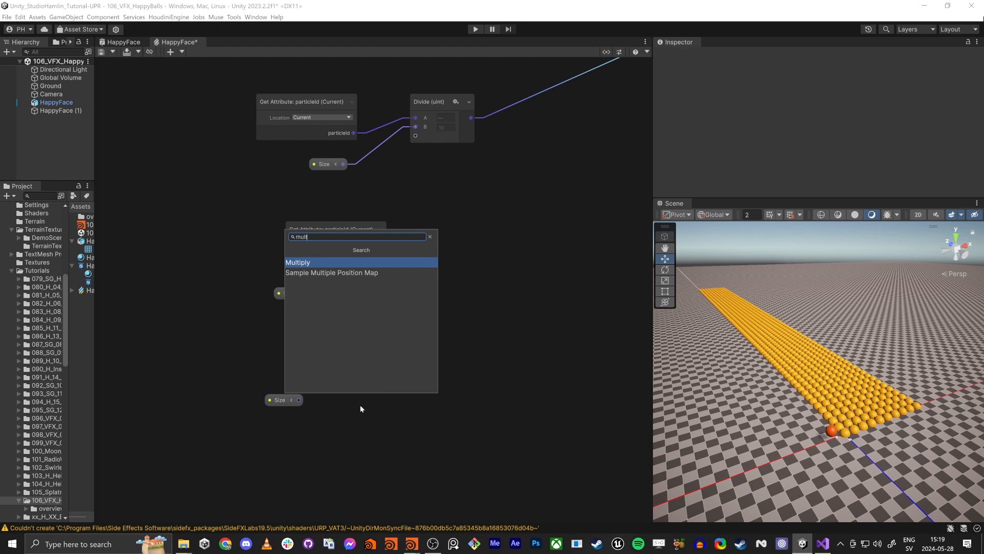
key("Return")
left_click_drag(361, 422, 299, 401)
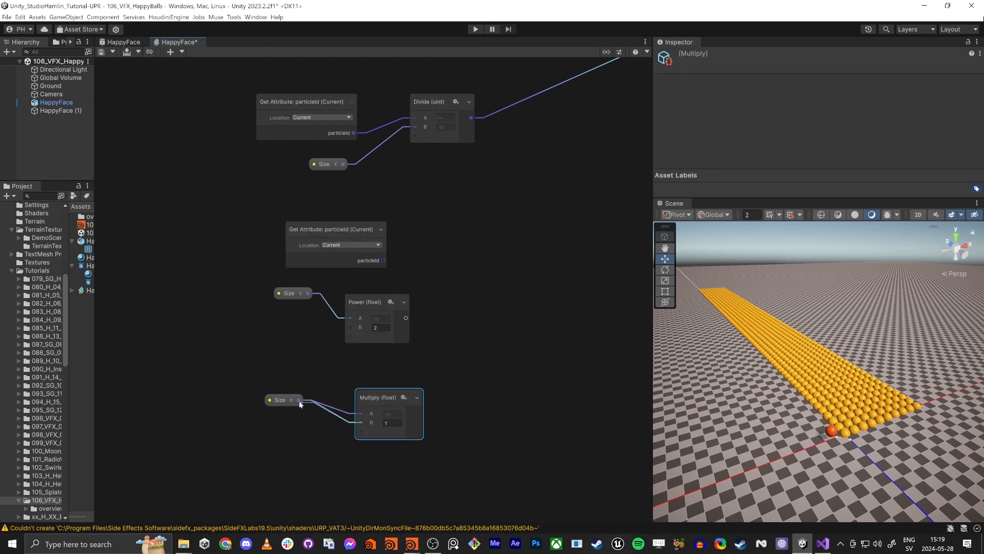
left_click_drag(373, 398, 372, 385)
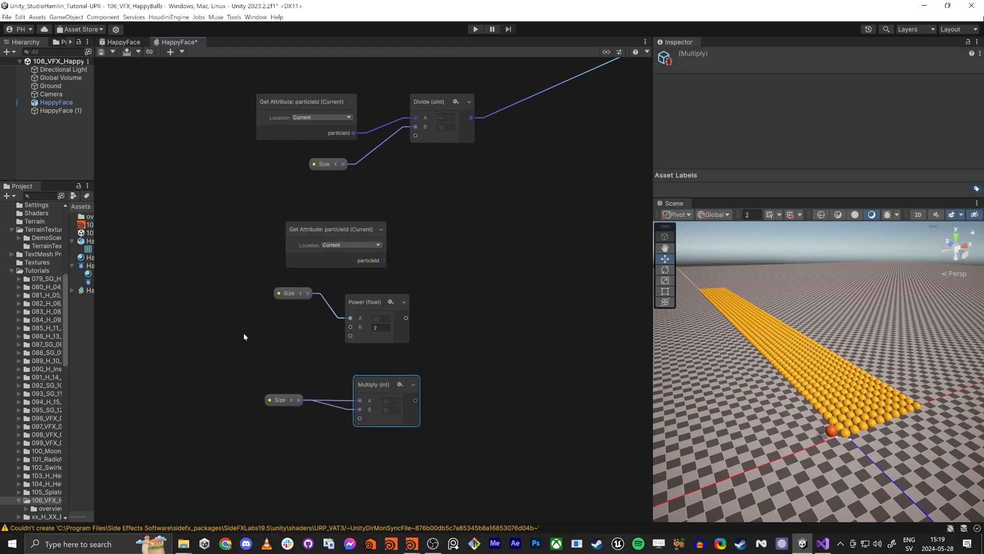
- Delete the Power node with its Size node and move the Size and Multiply pair closer beneath the lowest particleId node
left_click_drag(383, 300, 380, 291)
left_click_drag(247, 370, 426, 271)
key("Delete")
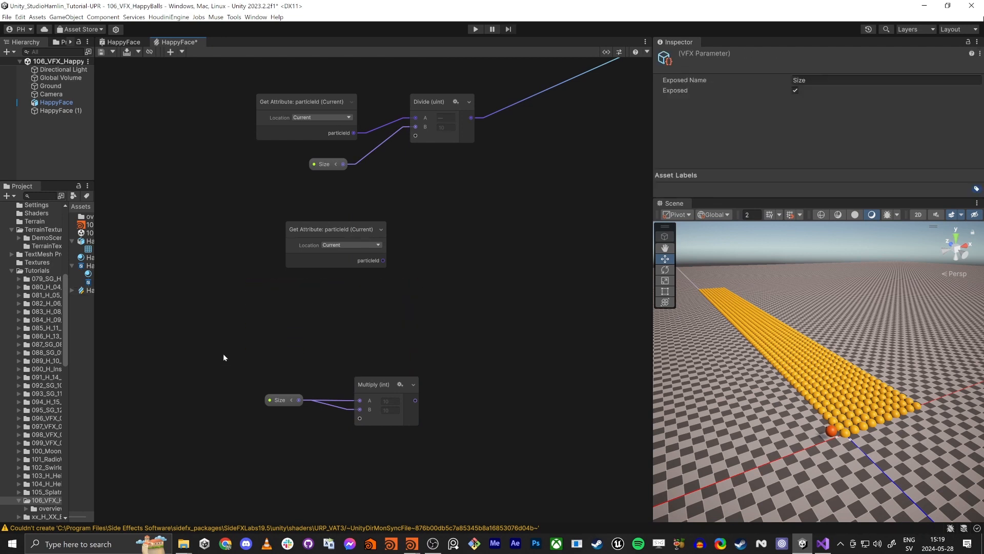
left_click_drag(222, 356, 361, 328)
left_click(448, 303)
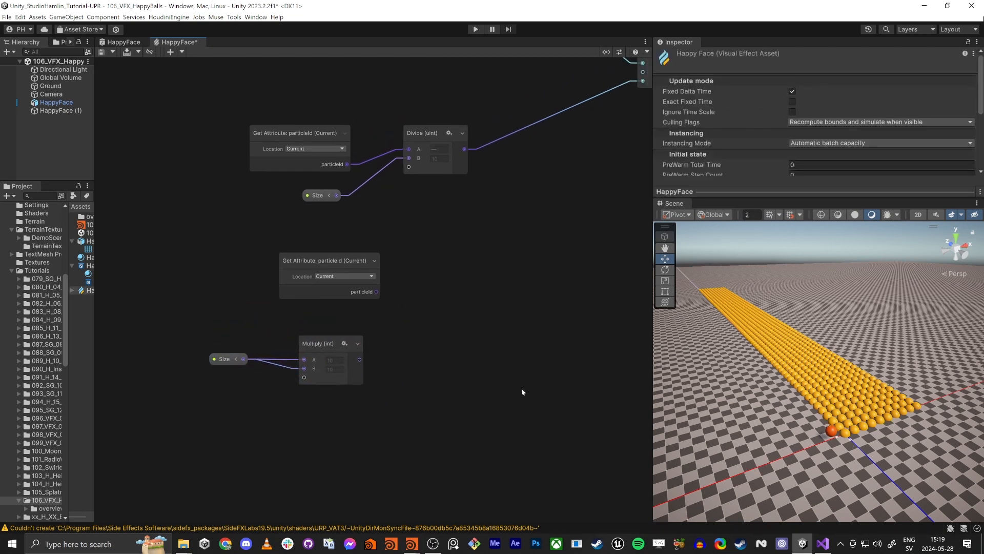
- Add a Divide node with the lowest particleId feeding A and Multiply's output feeding B
middle_click_drag(377, 354, 387, 368)
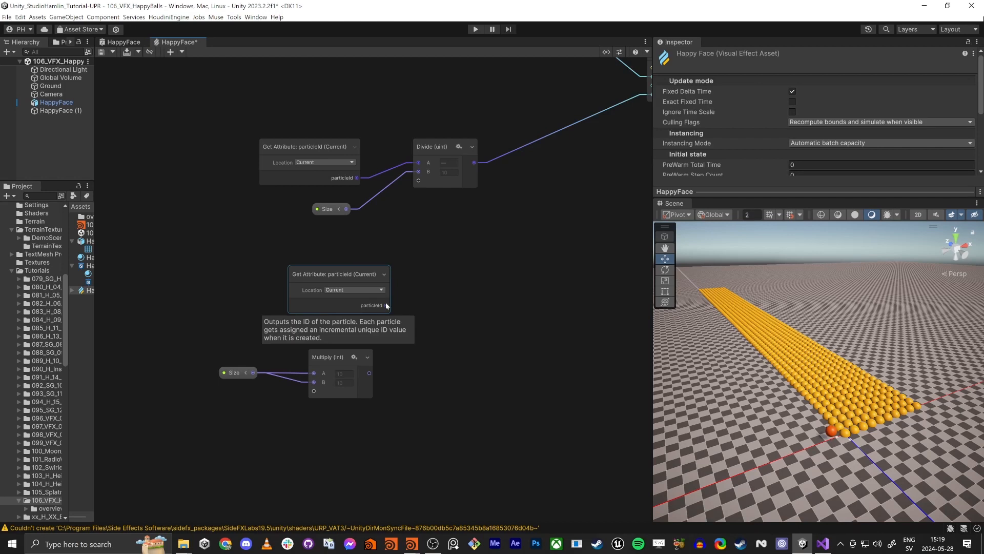
left_click_drag(385, 305, 425, 319)
type("divide")
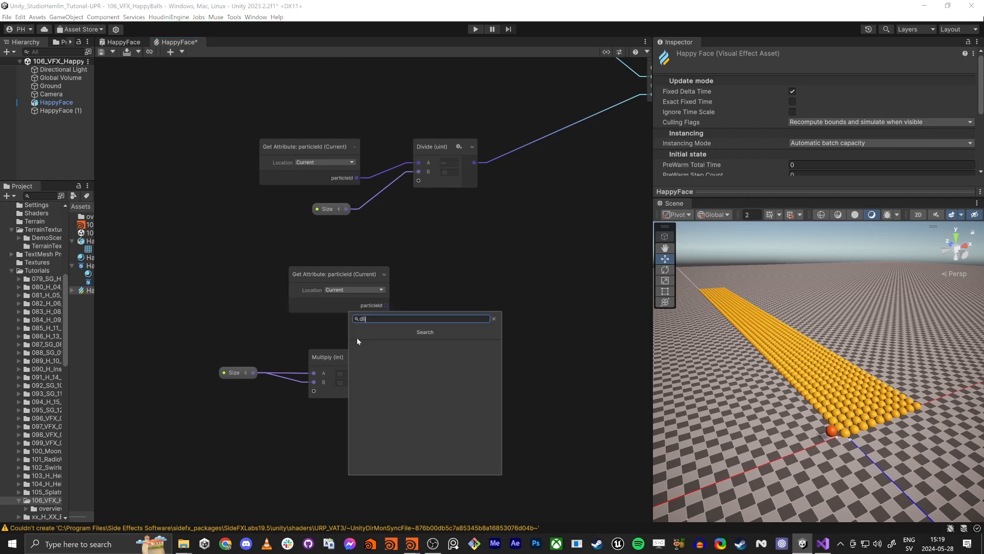
key("Return")
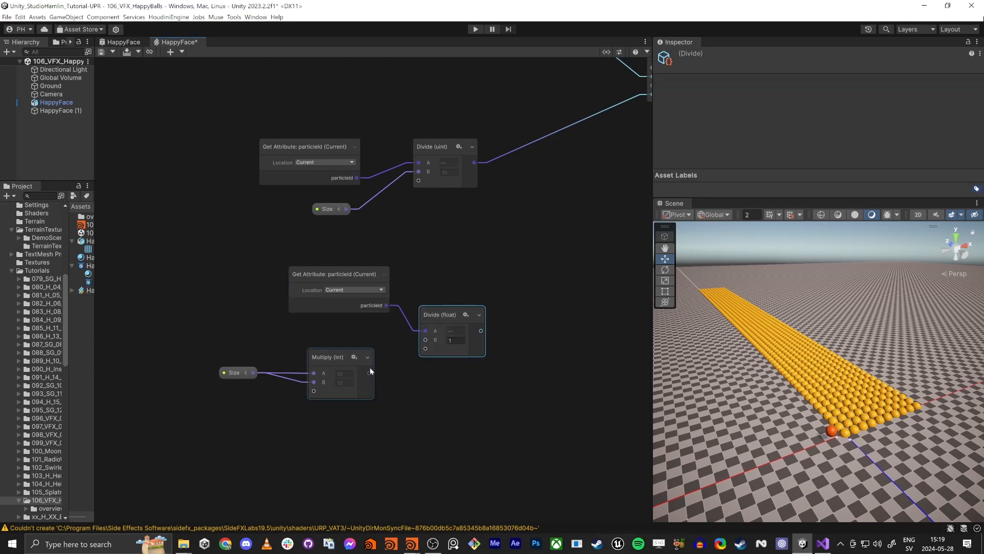
left_click_drag(371, 372, 425, 339)
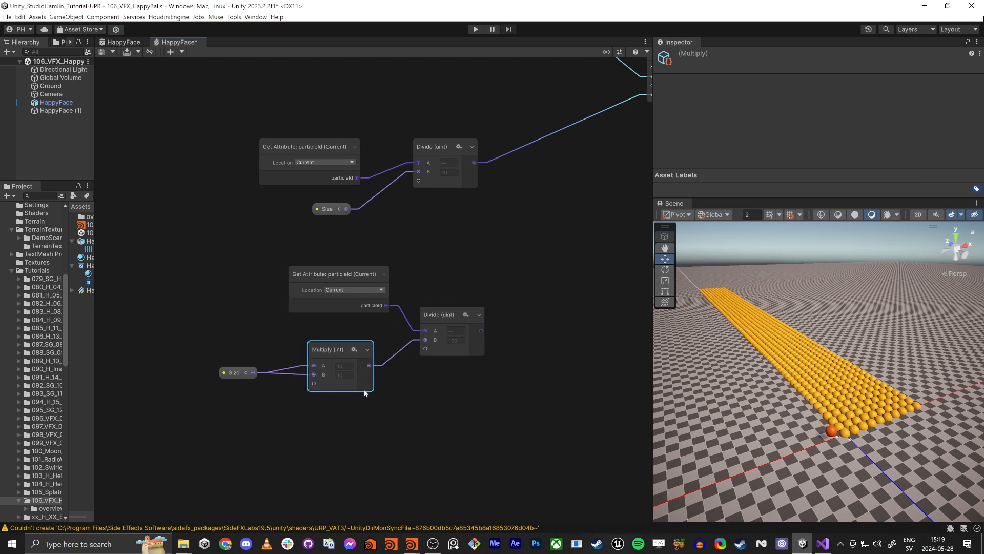
- Add a Floor node fed by the new Divide node's output
middle_click_drag(482, 416, 449, 447)
left_click_drag(447, 362, 460, 353)
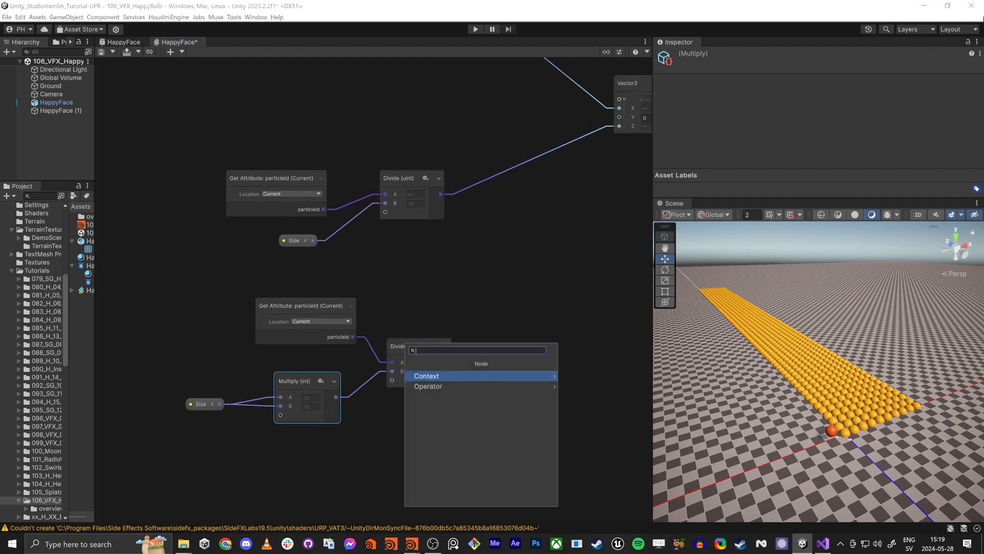
type("floor")
key("Return")
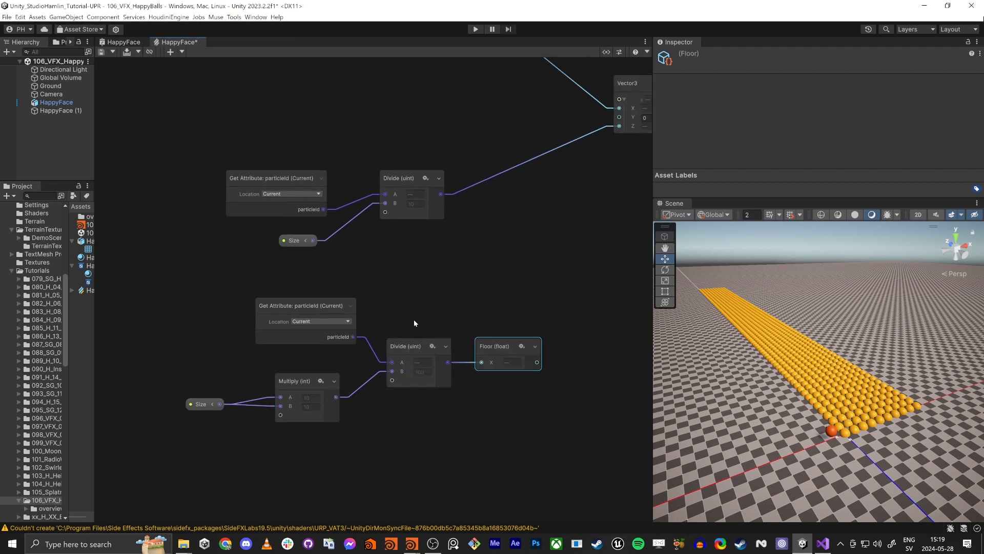
- Connect Floor's output to the Vector3's Y input and inspect the particle layers in the scene
middle_click_drag(423, 295, 338, 325)
left_click_drag(451, 393, 532, 147)
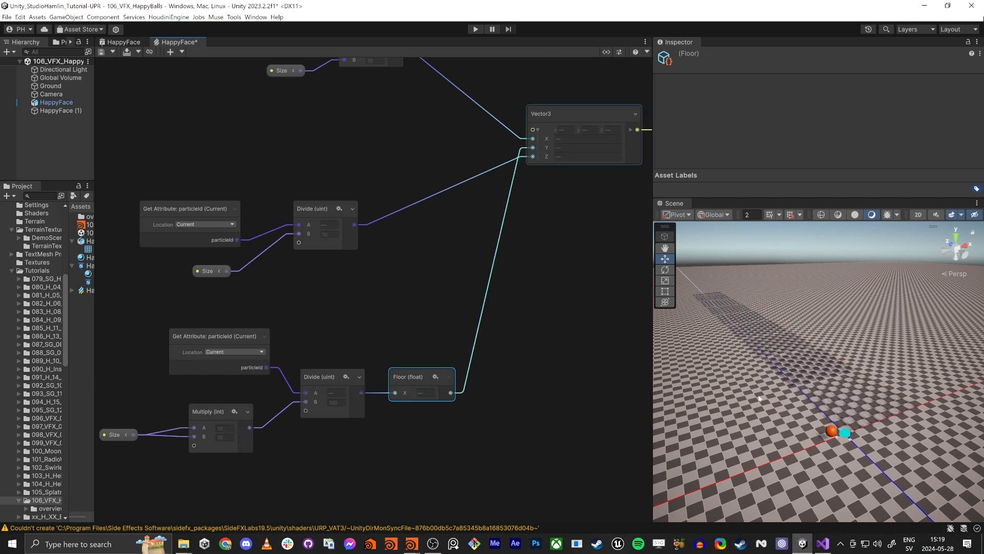
left_click_drag(764, 388, 896, 385, "alt")
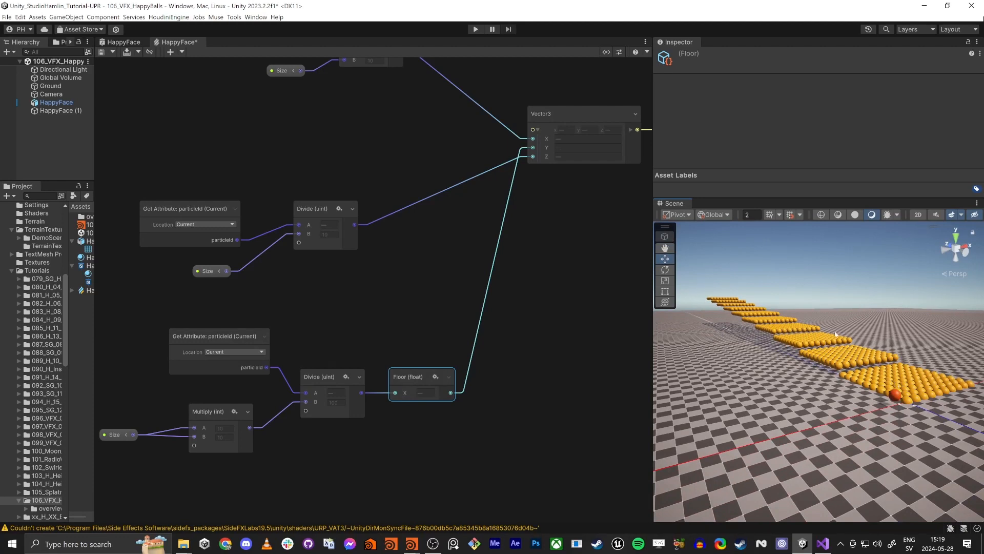
left_click_drag(764, 313, 932, 380, "alt")
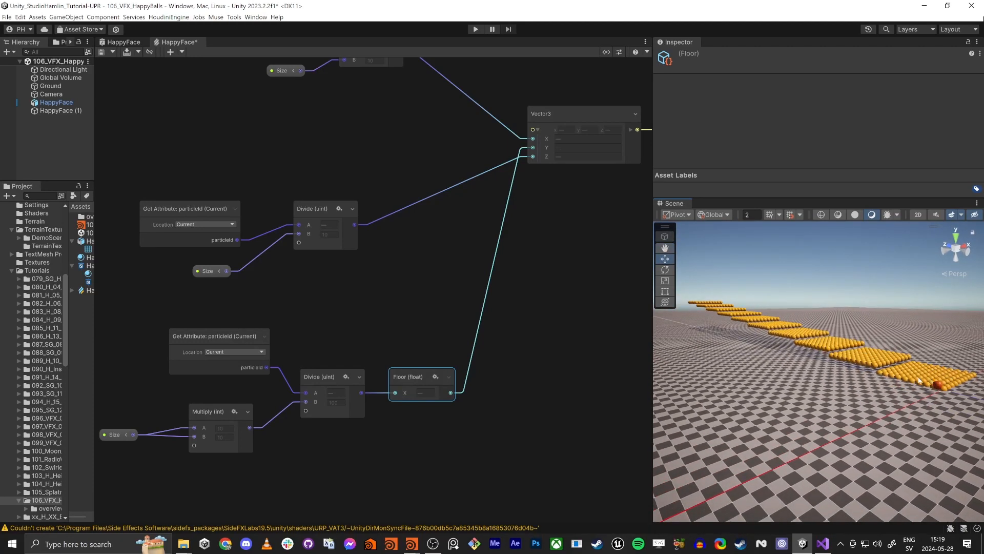
left_click_drag(761, 336, 884, 358, "alt")
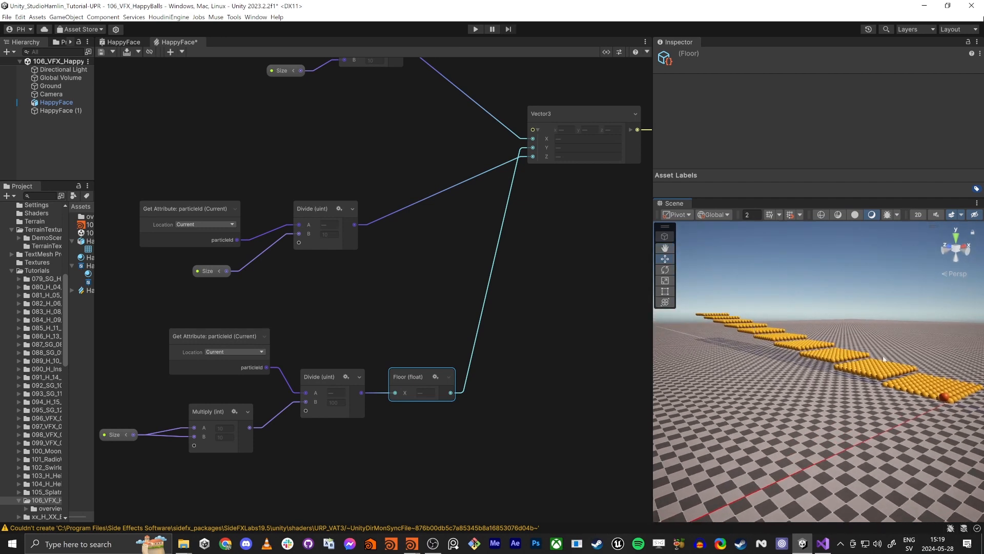
- Add a Modulo node and place it between the middle Divide node and the Vector3
middle_click_drag(406, 291, 452, 322)
scroll(452, 322, "down", 1)
left_click_drag(239, 315, 341, 221)
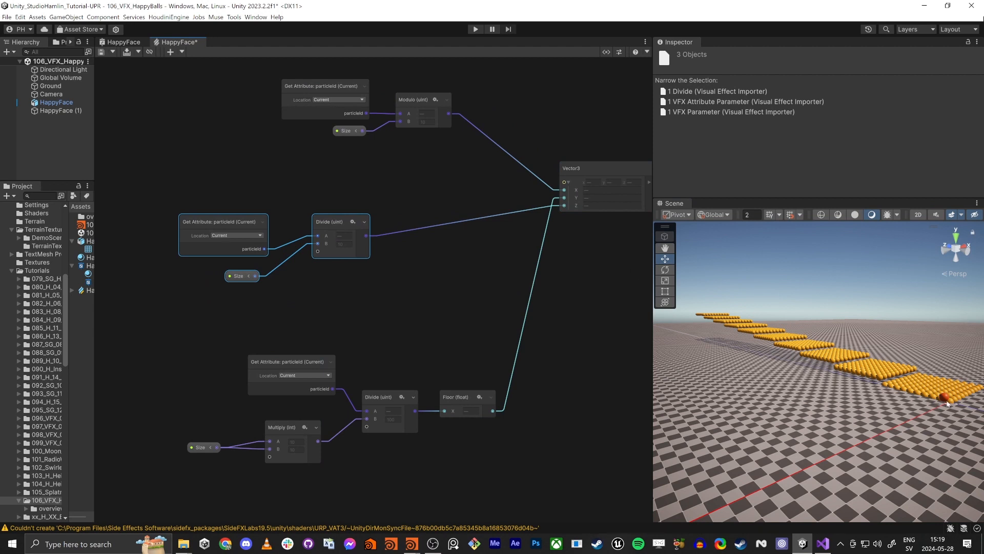
left_click(429, 315)
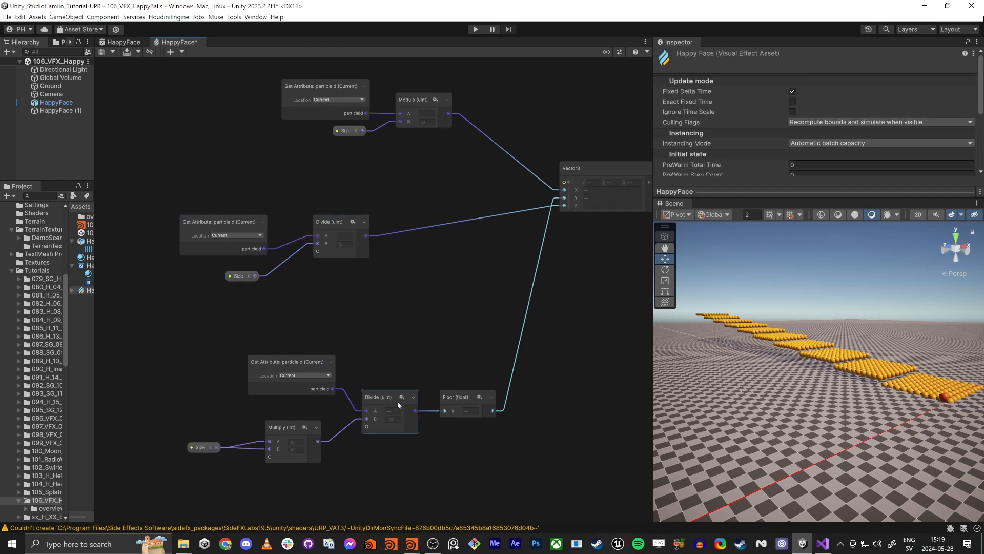
key("space")
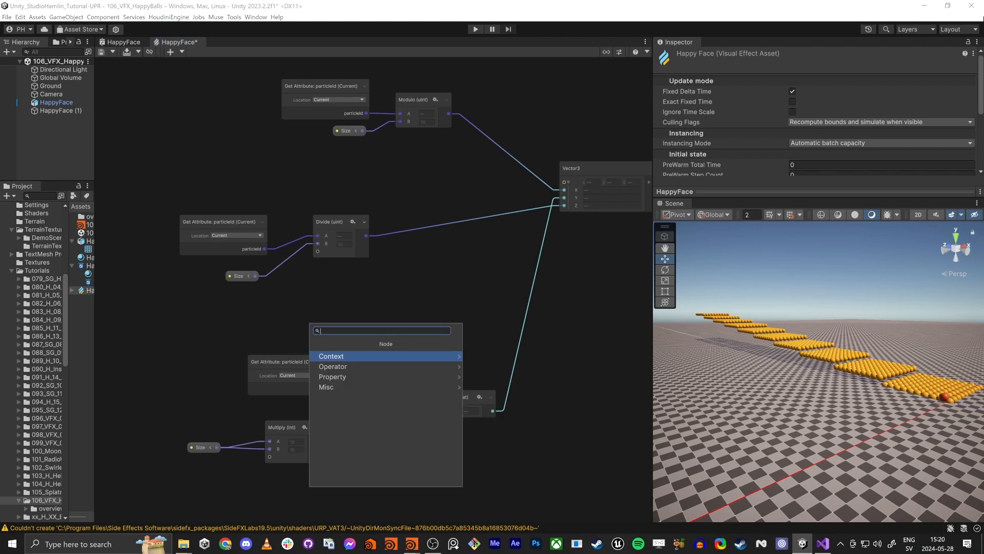
type("mul")
key("BackSpace")
key("BackSpace")
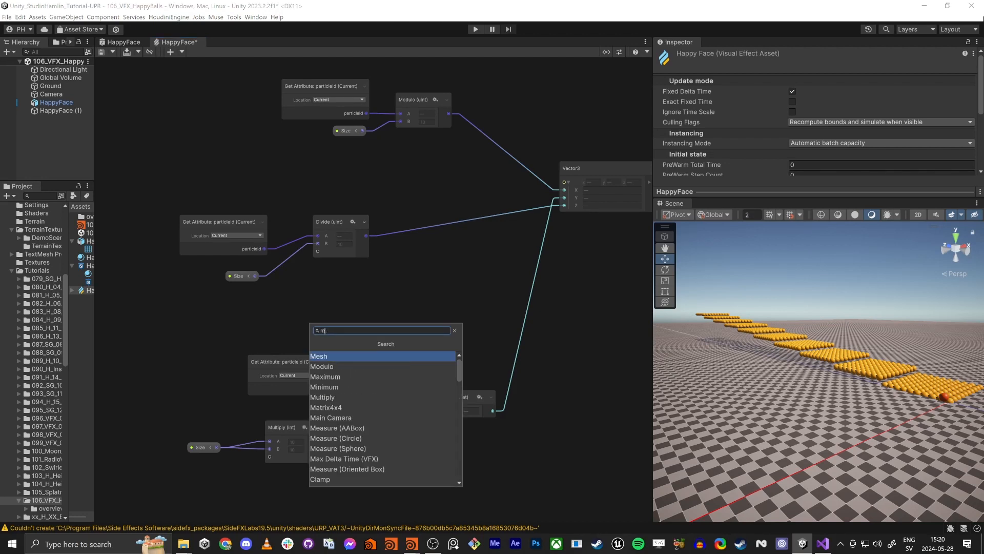
type("od")
key("Return")
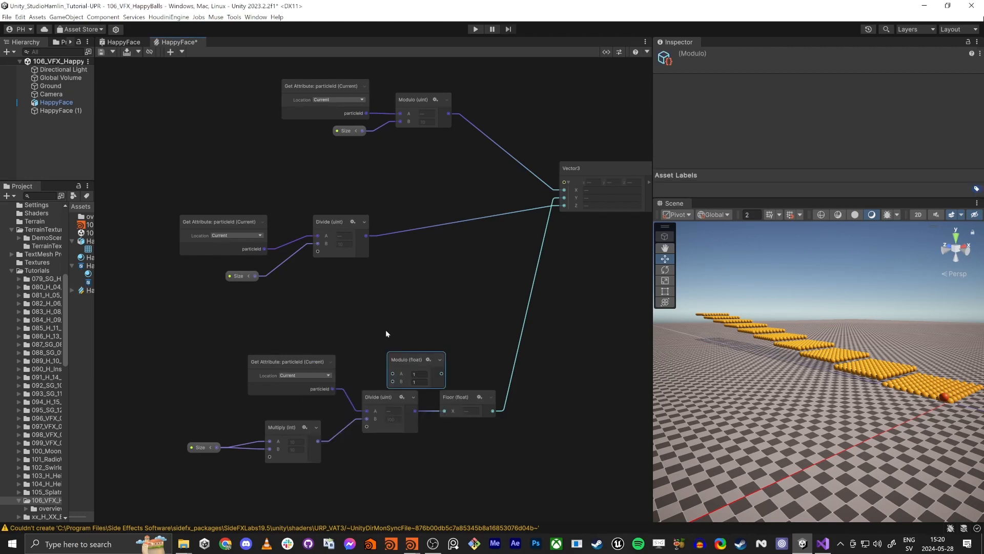
left_click_drag(413, 359, 448, 250)
- Feed the middle Divide's output and Size into Modulo's A and B, connect Modulo to the Vector3's Z, and inspect the particle arrangement
left_click_drag(331, 232, 321, 231)
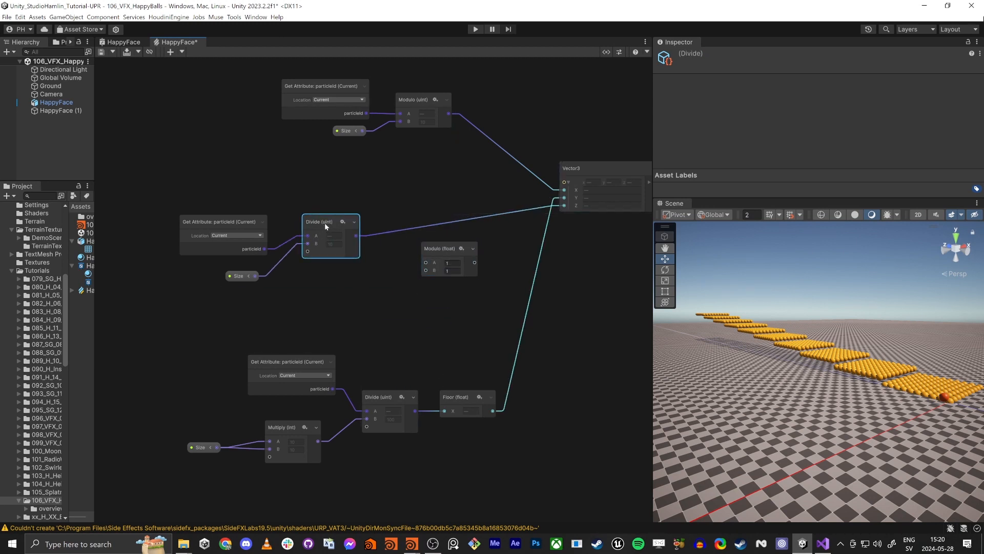
left_click_drag(356, 235, 438, 250)
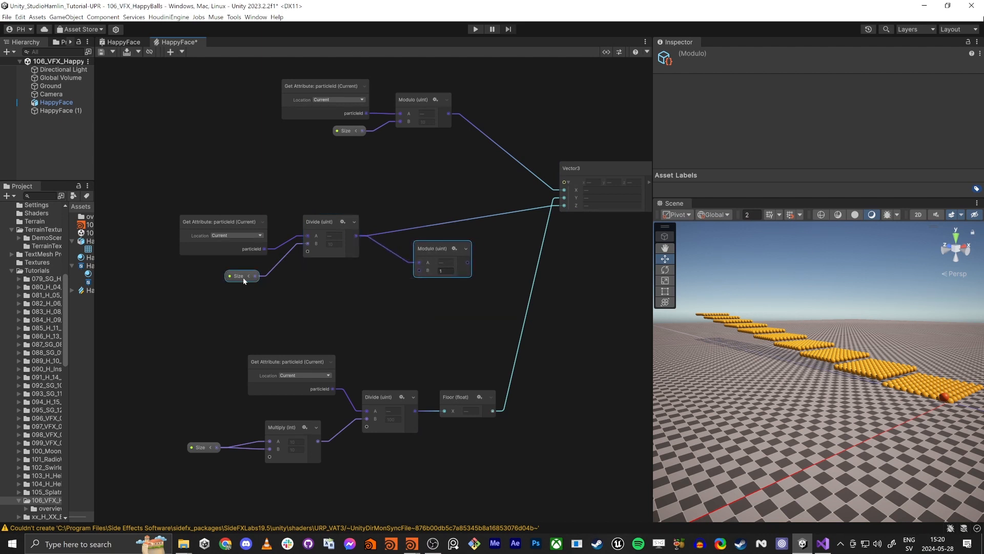
left_click_drag(242, 282, 564, 206)
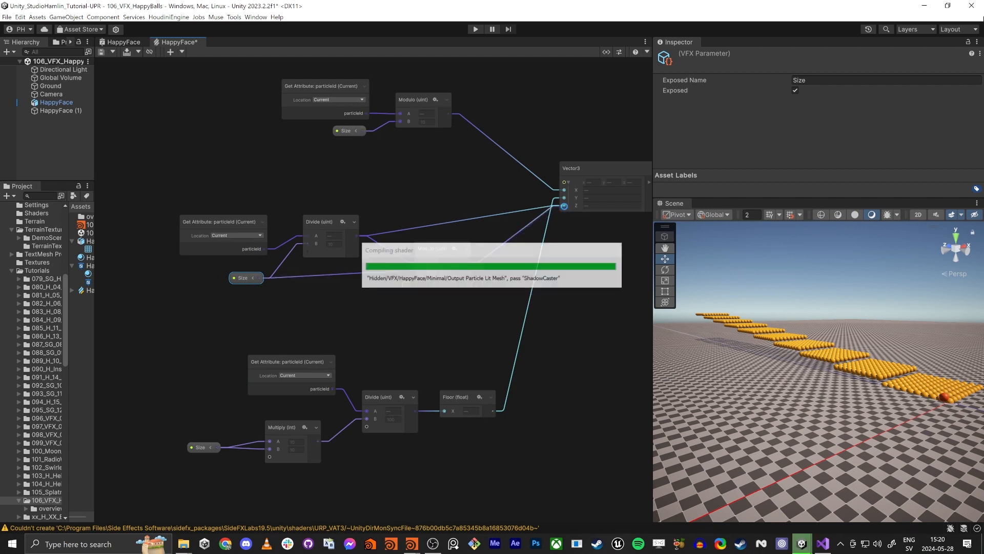
key("w")
right_click_drag(768, 382, 698, 378)
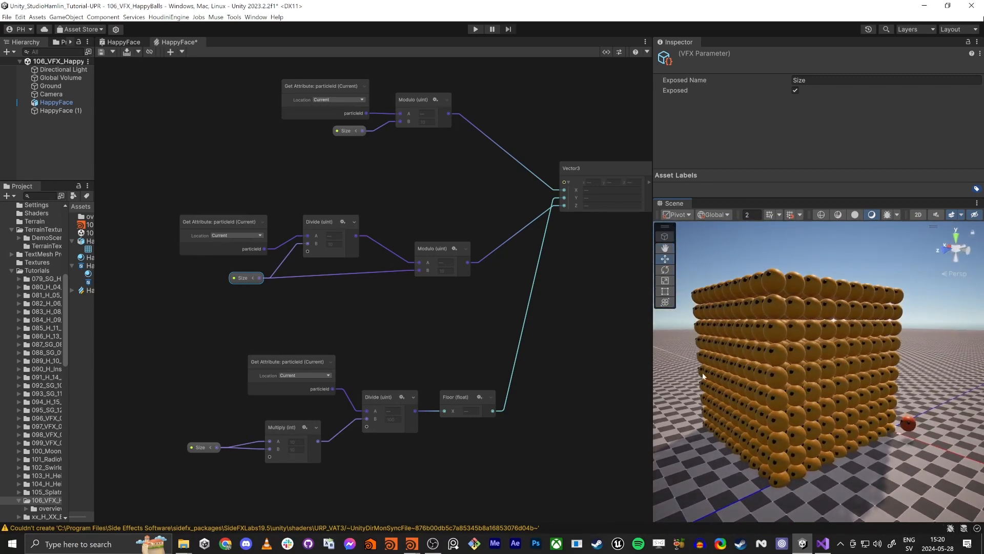